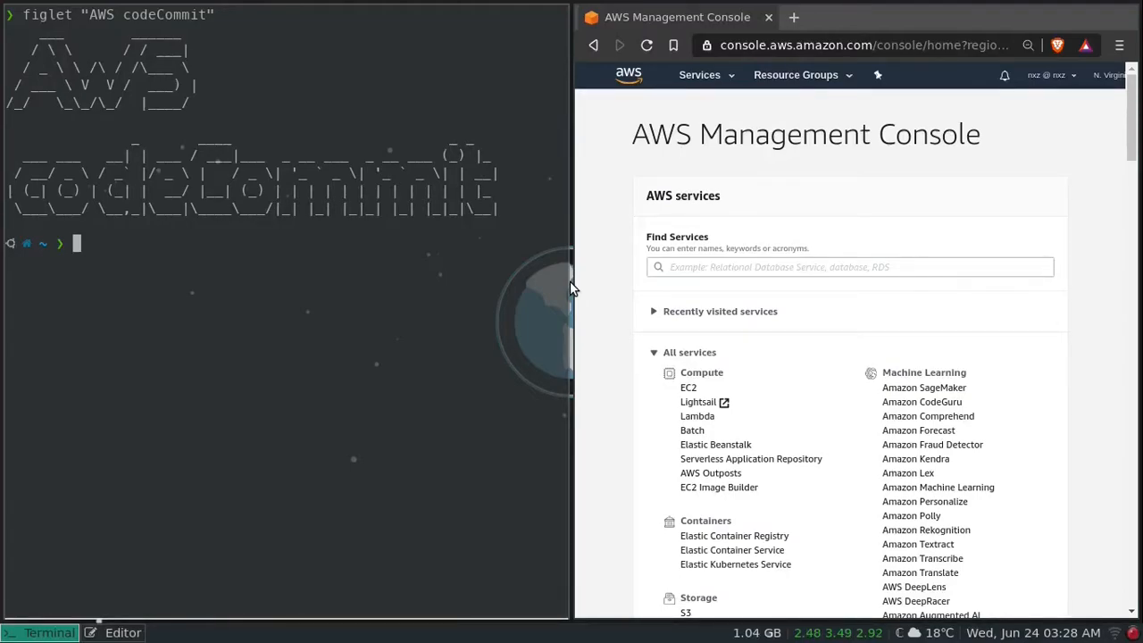
Show the AWS Management Console browser window full screen and check the signed-in account's menu
key(super+Right)
key(super+f)
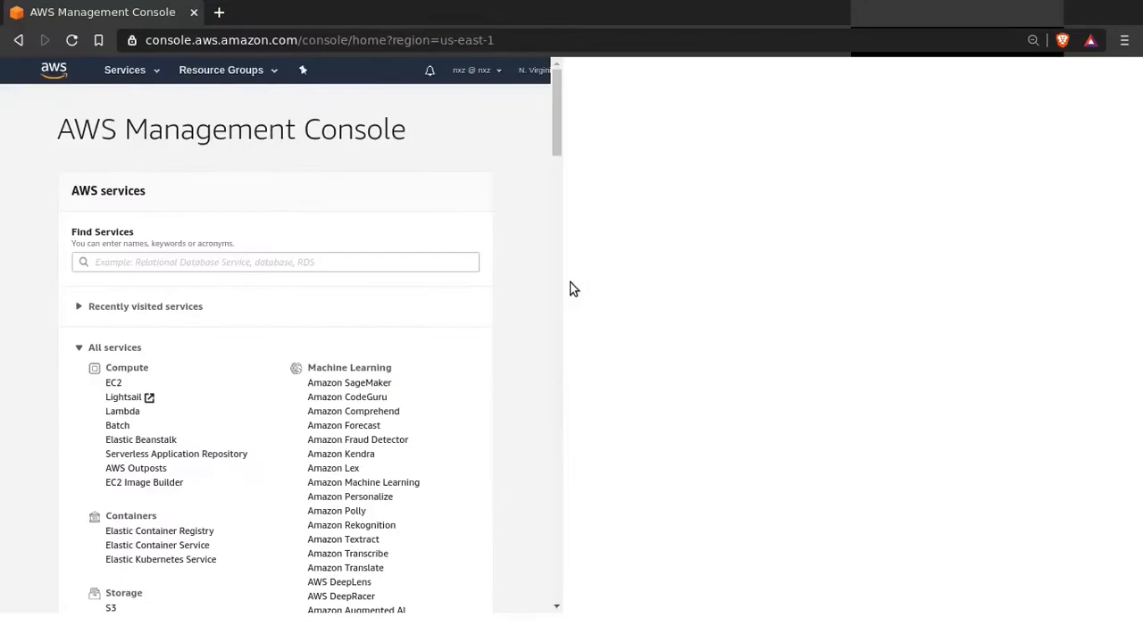
click(940, 75)
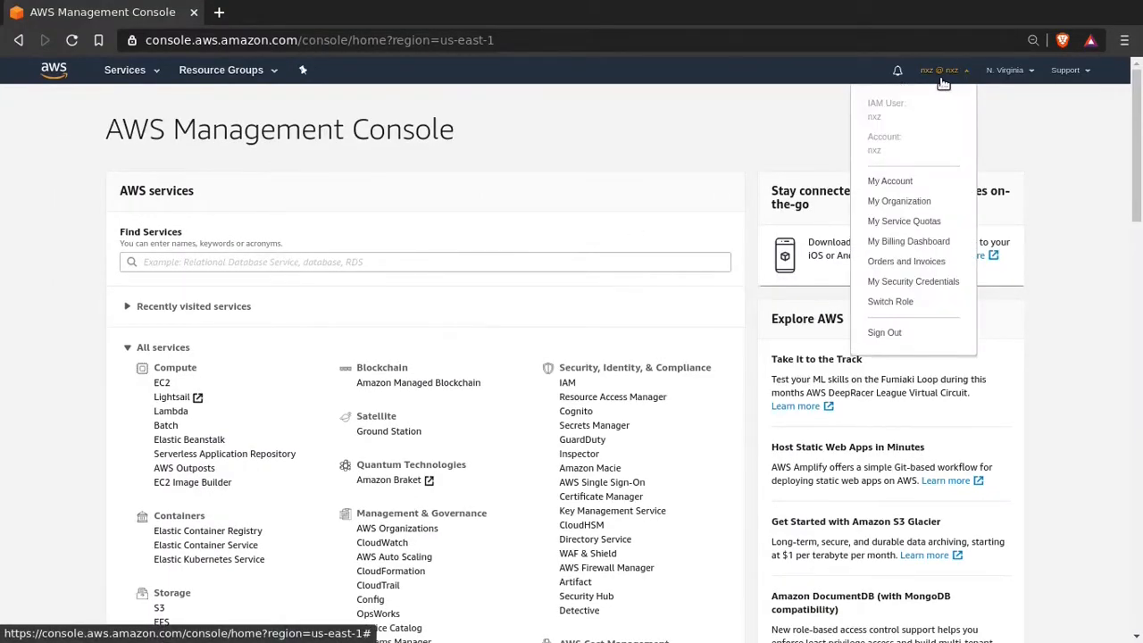
click(958, 75)
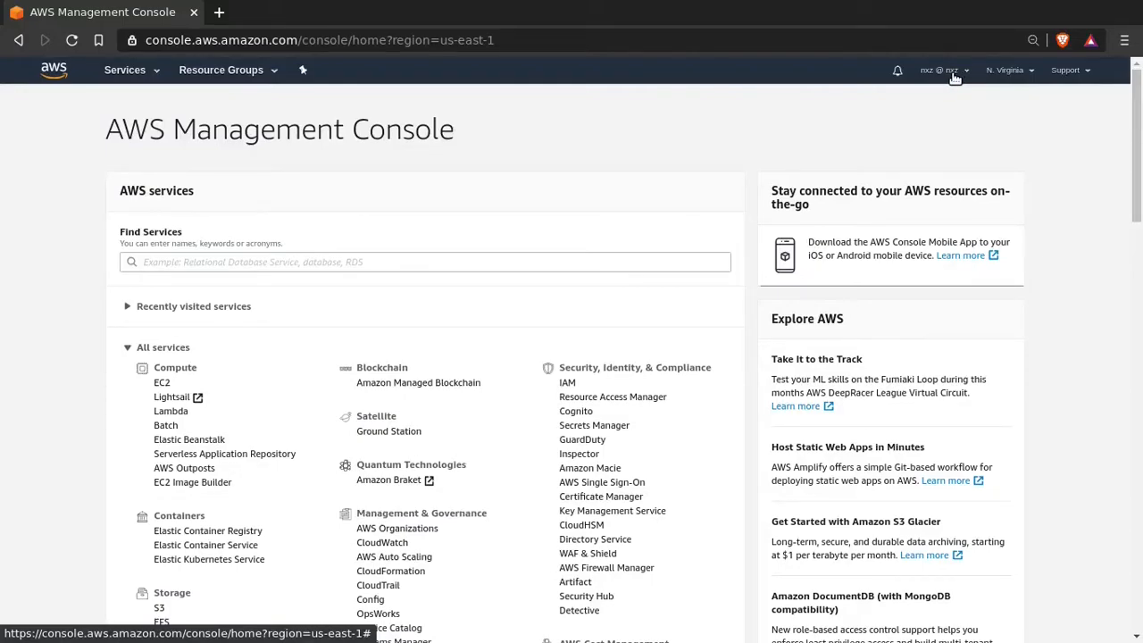
Search the AWS services for codecommit and open CodeCommit
click(215, 261)
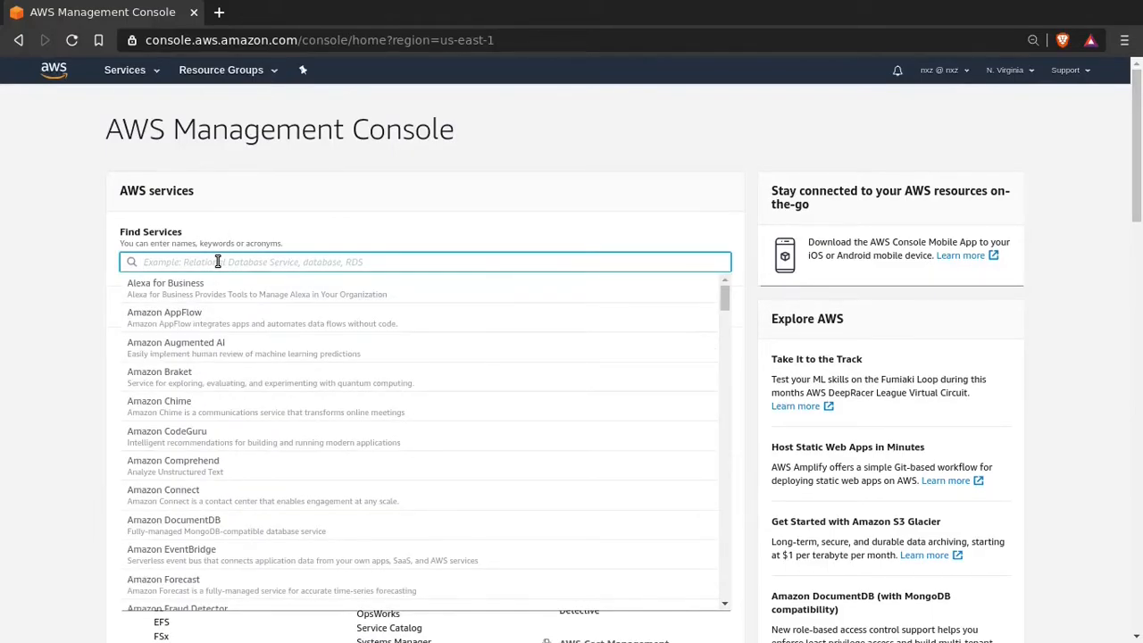
text(codecommit)
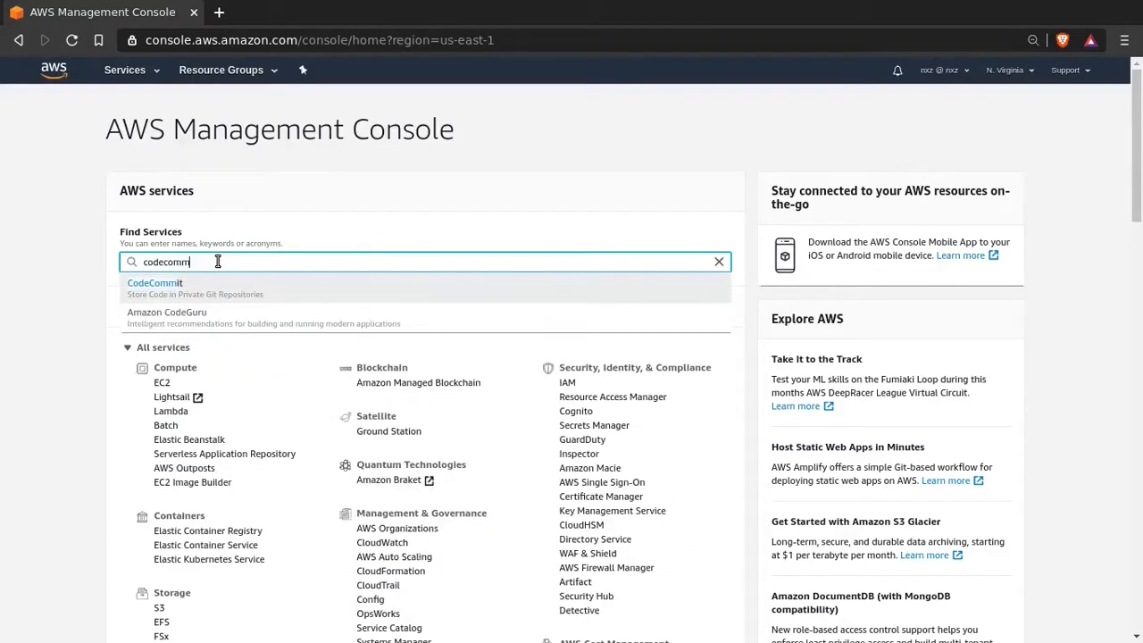
click(213, 284)
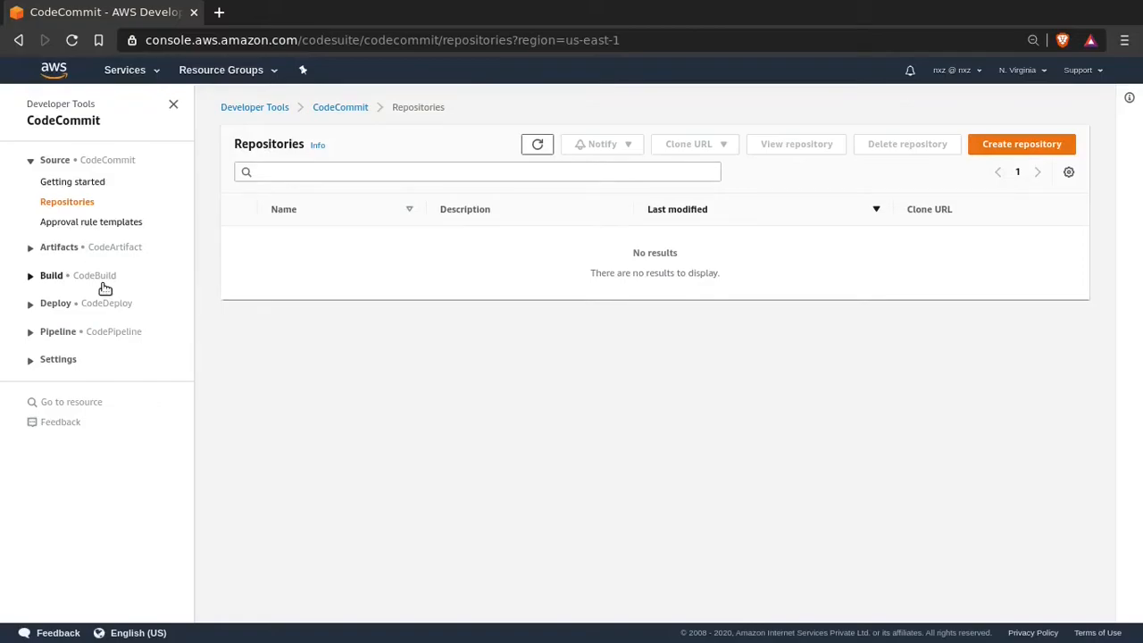
Expand the Build, Deploy and Pipeline sections of the developer tools navigation to review their entries
click(37, 279)
click(30, 422)
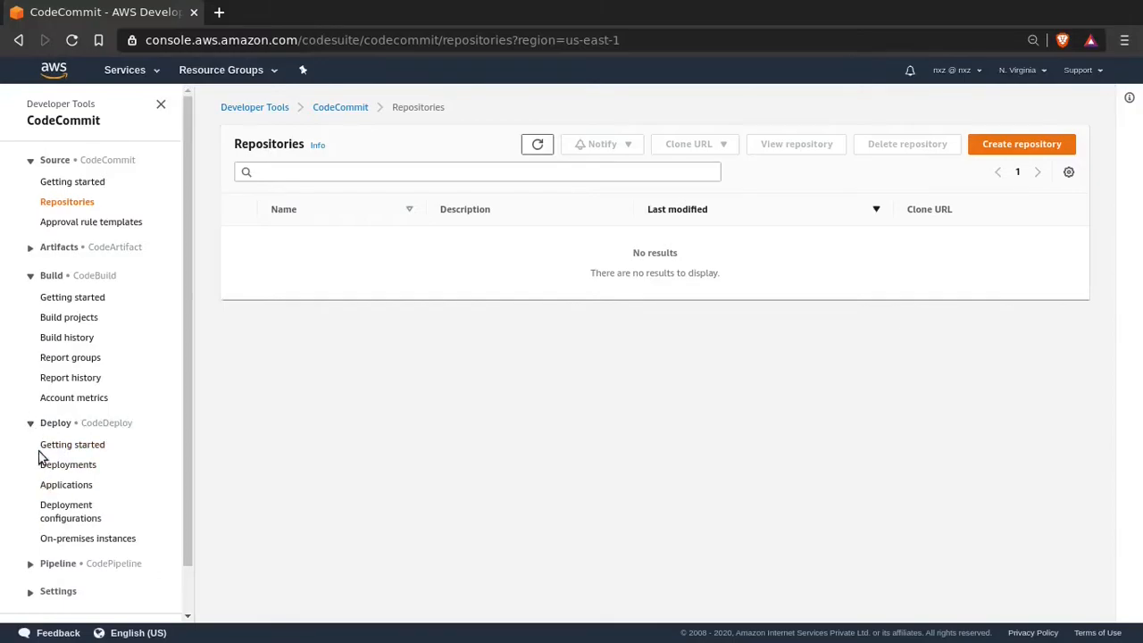
scroll(38, 482, down, 1)
click(32, 514)
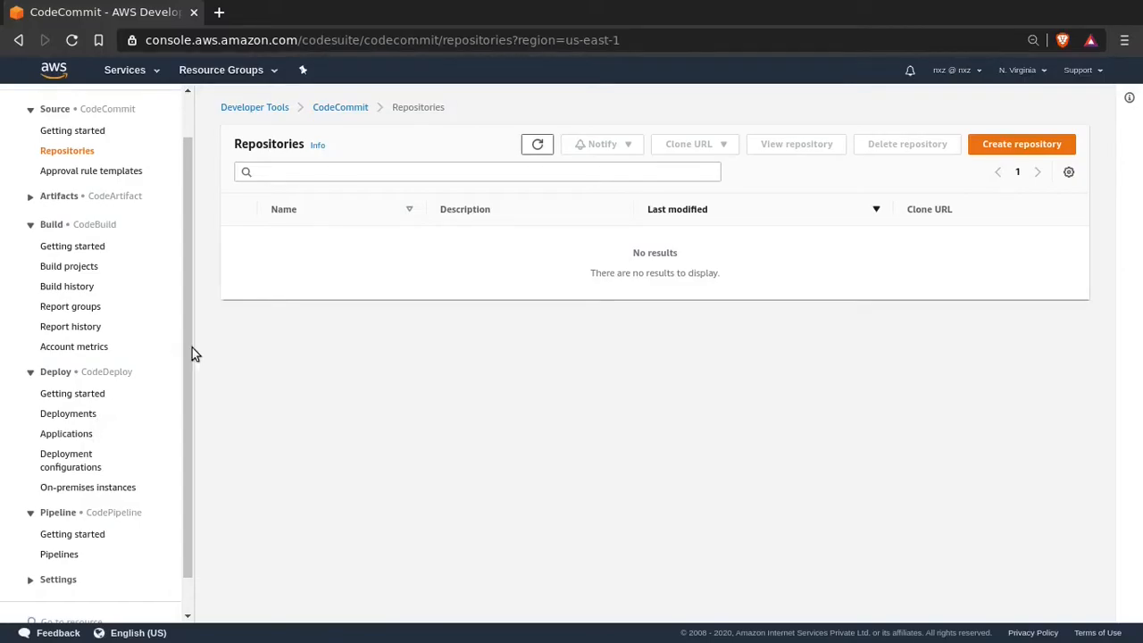
drag(187, 321, 184, 377)
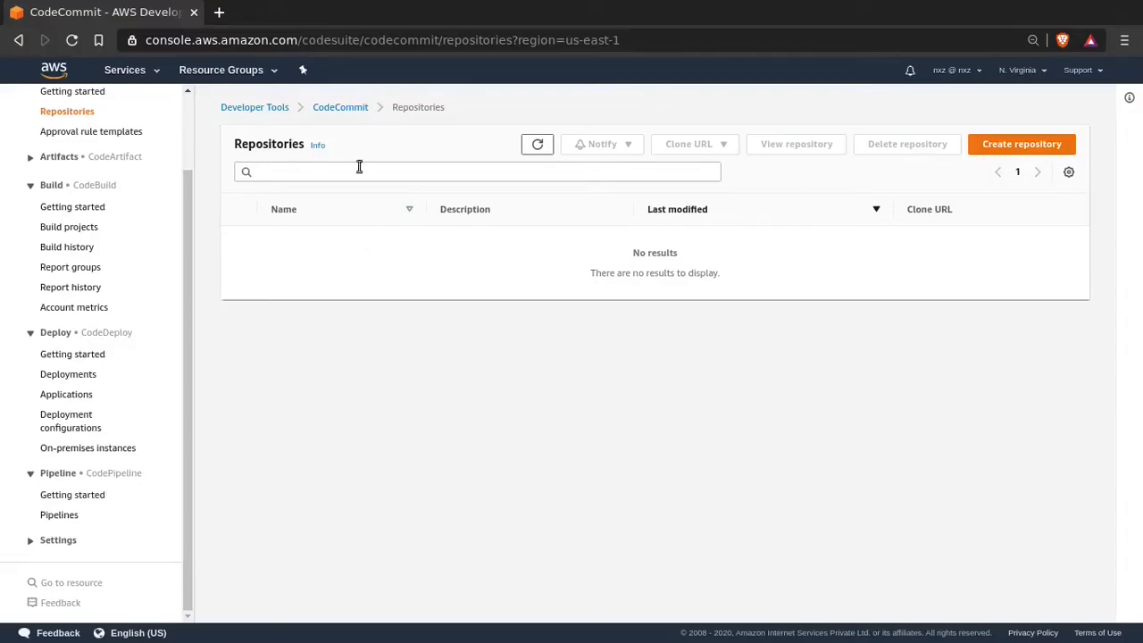
Open the existing IAM user's summary and review the permissions policies attached directly to it
click(130, 70)
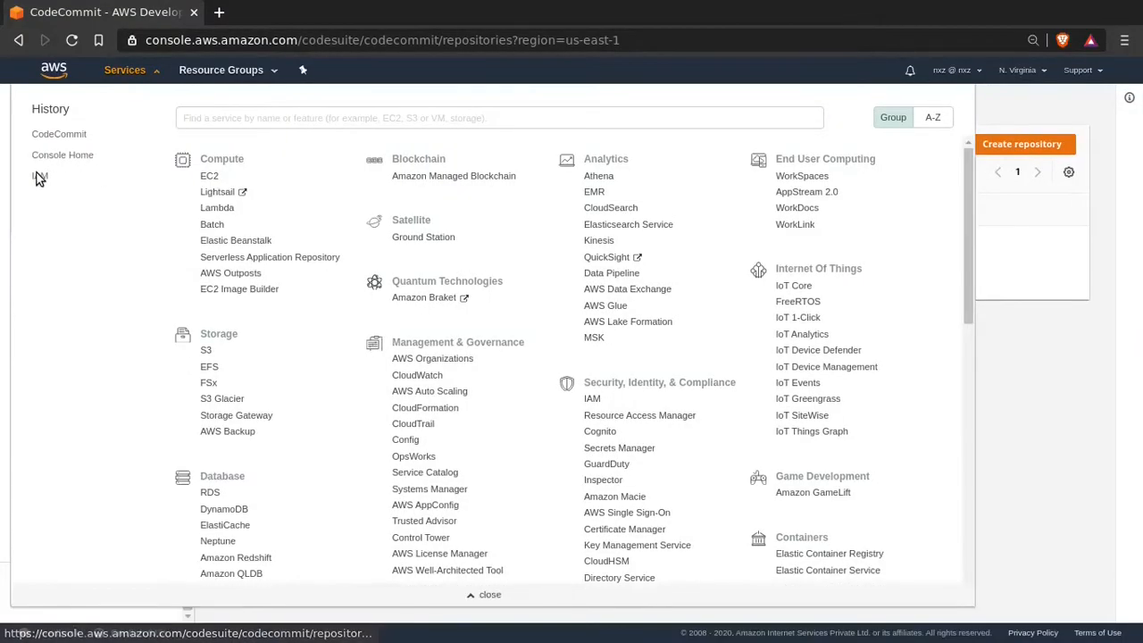
click(39, 176)
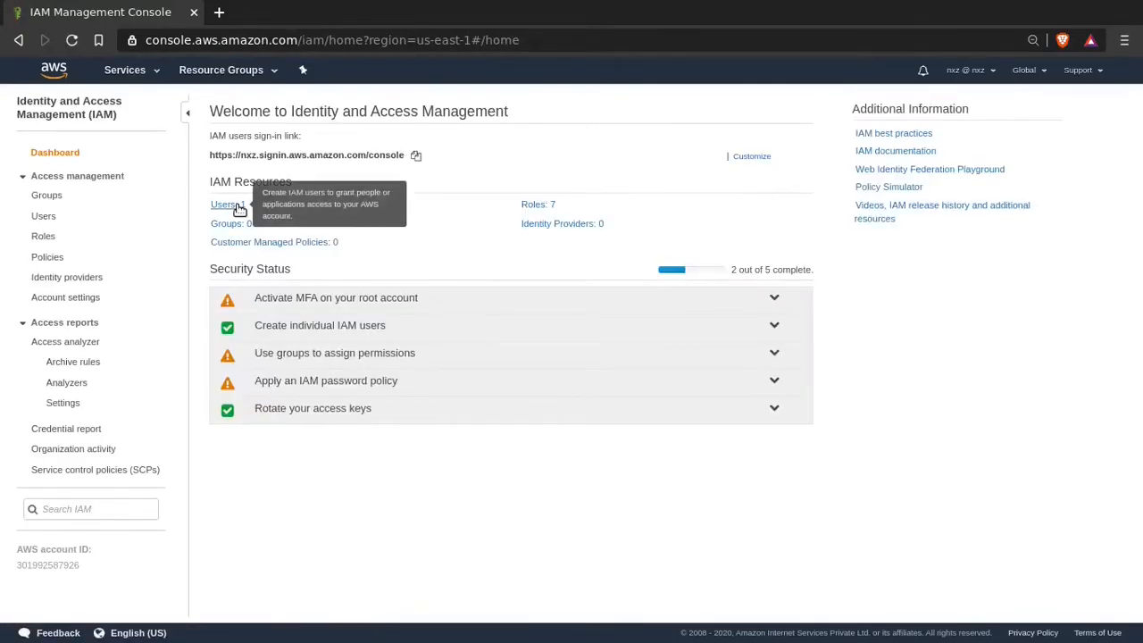
click(230, 206)
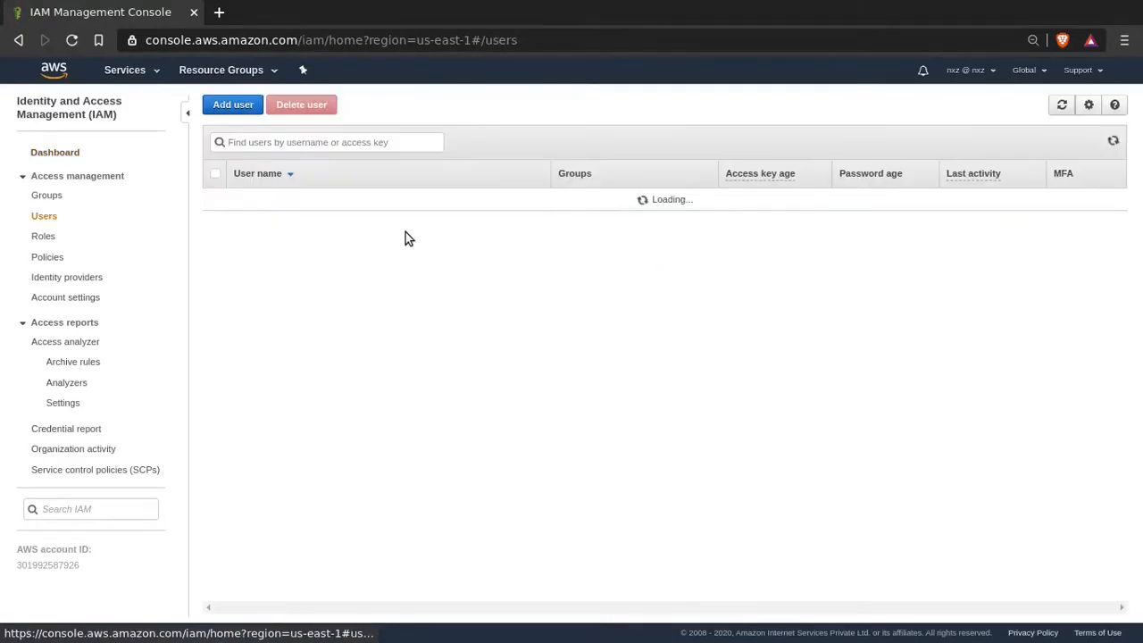
click(241, 201)
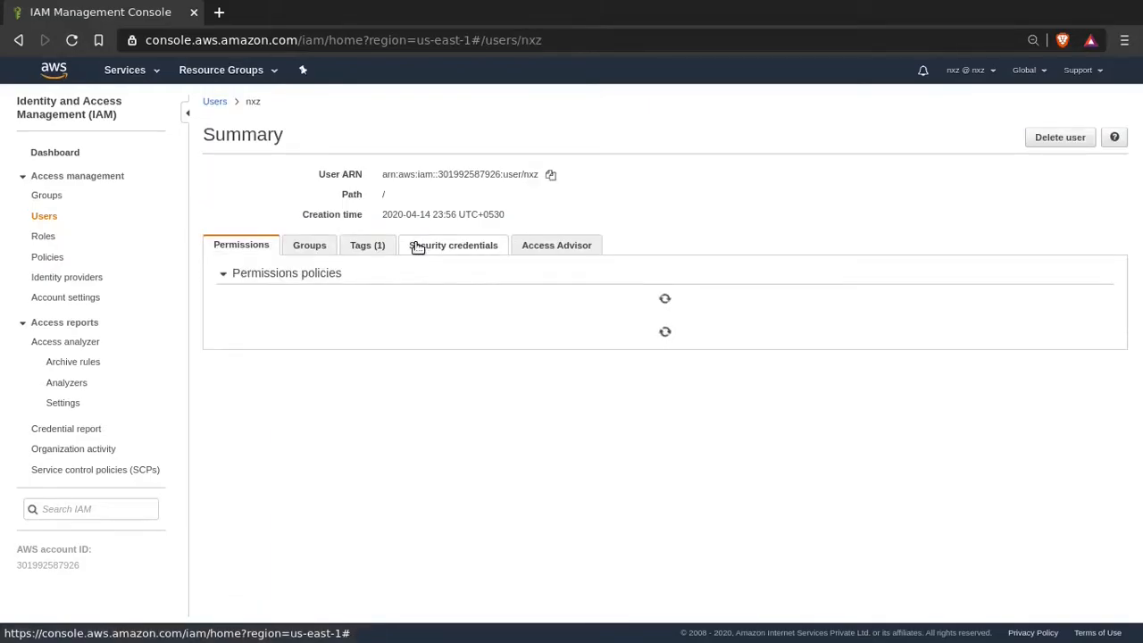
double_click(325, 384)
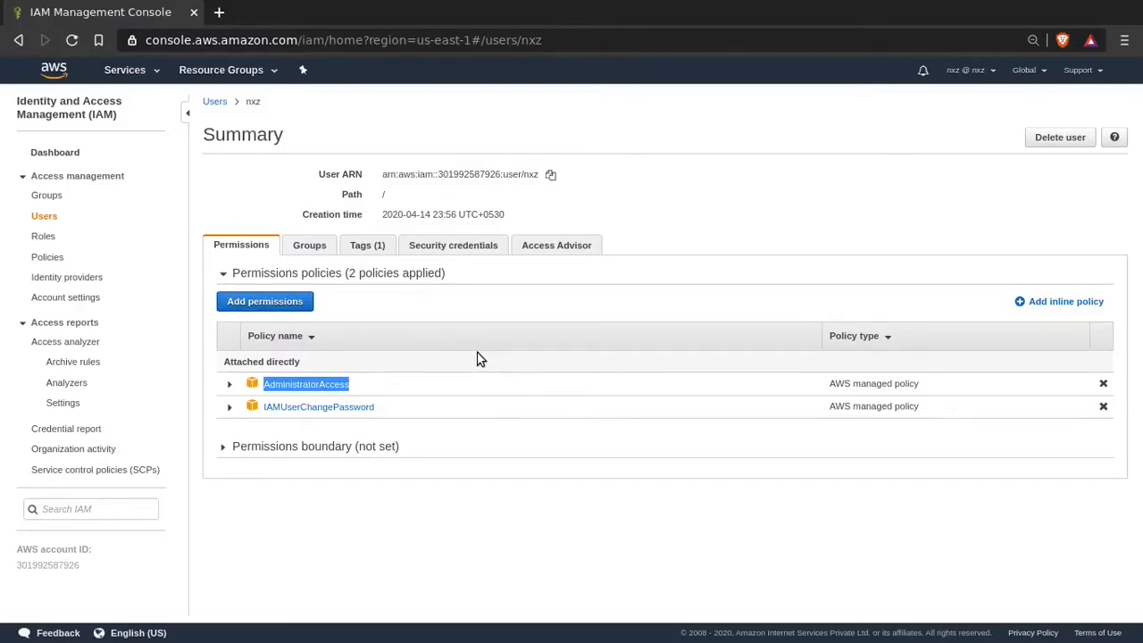
click(427, 383)
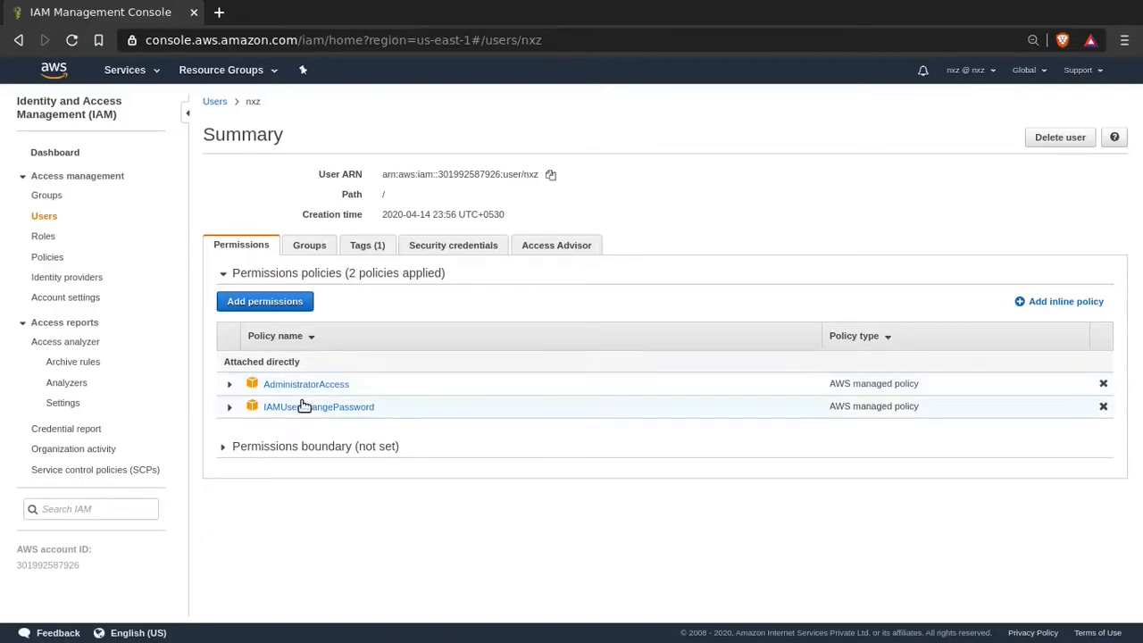
Expand the AdministratorAccess policy, filter its services by codecommit, and check the access level and resource
click(230, 386)
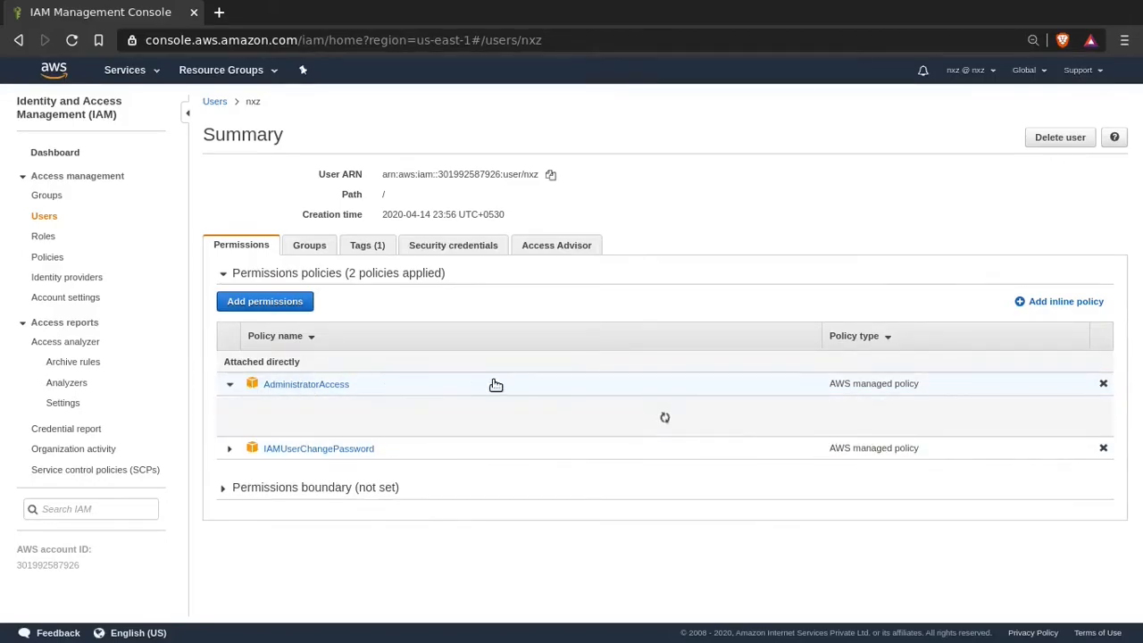
click(299, 464)
text(codecommit)
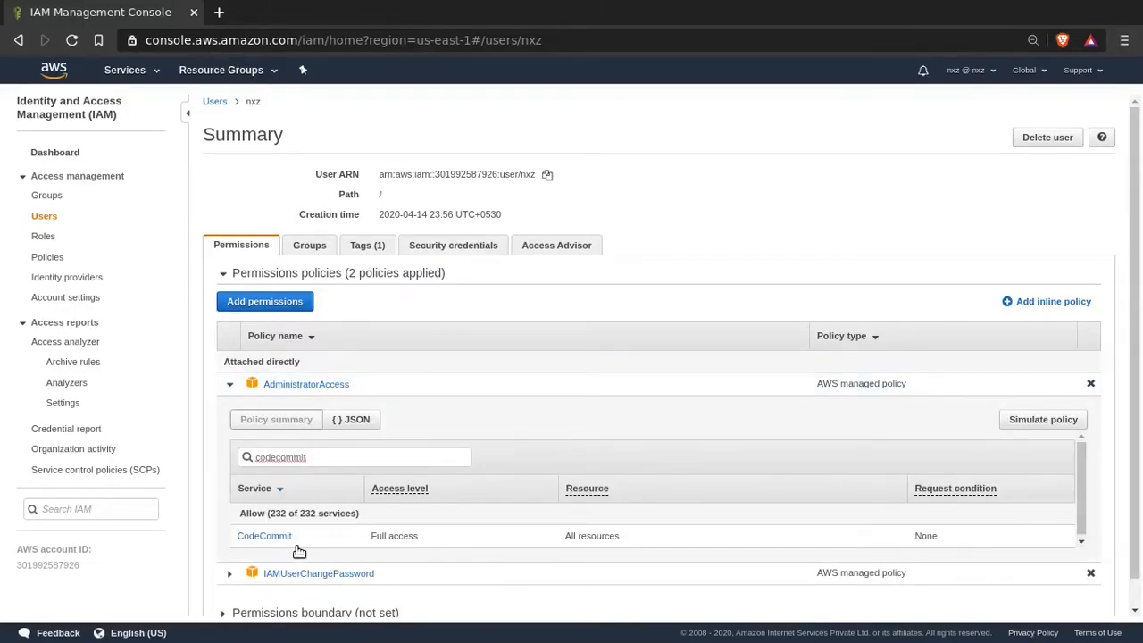
drag(420, 535, 370, 534)
drag(621, 536, 548, 541)
click(552, 543)
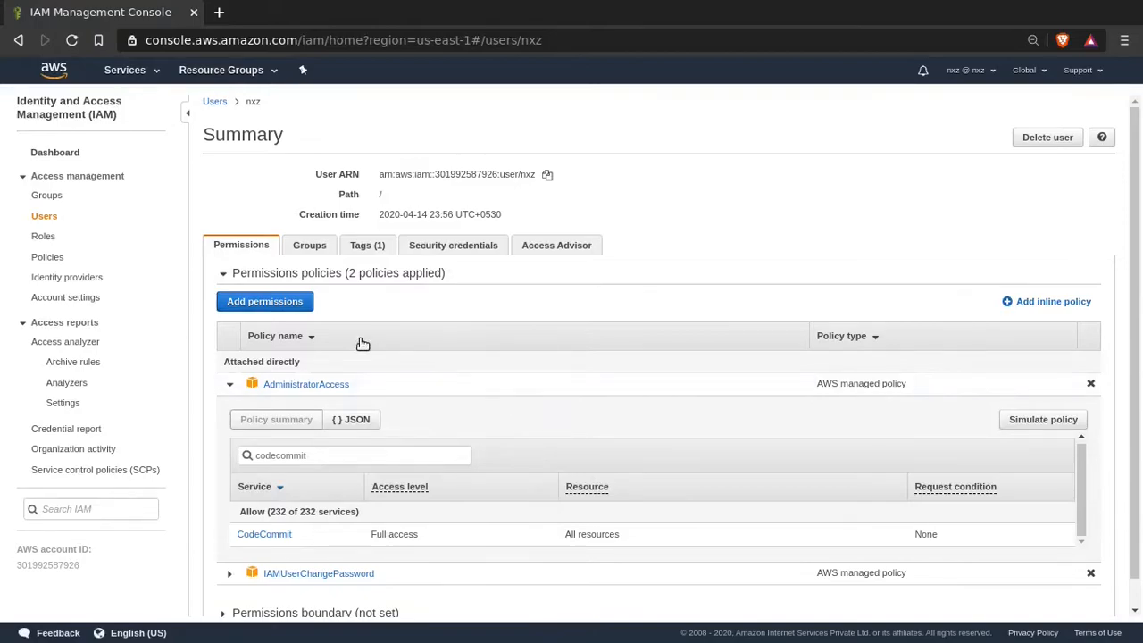
Start adding permissions to the IAM user and search the existing policies for codecommit
click(289, 308)
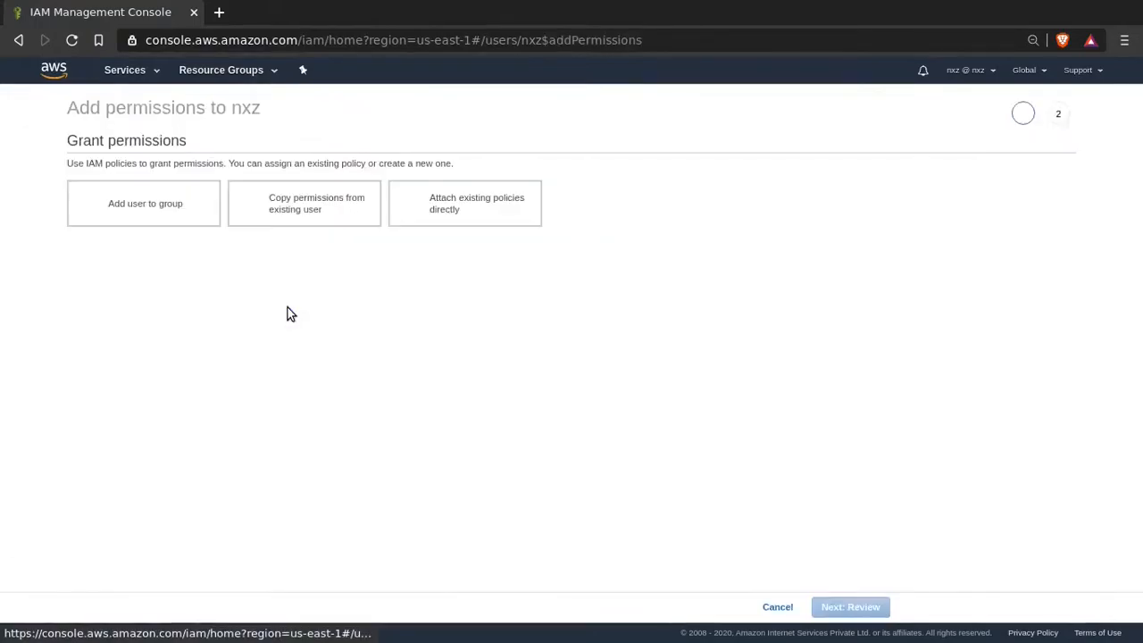
click(468, 217)
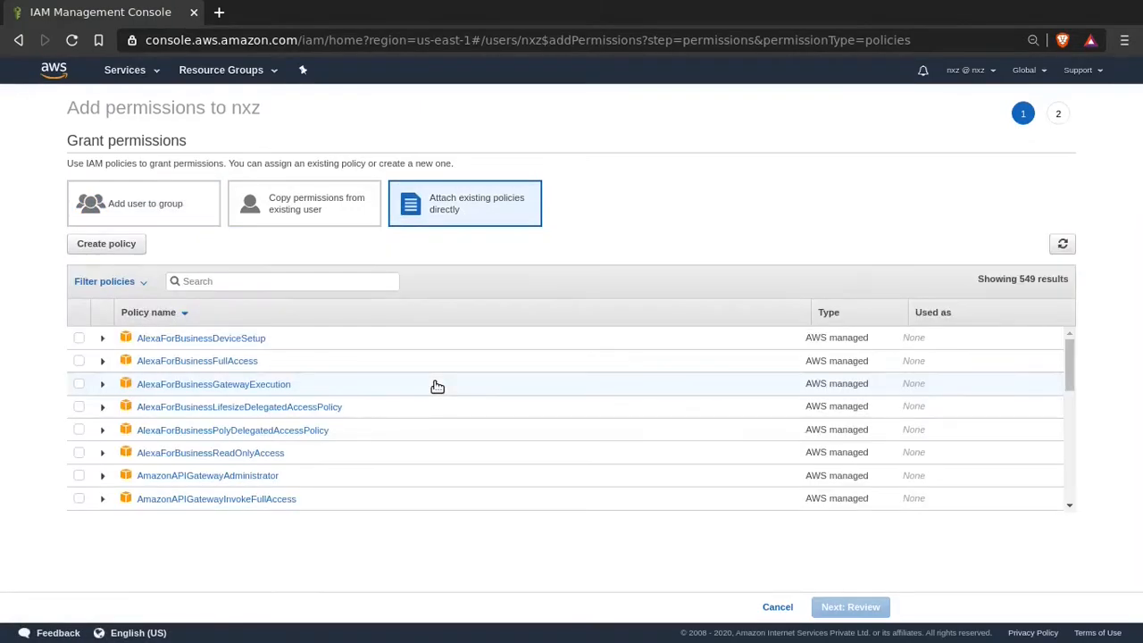
text(codecommit)
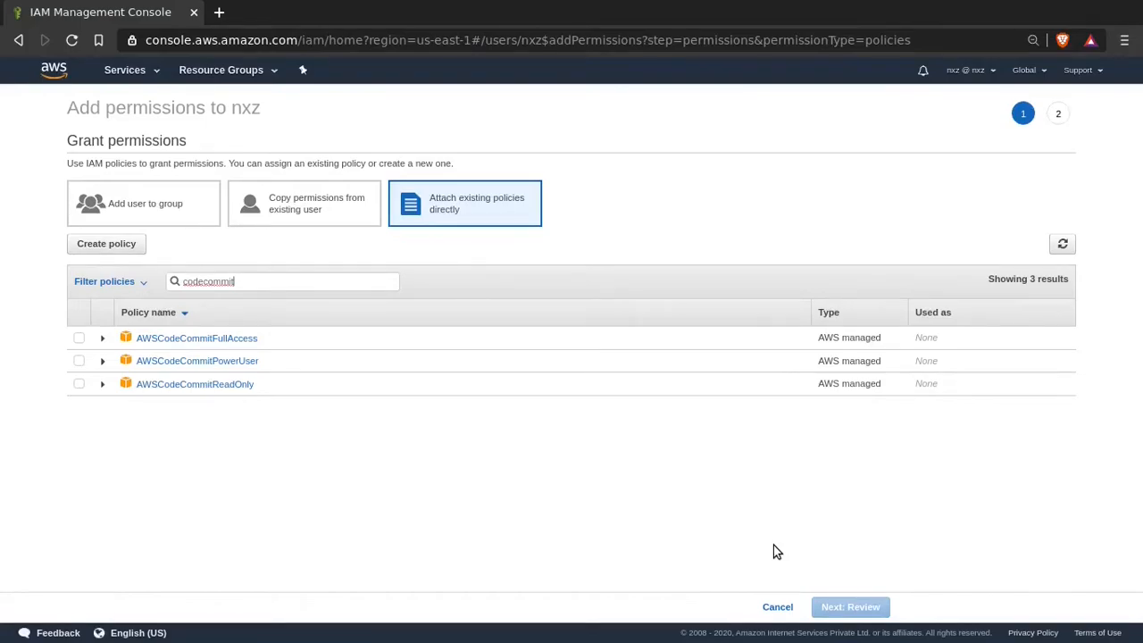
Return to CodeCommit and create a repository named firstrepo
click(148, 72)
click(67, 157)
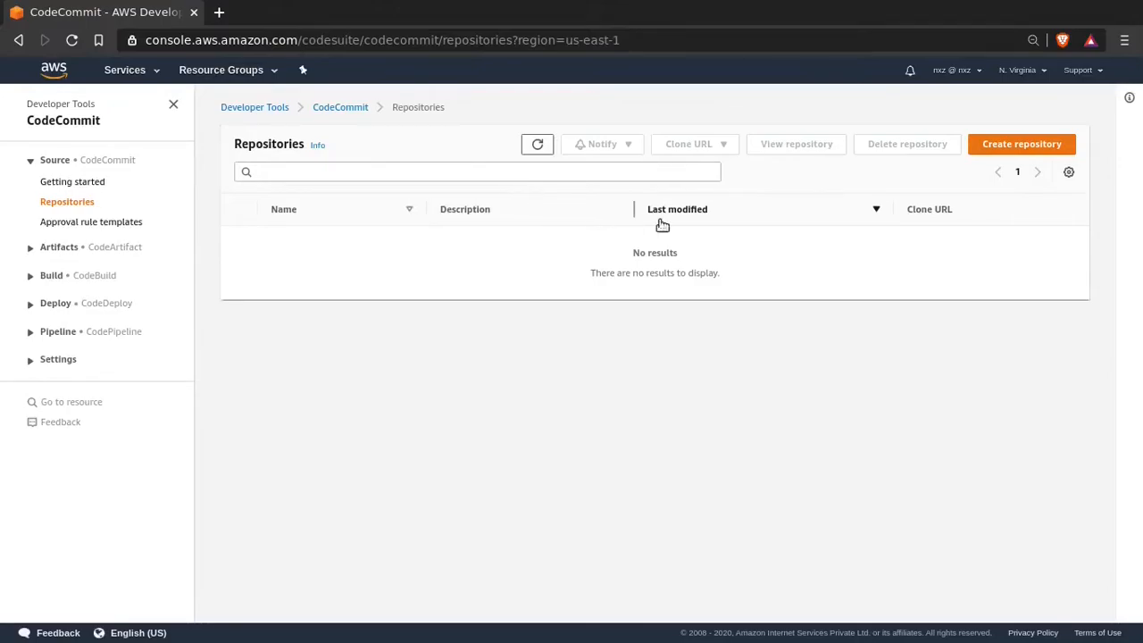
click(1029, 144)
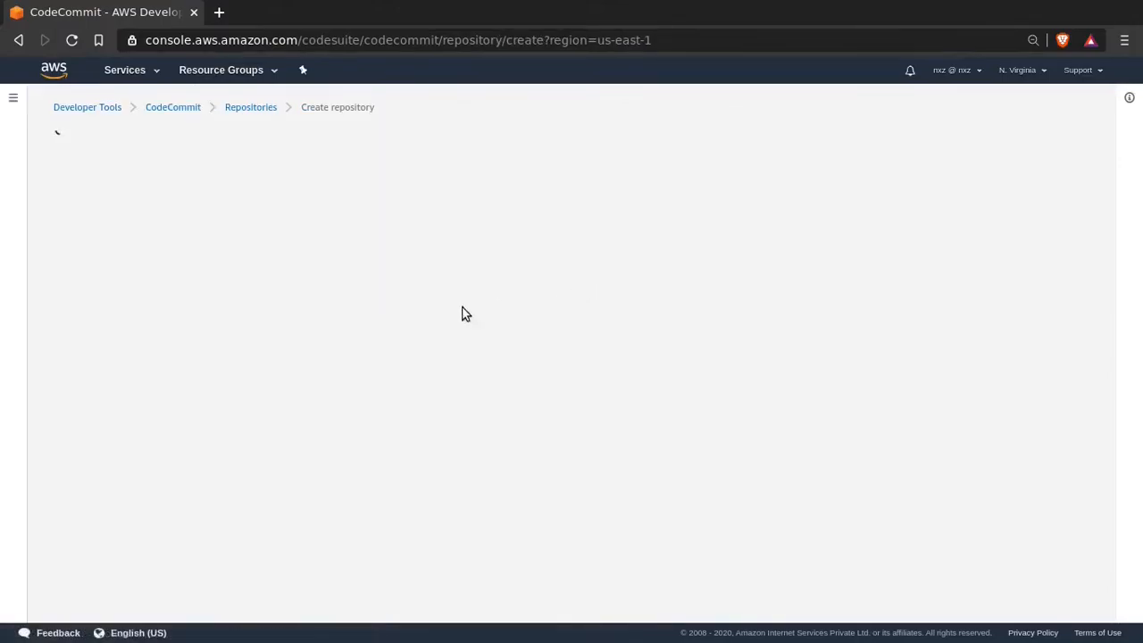
click(161, 284)
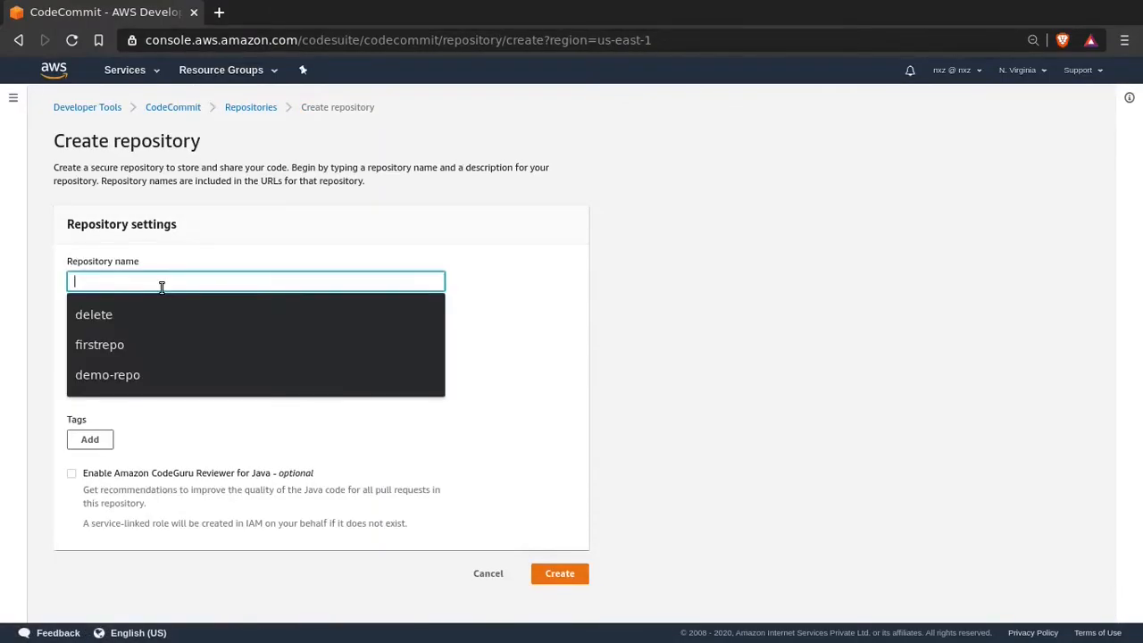
click(129, 350)
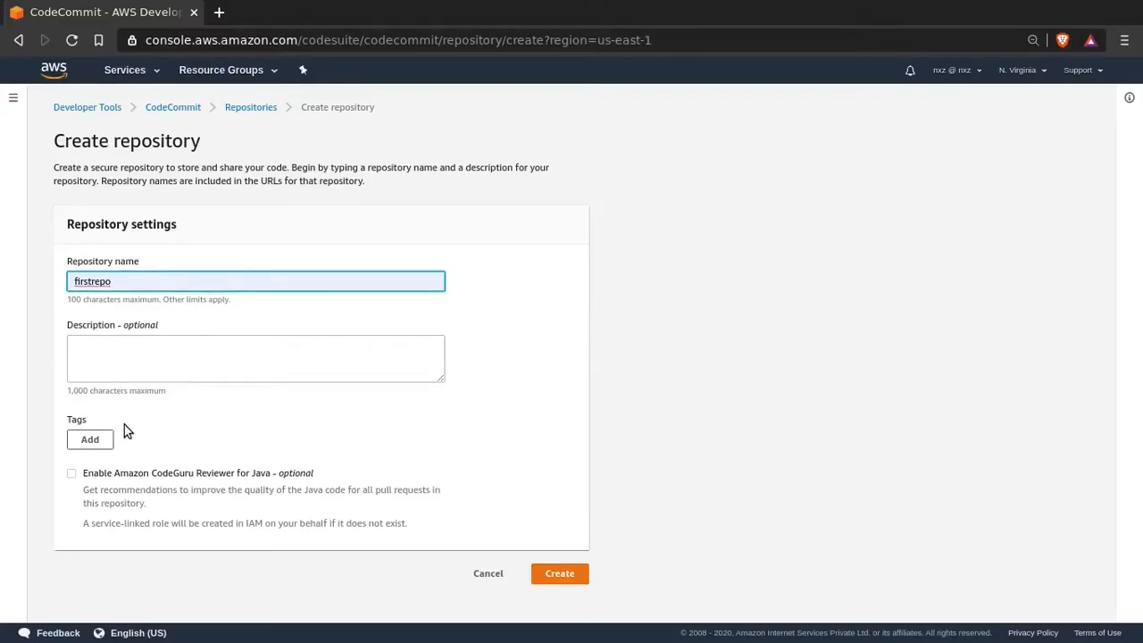
click(561, 582)
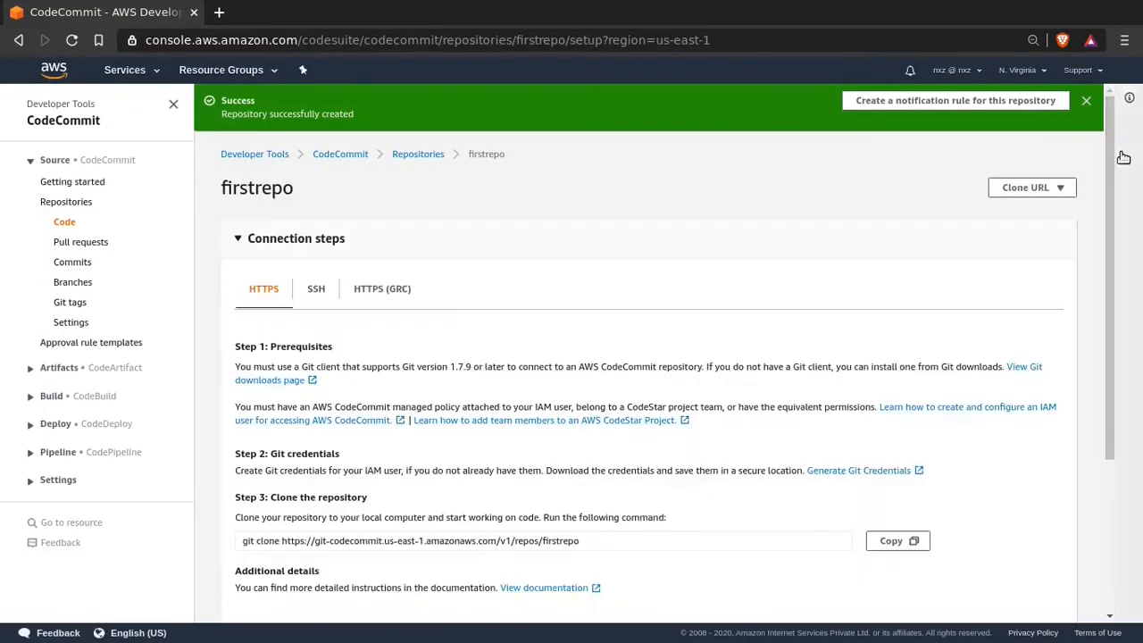
Dismiss the success banner, go back to the repositories list, and copy firstrepo's HTTPS clone URL
click(1099, 100)
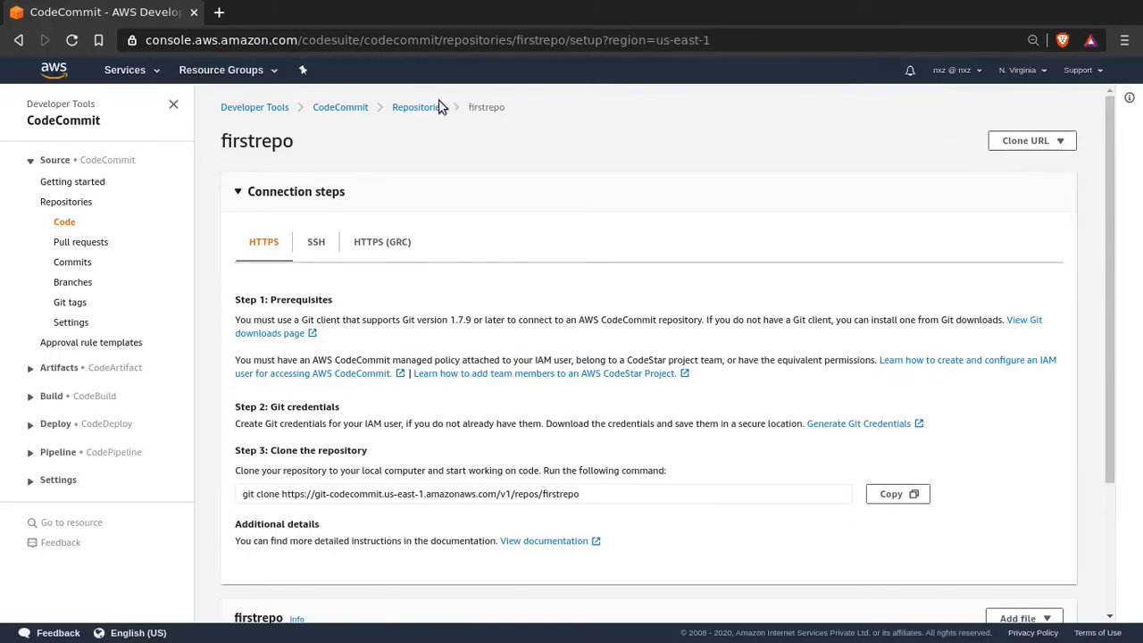
click(411, 108)
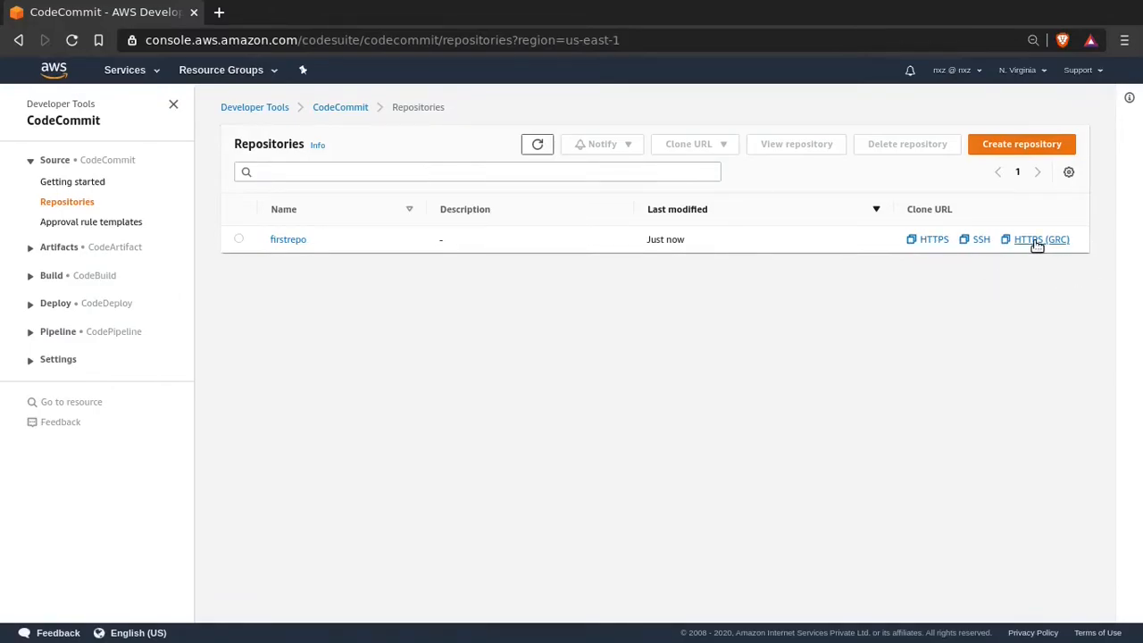
click(935, 239)
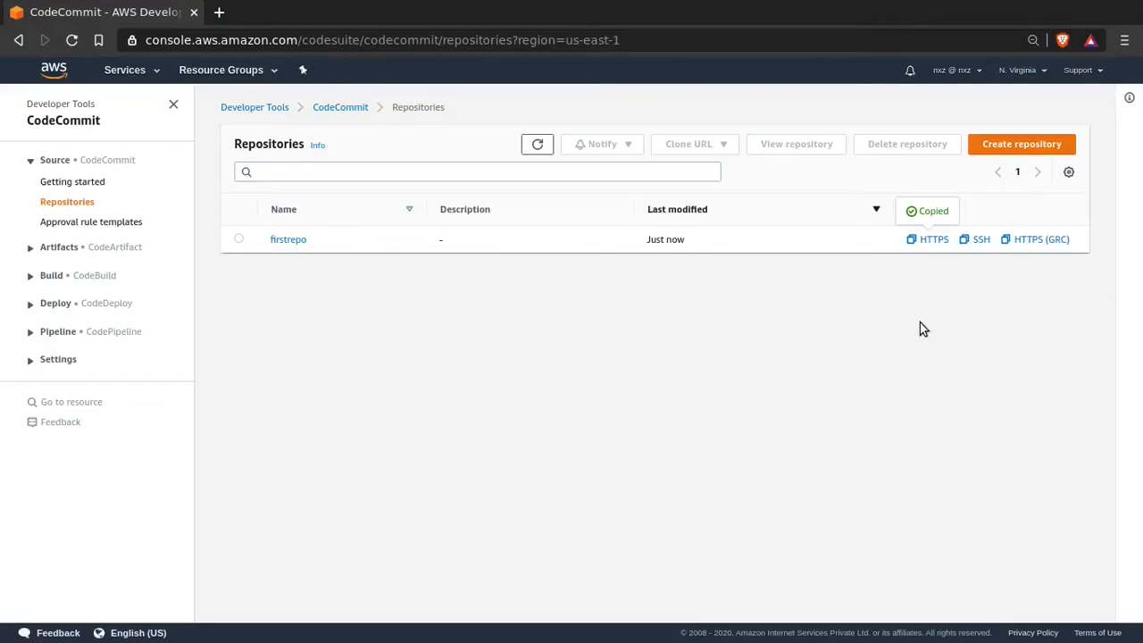
key(super+f)
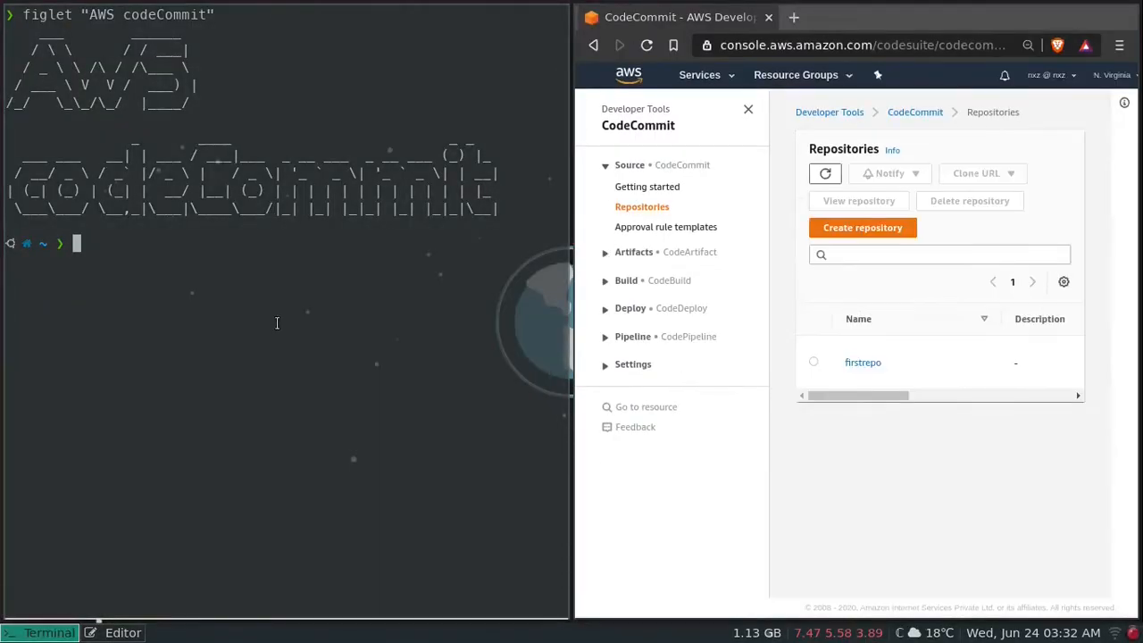
text(git clone)
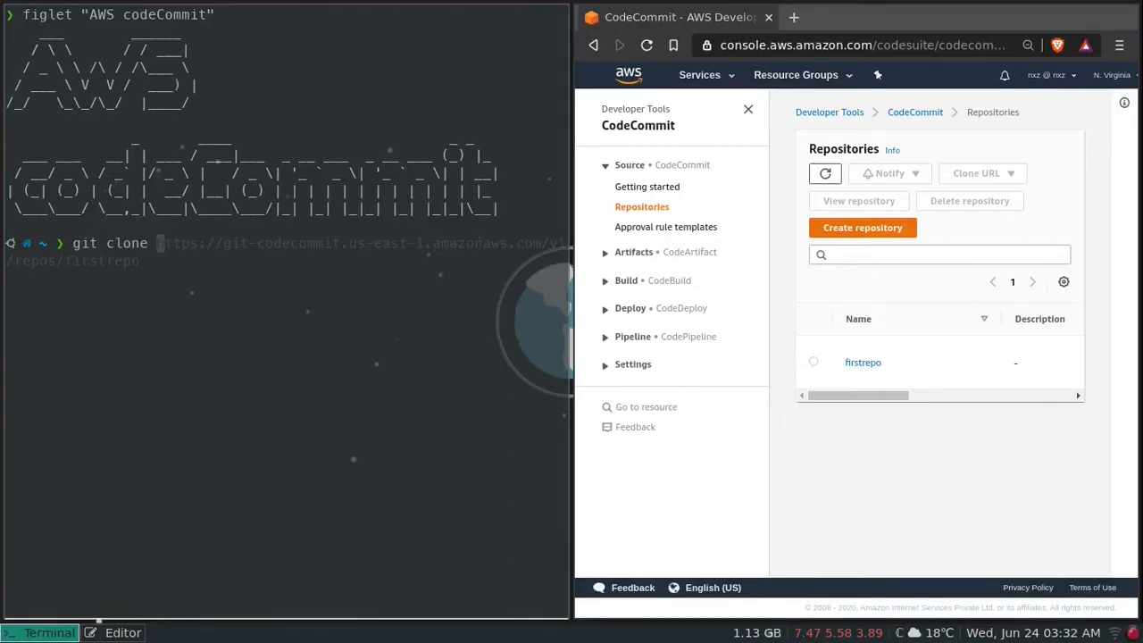
key(Right)
key(Return)
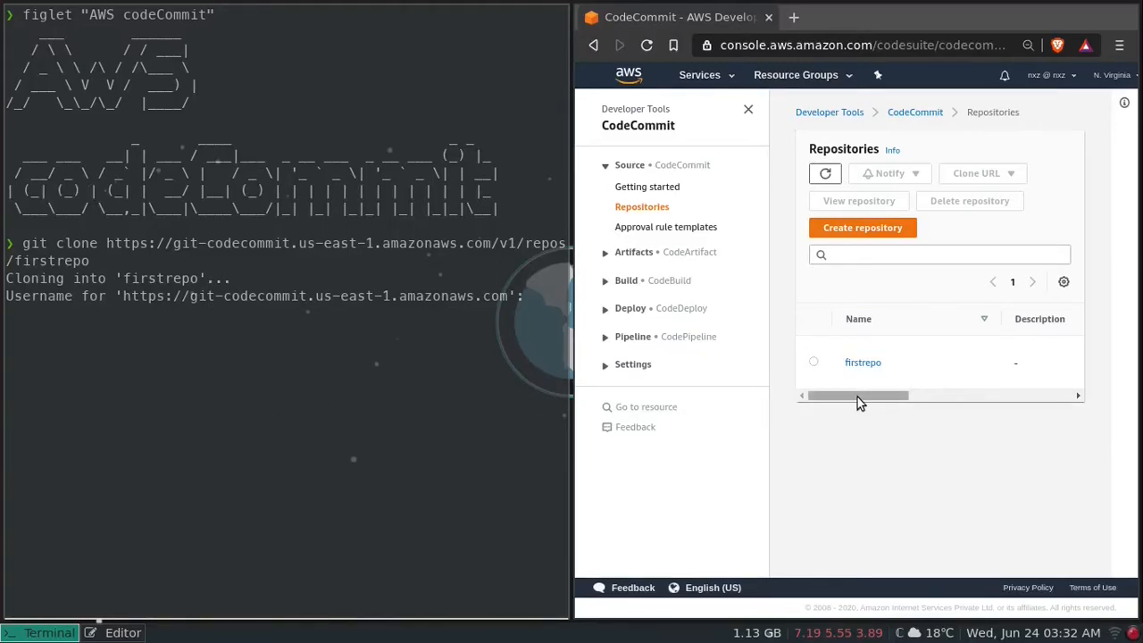
key(ctrl+c)
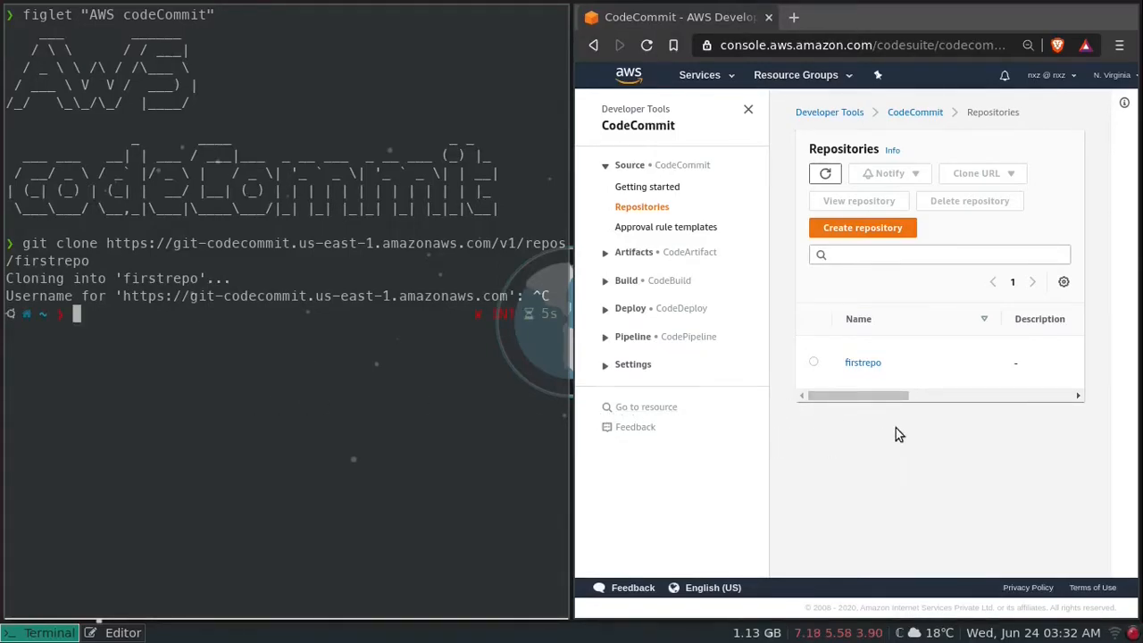
Switch back to the browser and show the CodeCommit repositories page full screen
key(super+f)
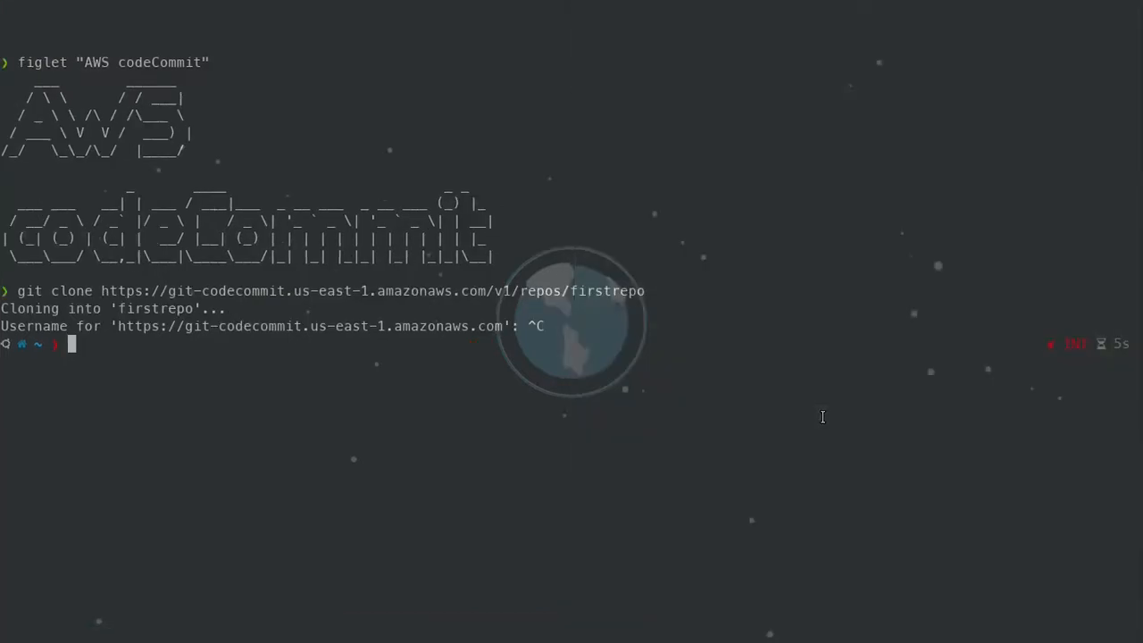
key(super+f)
key(super+Right)
key(super+f)
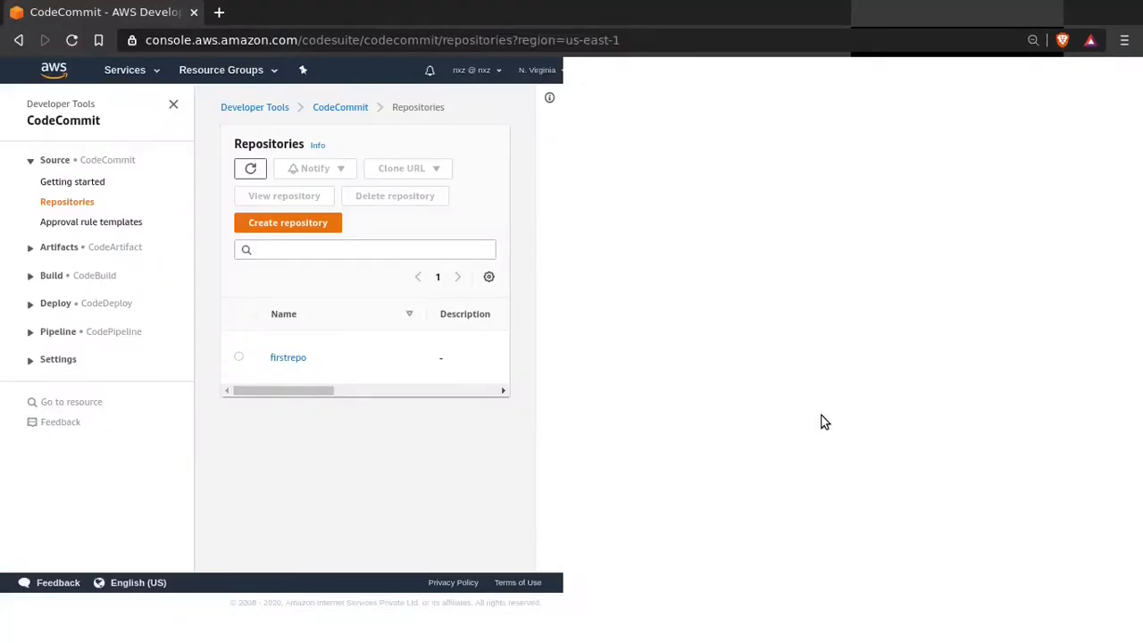
Open the IAM console and display the security credentials of the only IAM user
key(super+f)
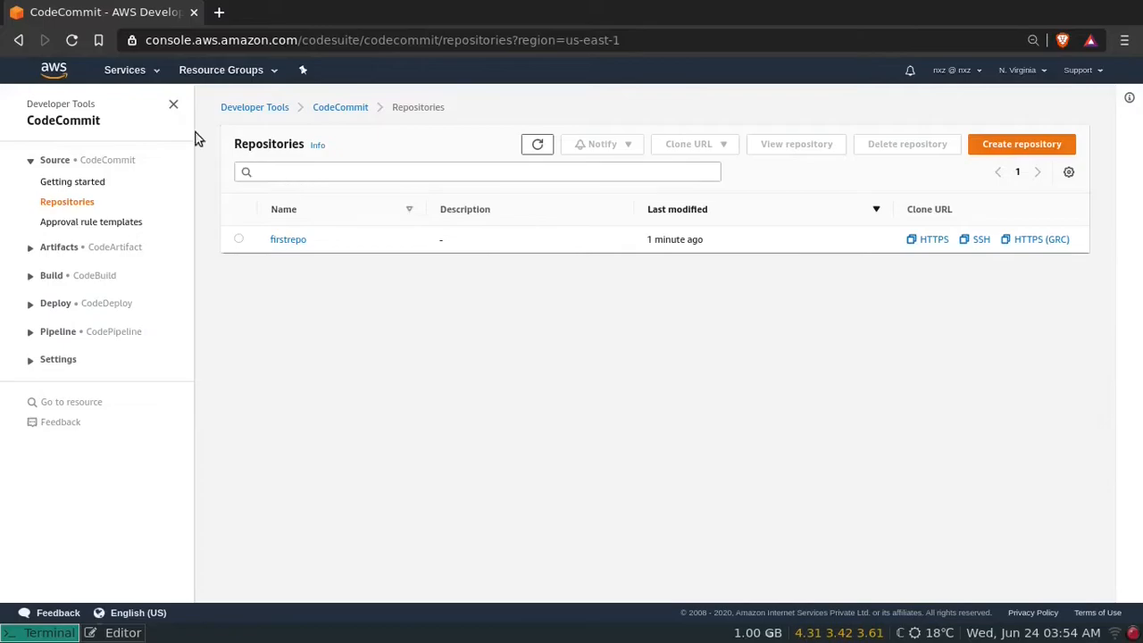
click(152, 76)
click(41, 156)
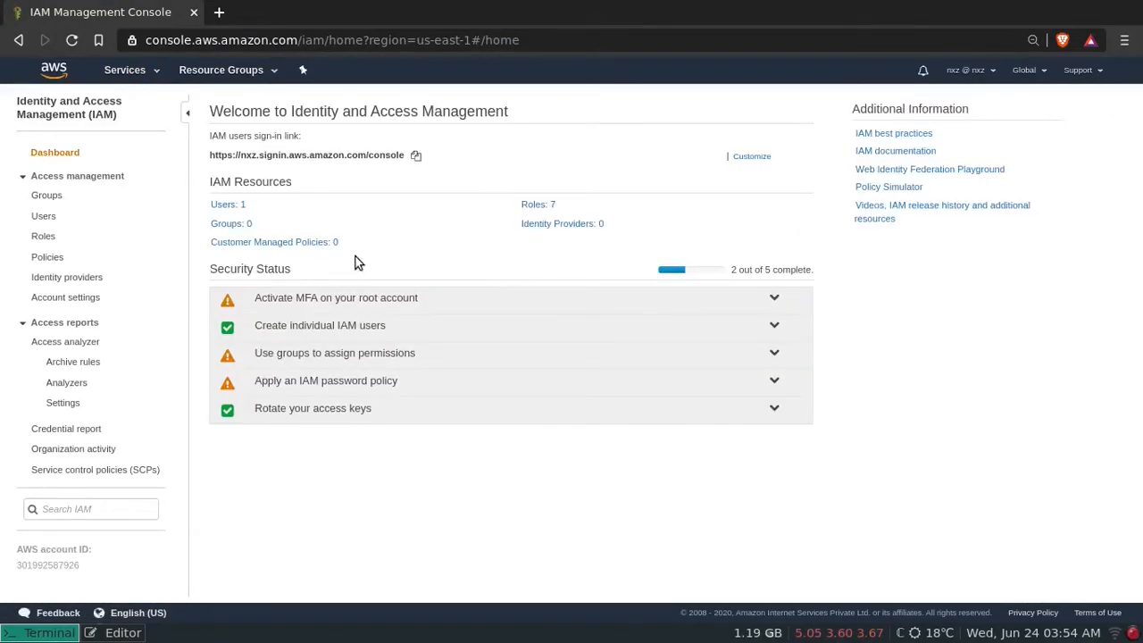
click(230, 205)
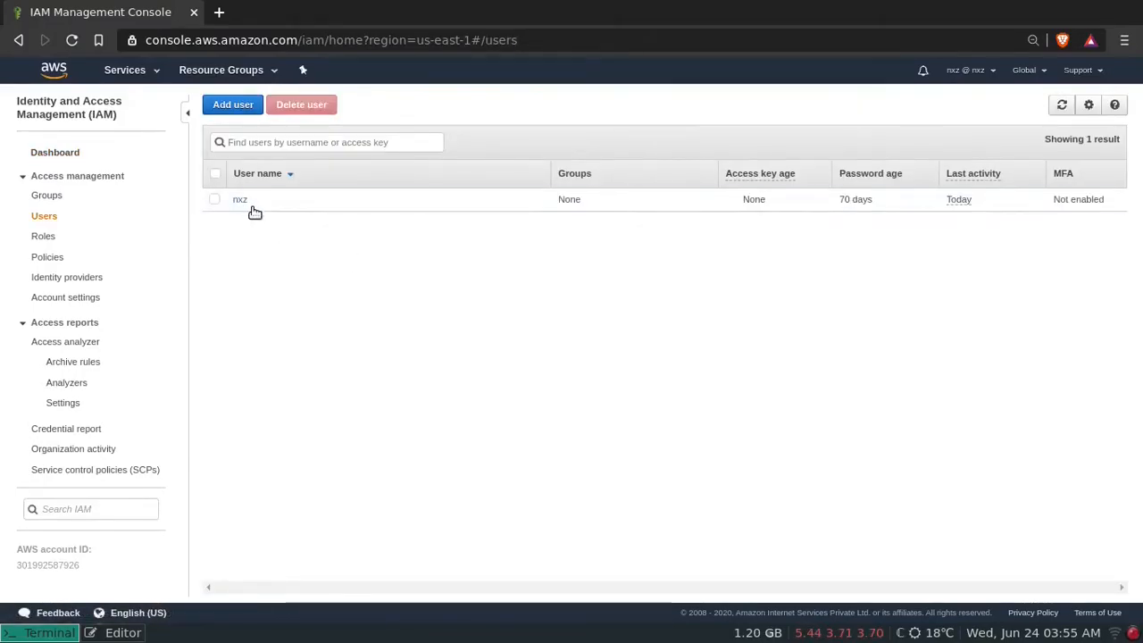
click(240, 201)
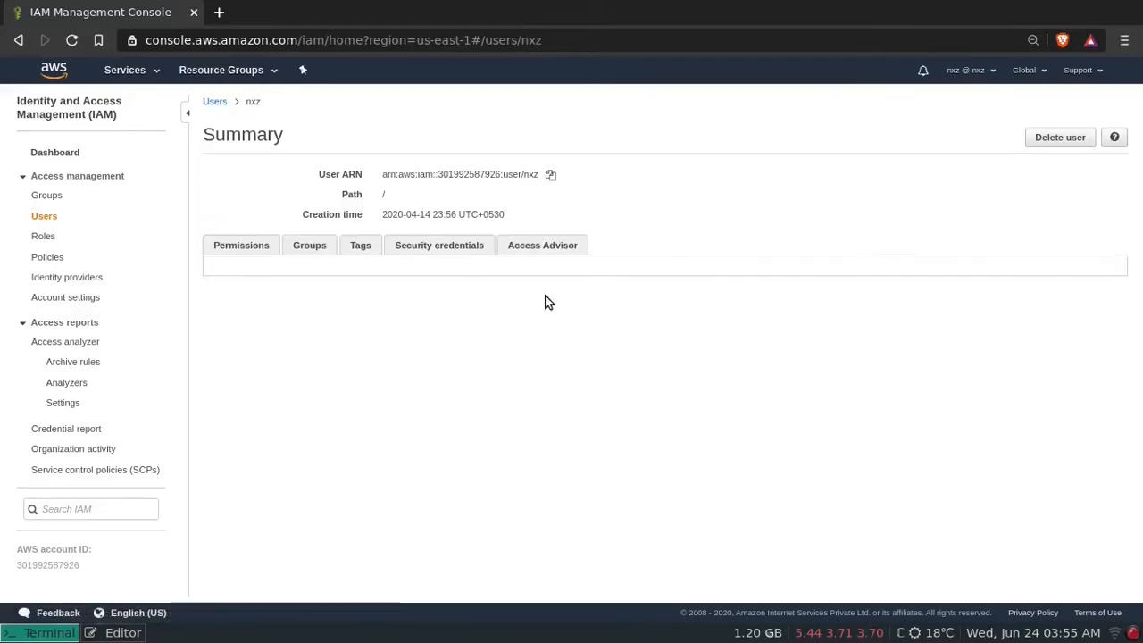
click(456, 251)
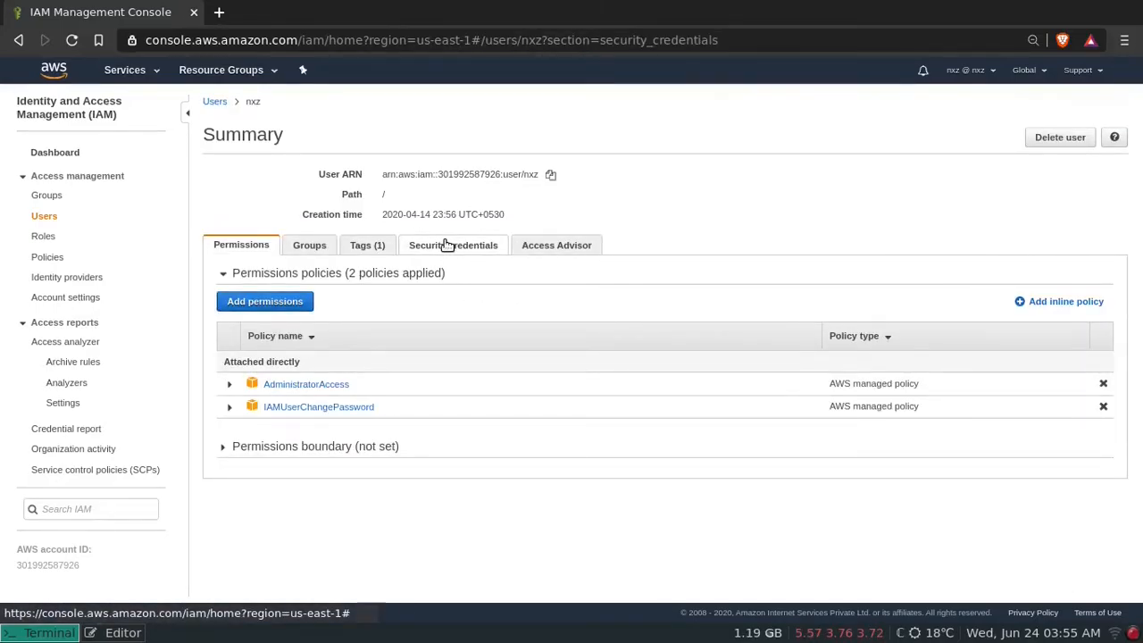
Generate HTTPS Git credentials for AWS CodeCommit for this IAM user
scroll(472, 273, down, 4)
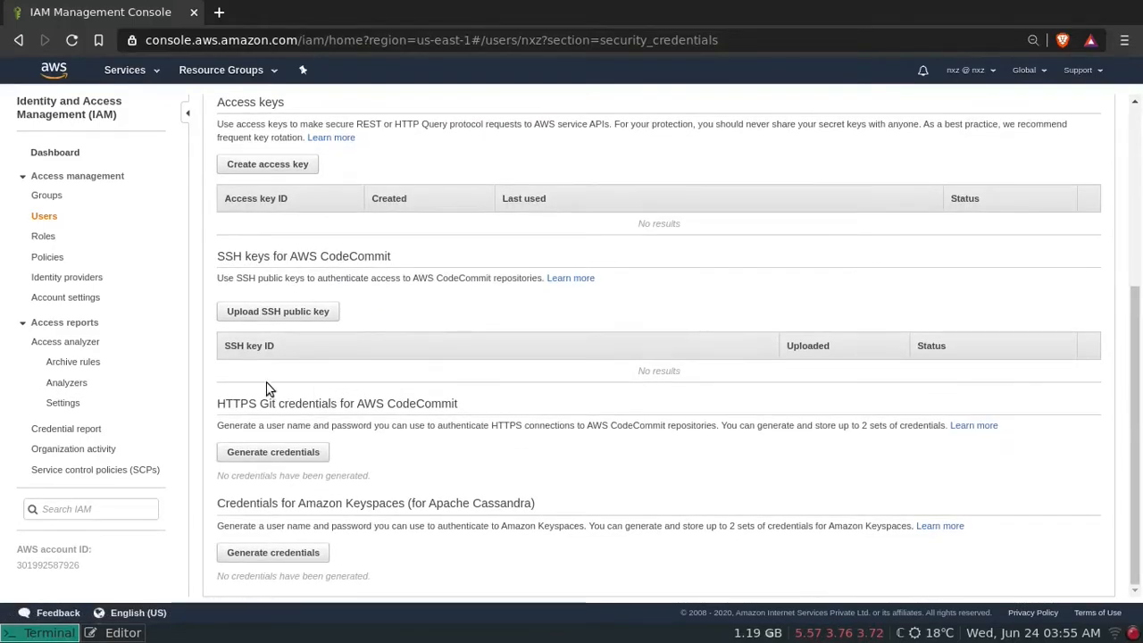
drag(218, 404, 304, 403)
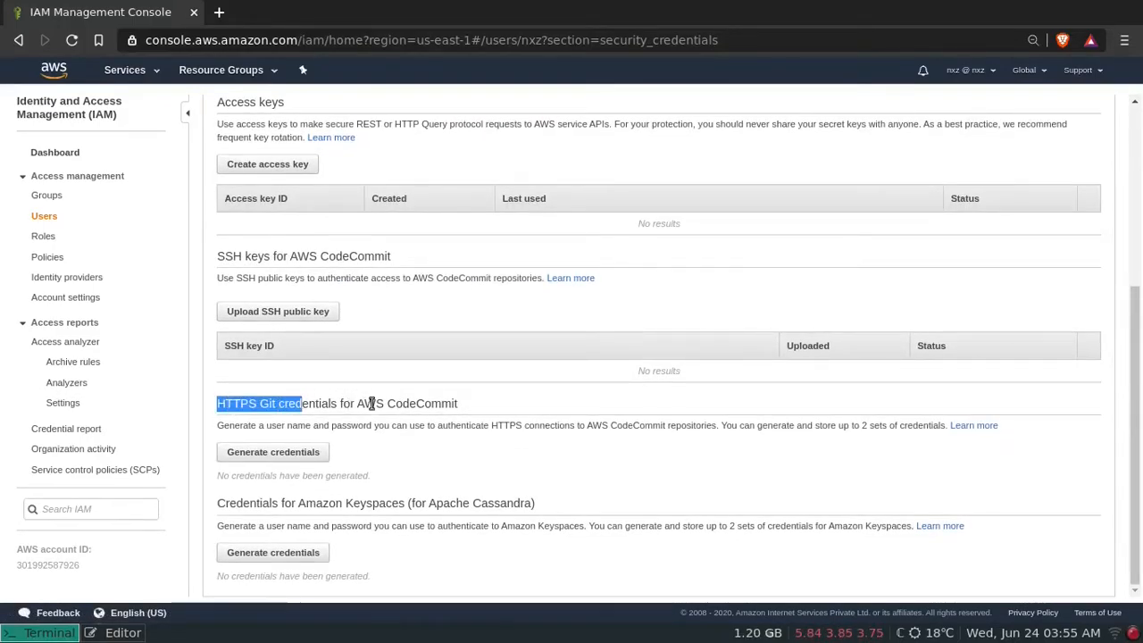
drag(462, 407, 294, 389)
click(294, 393)
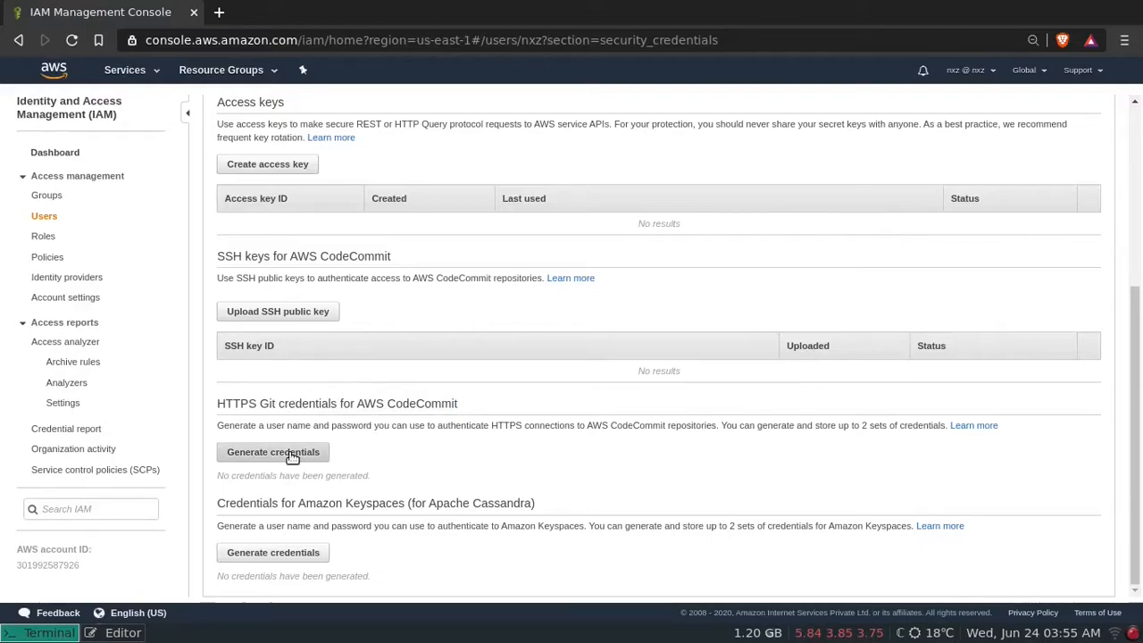
click(293, 454)
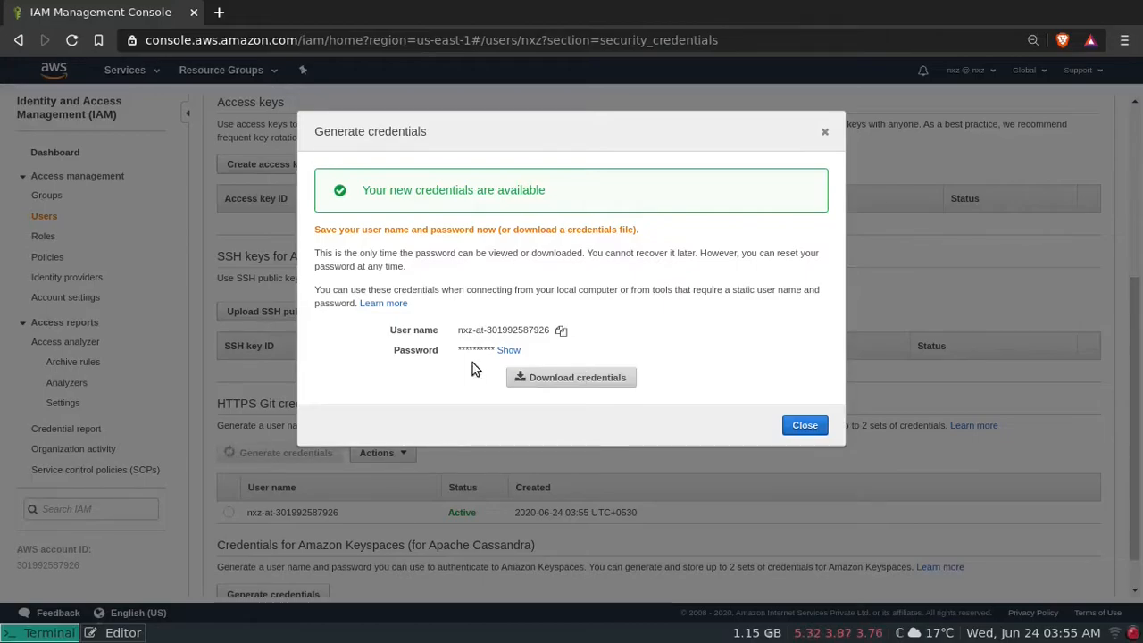
Reveal the generated password and copy the credential user name into the first line of a new text editor document
click(508, 350)
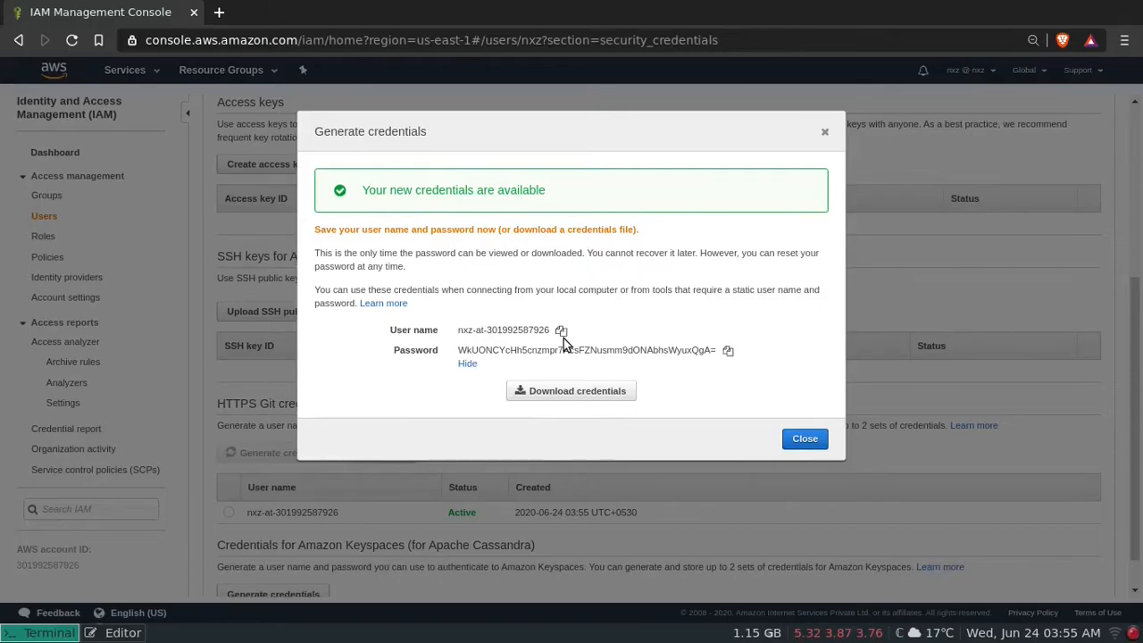
key(super+e)
right_click(794, 209)
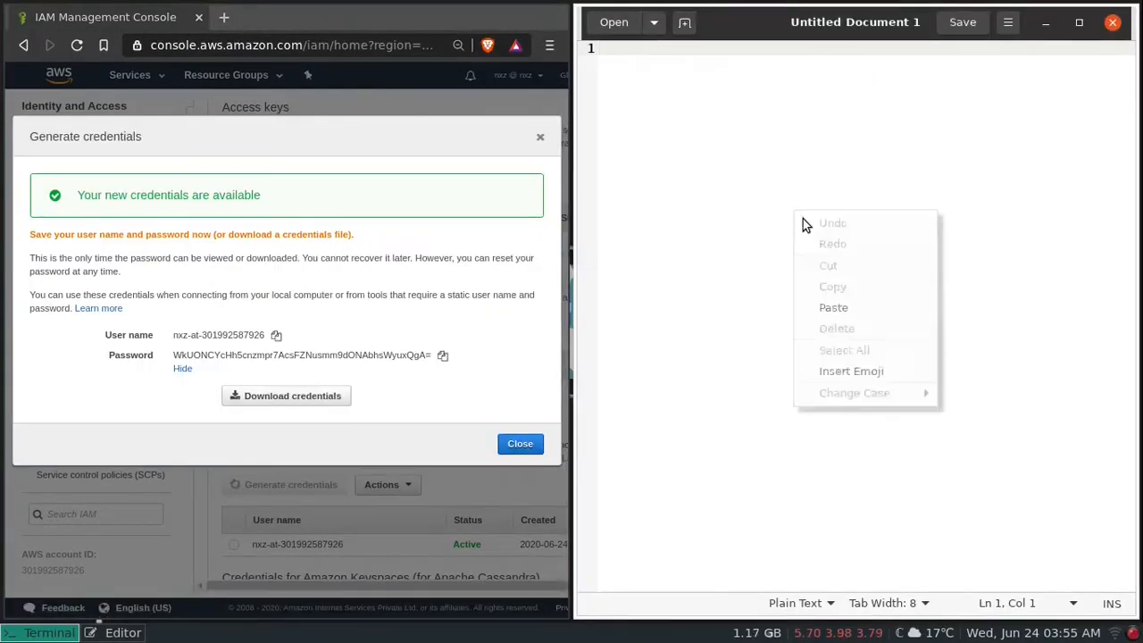
click(834, 305)
key(Return)
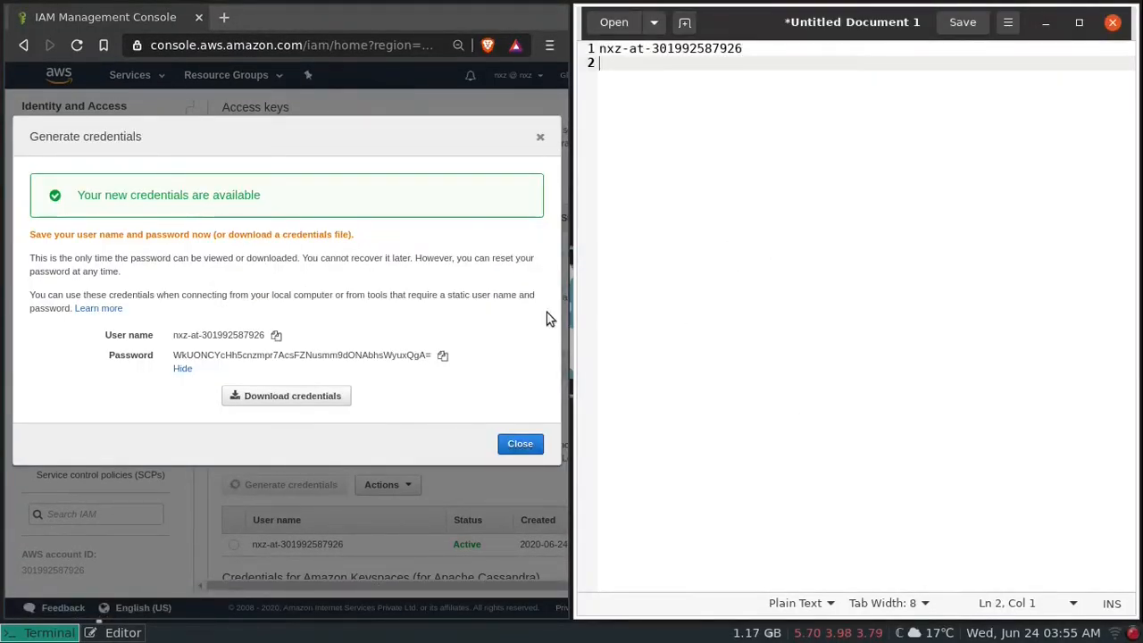
Copy the generated Git password into the document's second line and close the credentials dialog
click(442, 355)
click(708, 194)
right_click(765, 168)
click(803, 257)
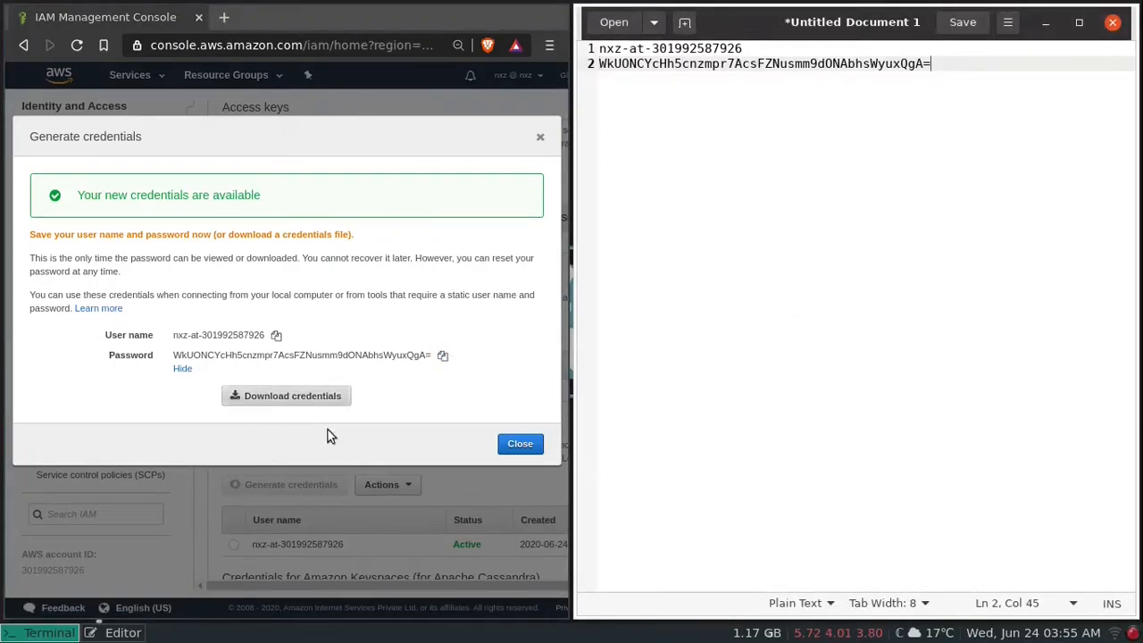
click(520, 443)
click(721, 152)
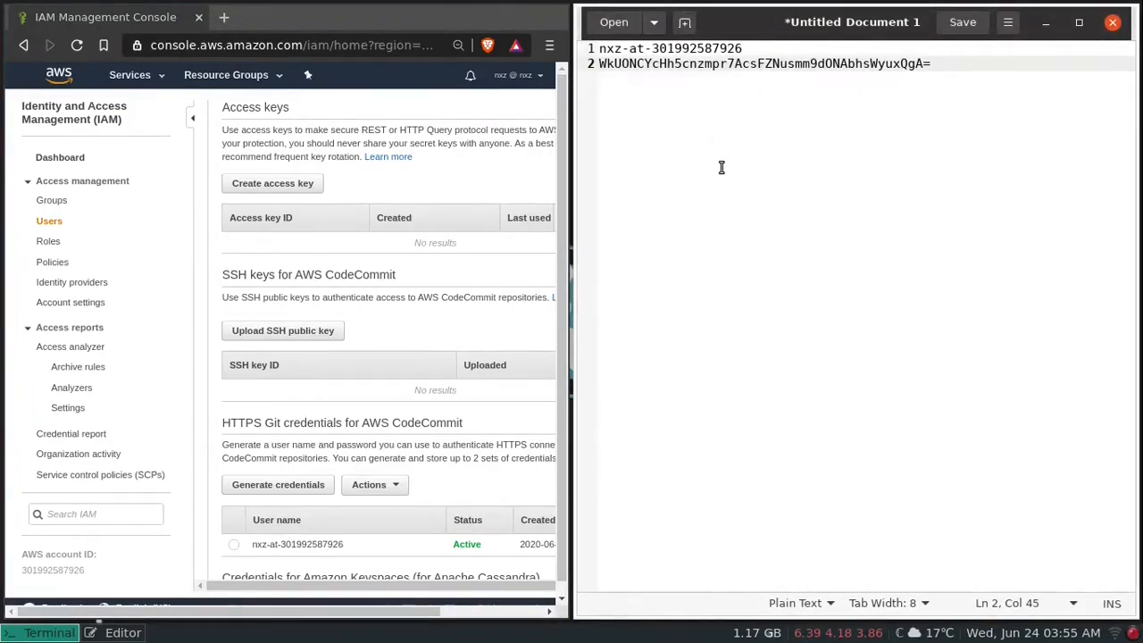
key(super+Return)
key(super+shift+Down)
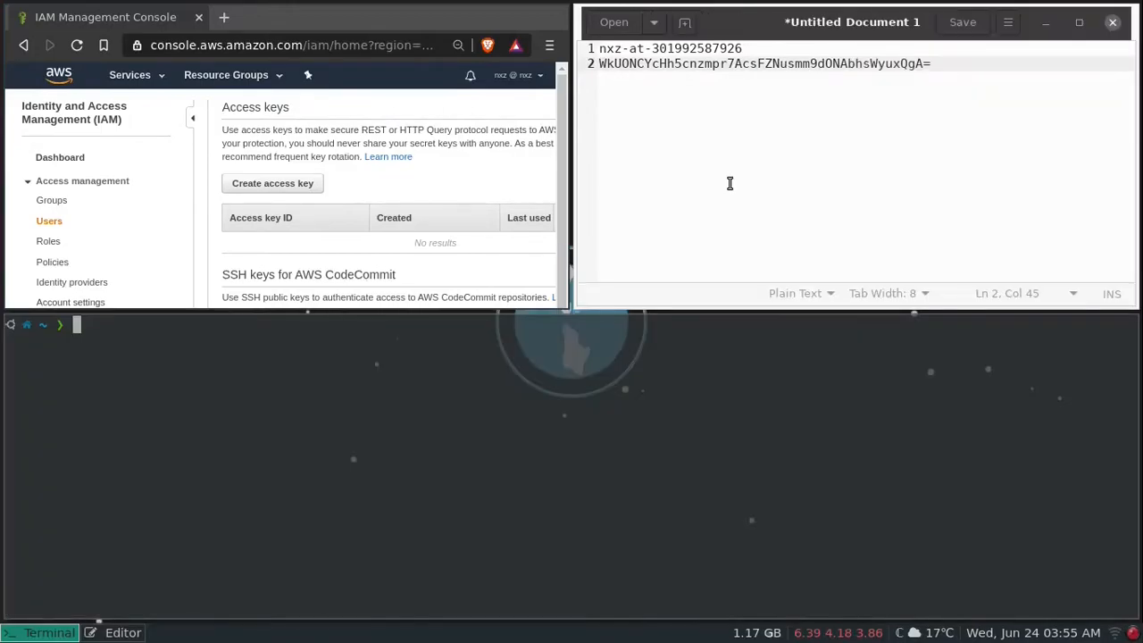
text(cd opt/)
key(BackSpace)
key(Return)
text(git clone)
key(Right)
key(Return)
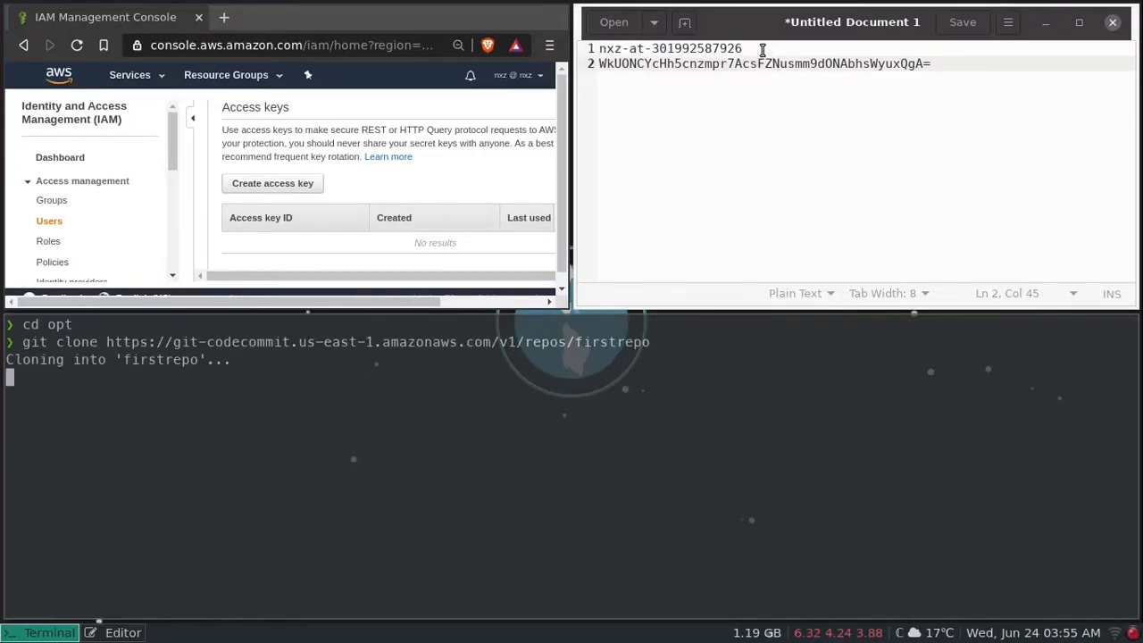
Copy the generated user name from the text document and submit it as the Git username for the clone
drag(759, 48, 599, 49)
right_click(612, 49)
click(662, 126)
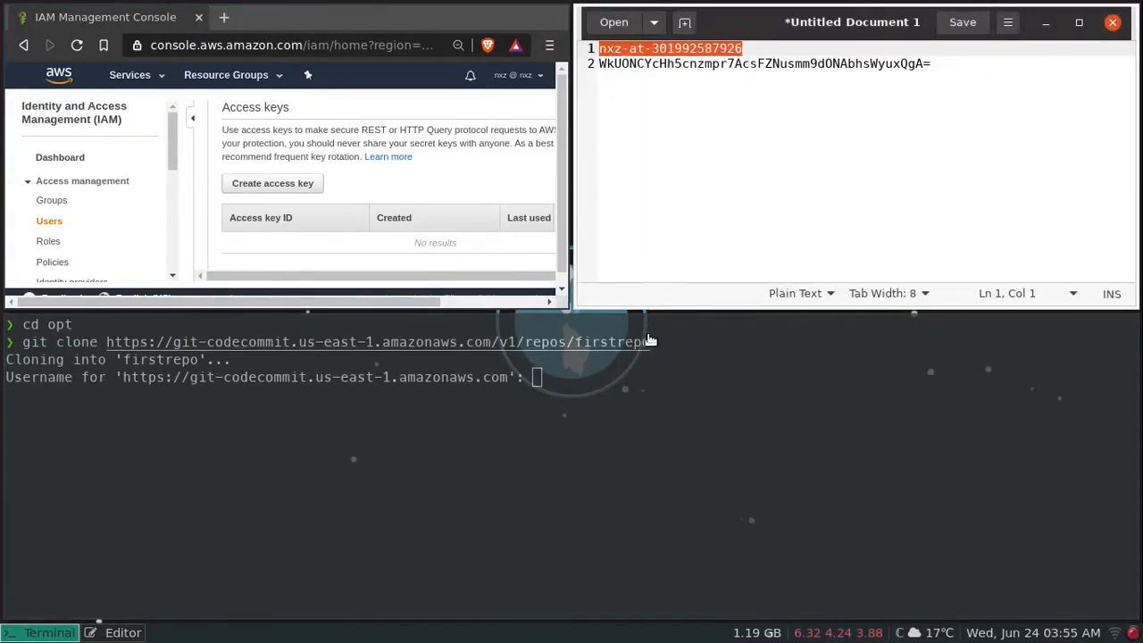
click(671, 379)
key(ctrl+shift+v)
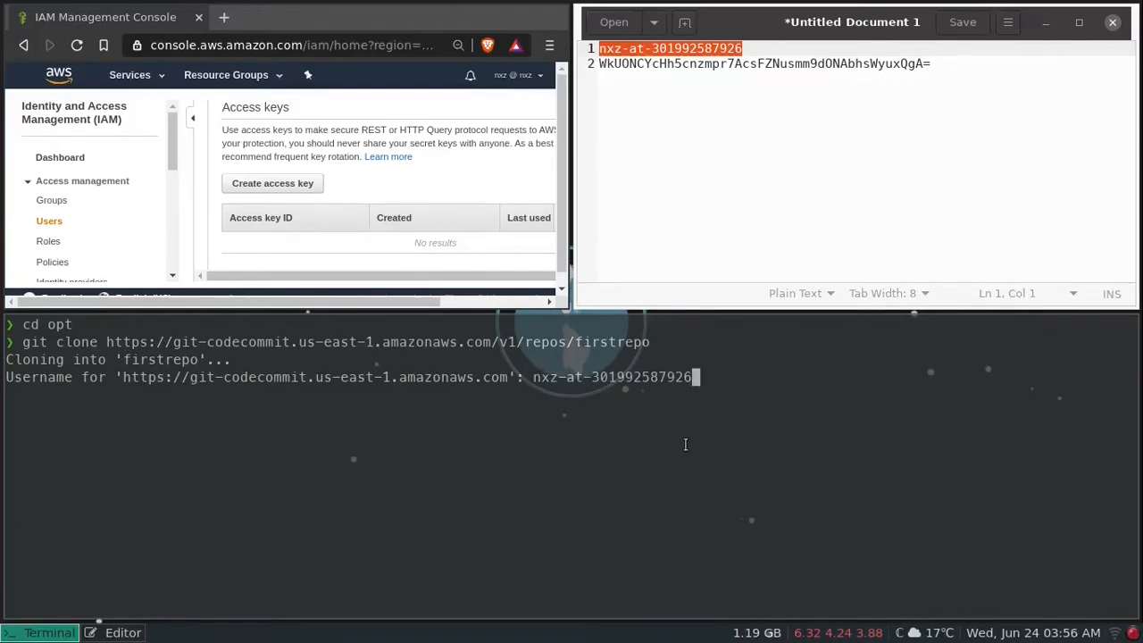
key(Return)
Copy the generated password from the text document and submit it as the Git password to complete the clone
drag(933, 63, 599, 63)
right_click(615, 70)
click(652, 147)
click(803, 407)
key(ctrl+shift+v)
key(Return)
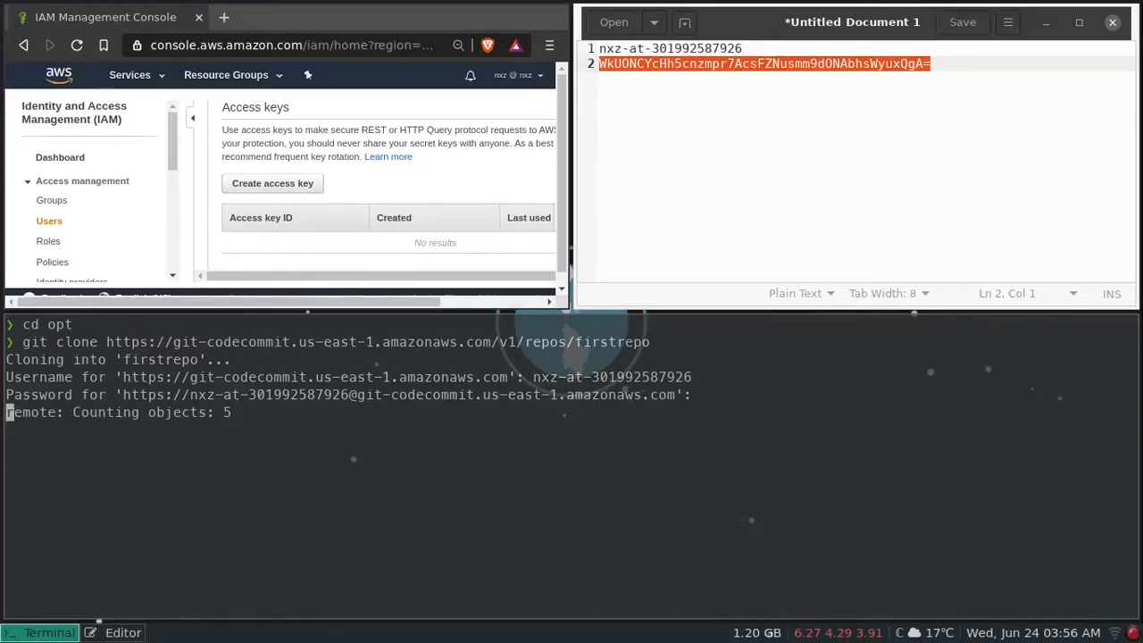
key(Return)
key(Return)
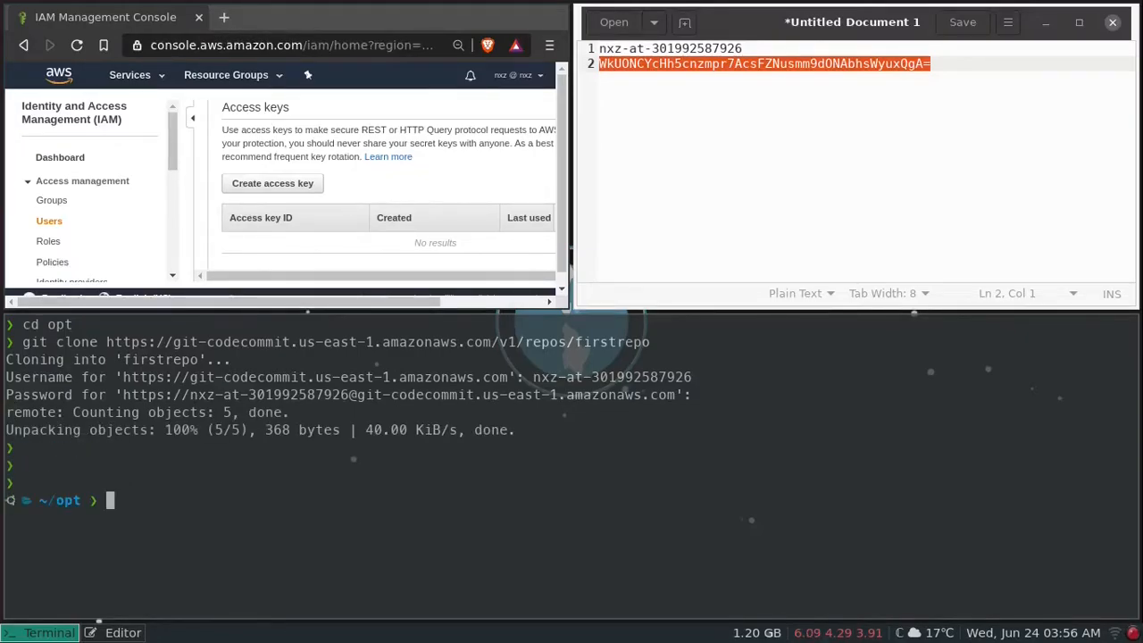
List the opt directory, change into firstrepo, and check its contents and git status
key(ctrl+l)
text(ls)
key(Return)
text(cd firstrepo/)
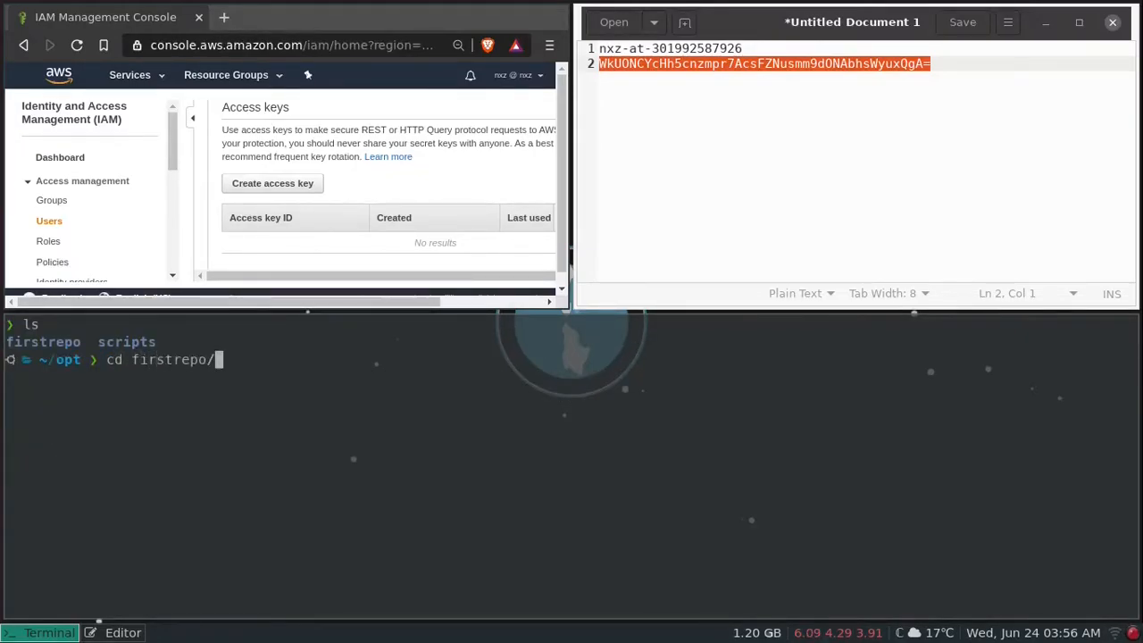
key(Return)
text(ls)
key(Return)
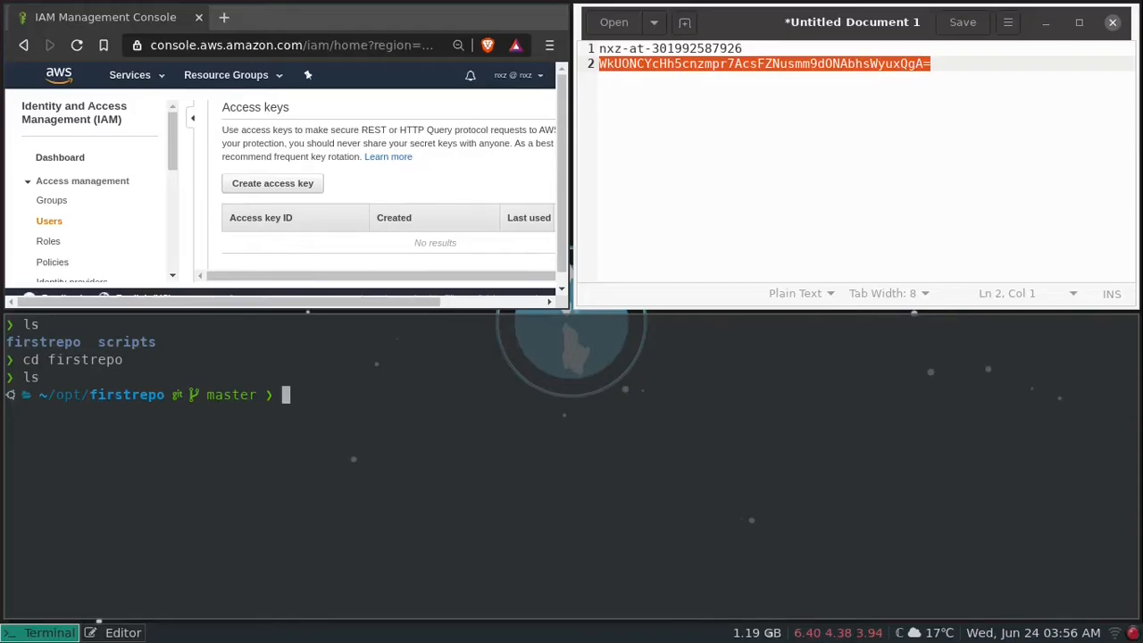
text(git status)
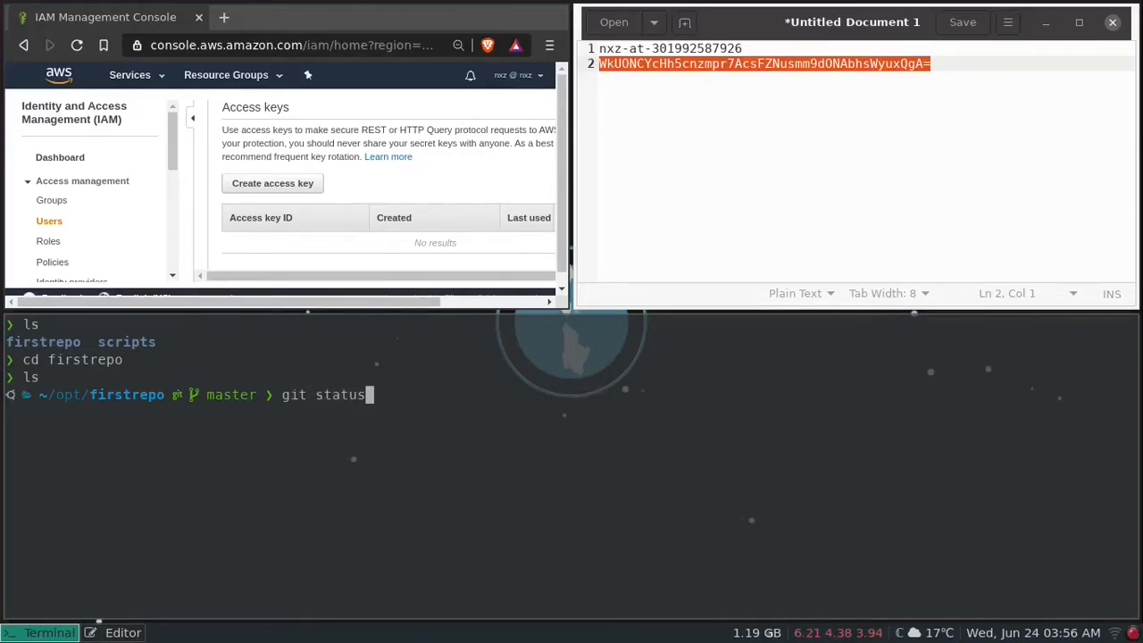
key(Return)
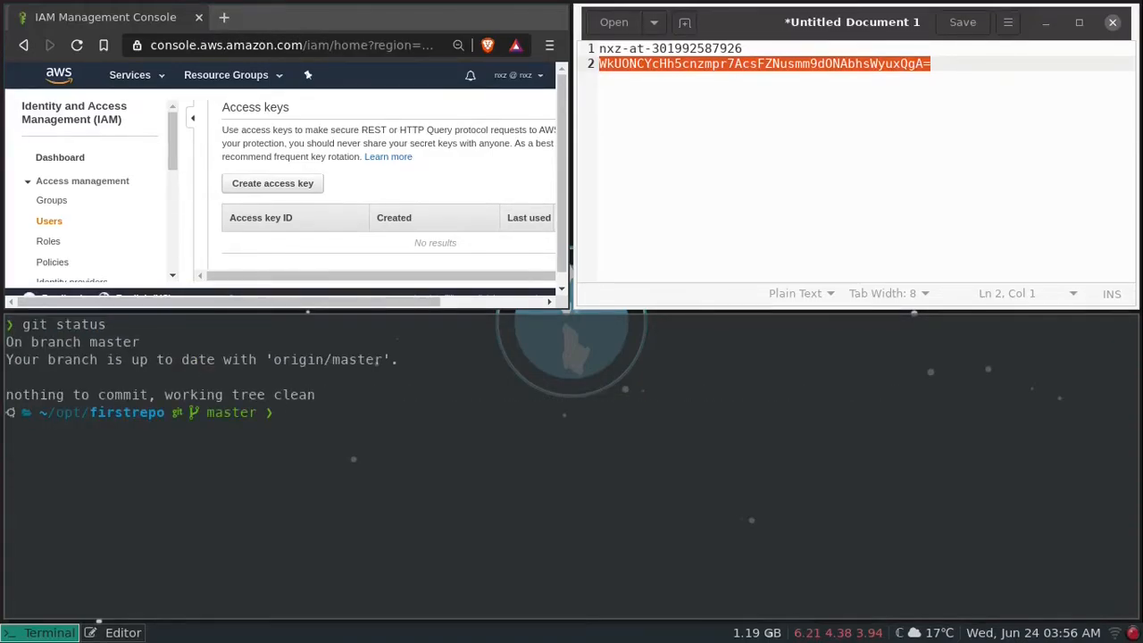
Create a file named firstfile containing "hello people" with echo
text(echo ")
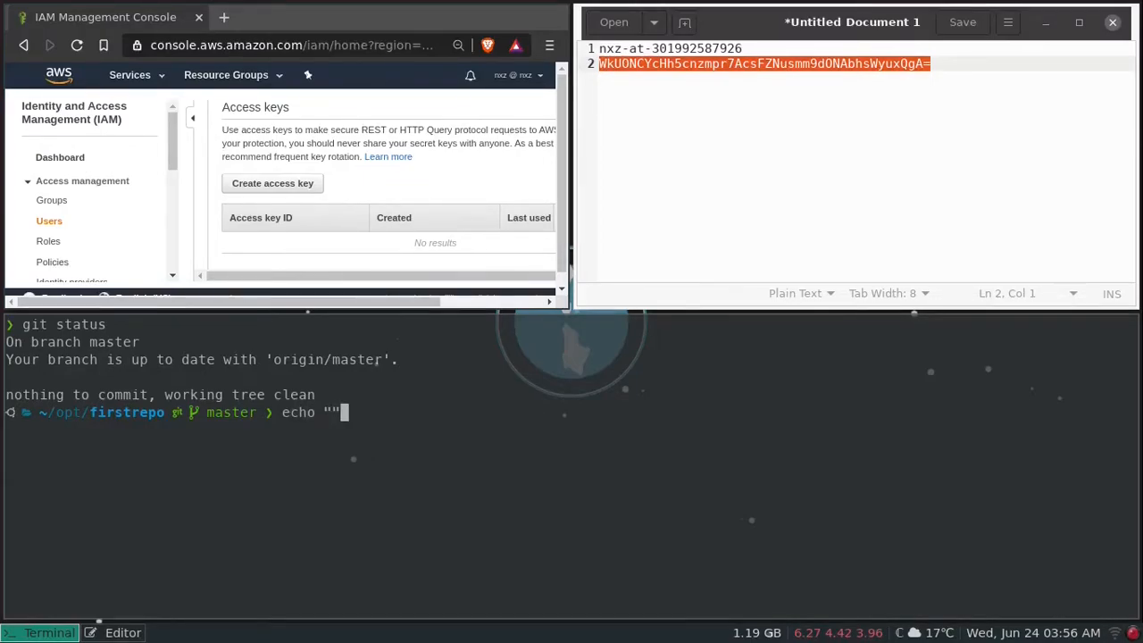
text(first)
key(BackSpace)
key(BackSpace)
key(BackSpace)
key(BackSpace)
key(BackSpace)
key(BackSpace)
text(hello people" ?)
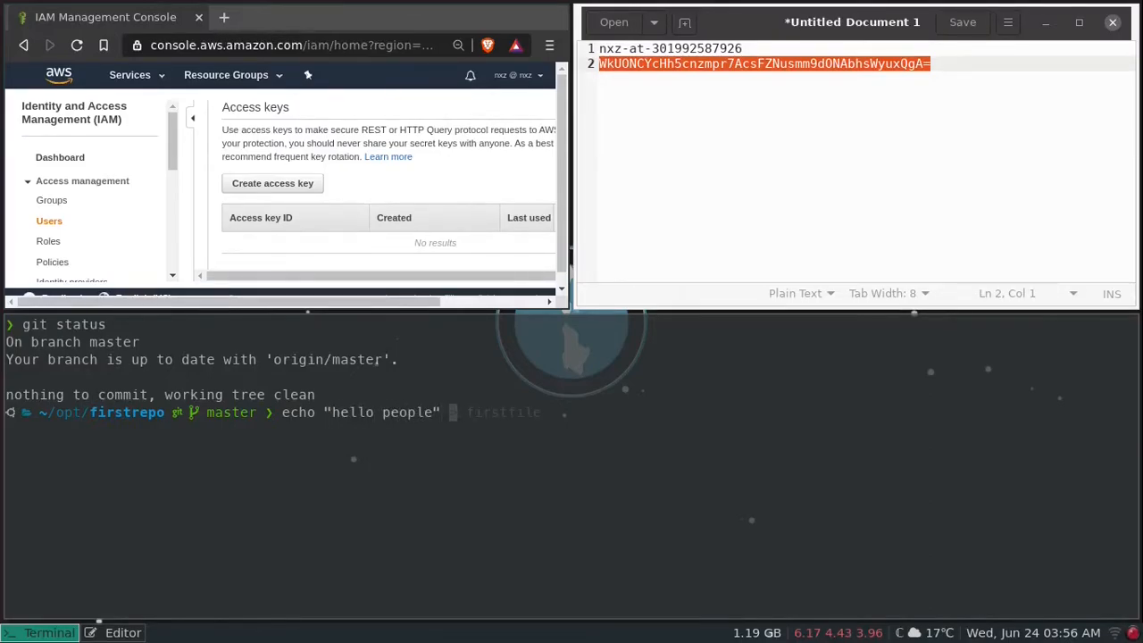
key(BackSpace)
text(> firstfile)
key(Return)
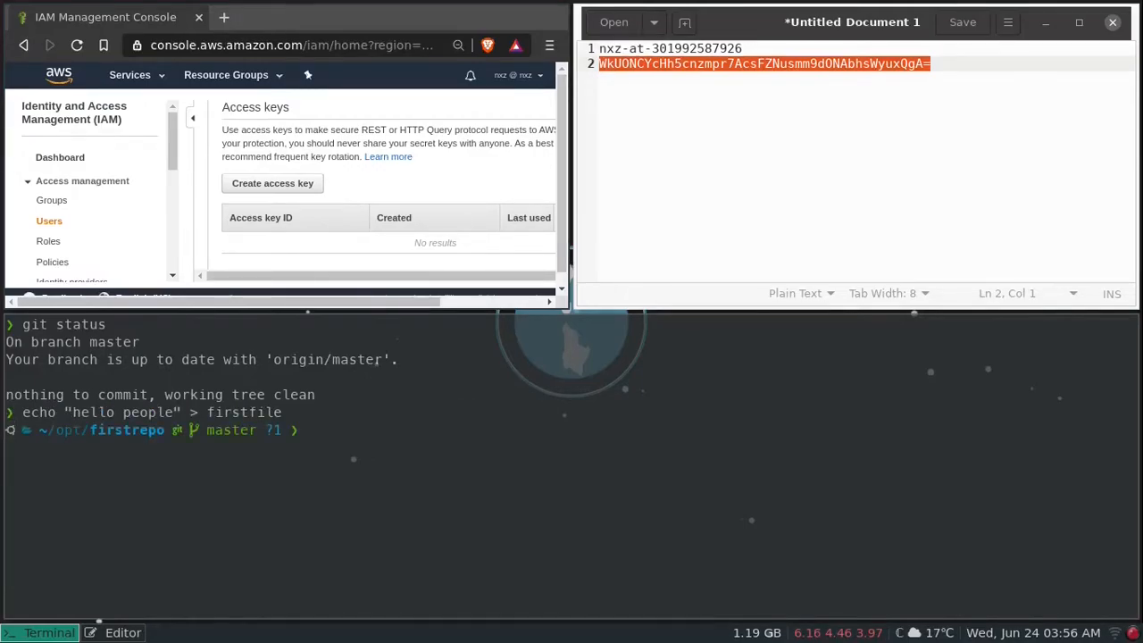
Clear the terminal, list the files in firstrepo, and check the git status of the new file
key(ctrl+l)
text(ls)
key(Return)
text(gi)
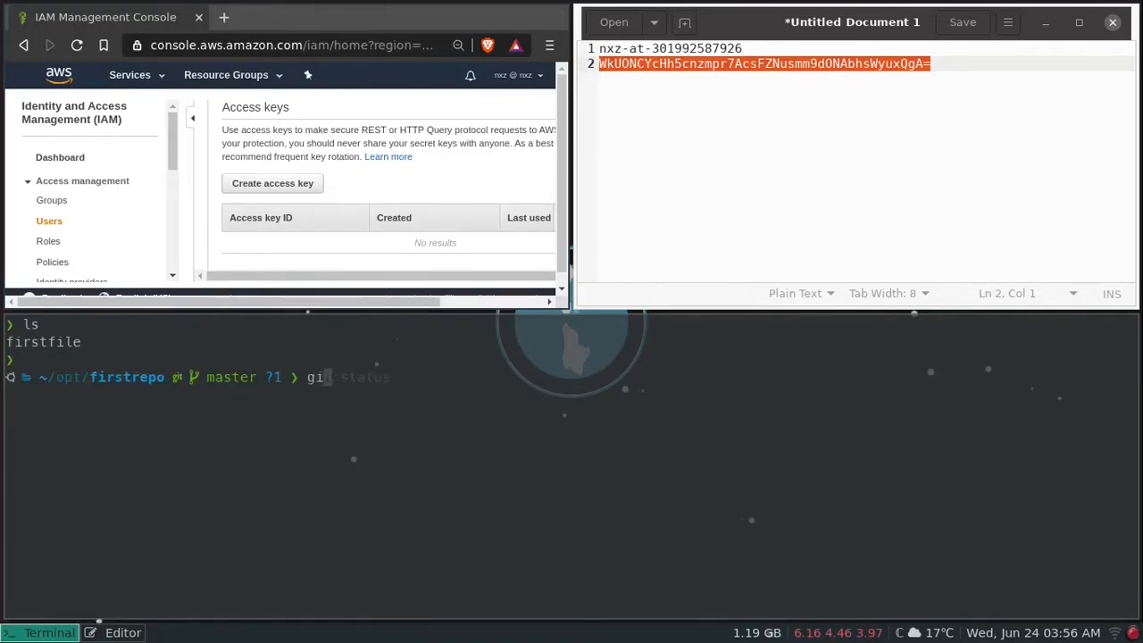
text(t status)
key(Return)
Stage all changes and commit them with the message "added the first file"
text(git add .)
key(Return)
text(git commit -m "added the first file)
key(Return)
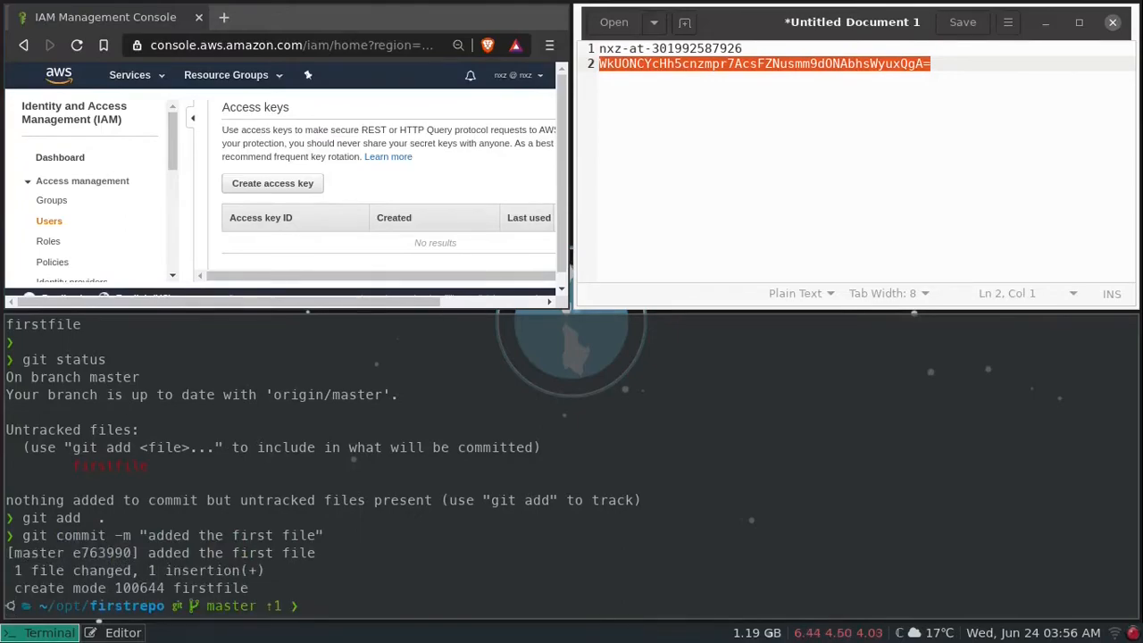
Clear the terminal and run git status to check the branch against origin/master
key(ctrl+l)
text(git status)
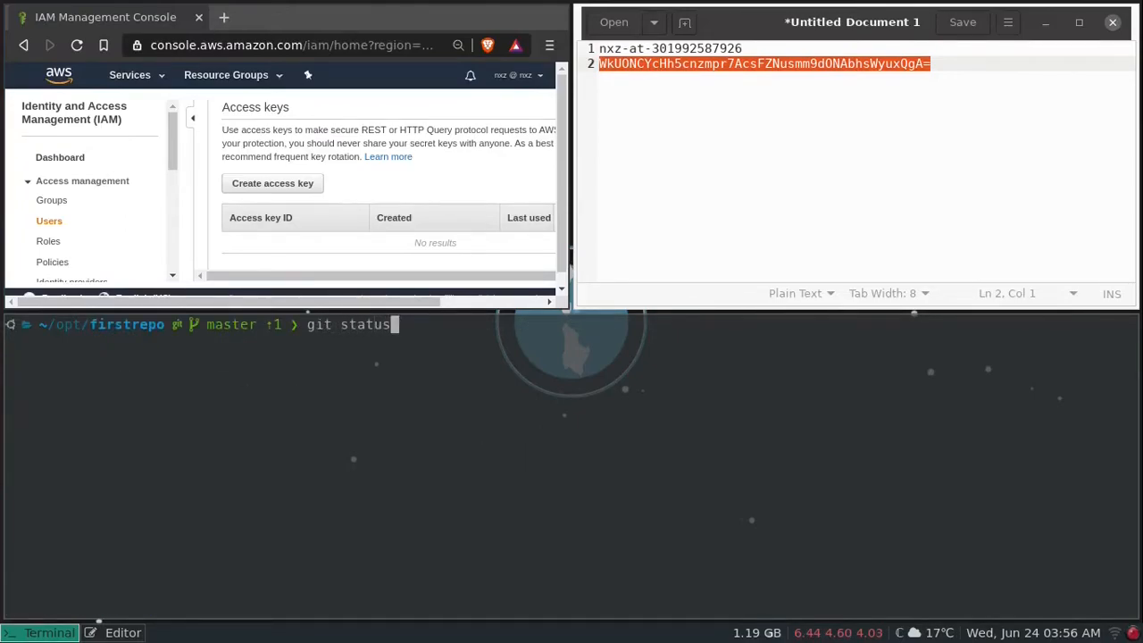
key(Return)
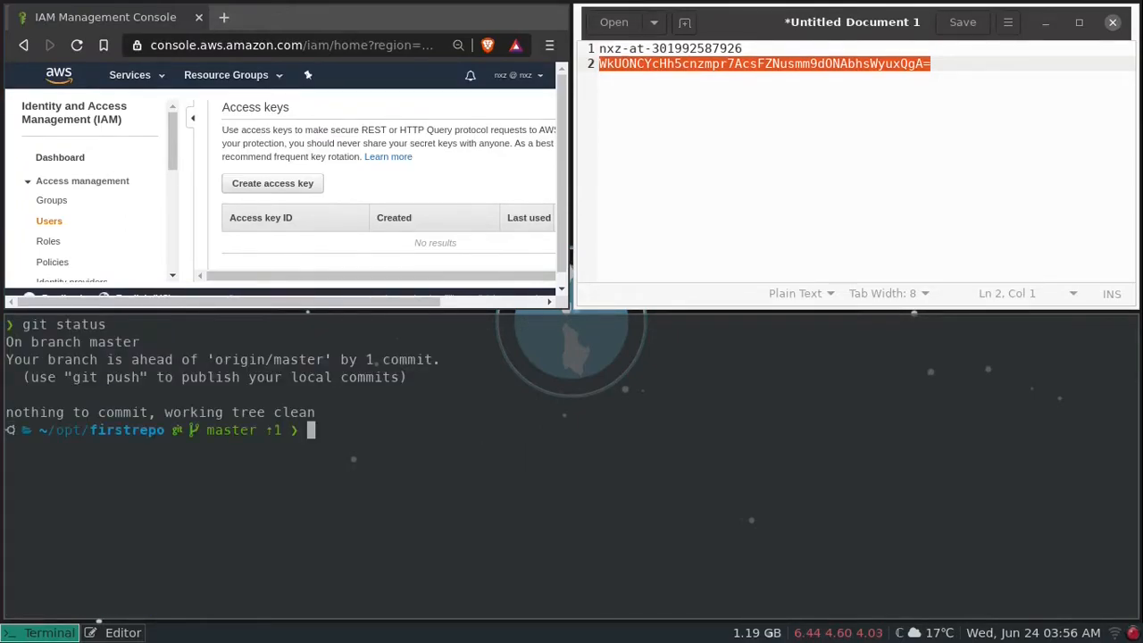
Clear the terminal, run git push, and supply the Git credentials username copied from the text document
key(ctrl+l)
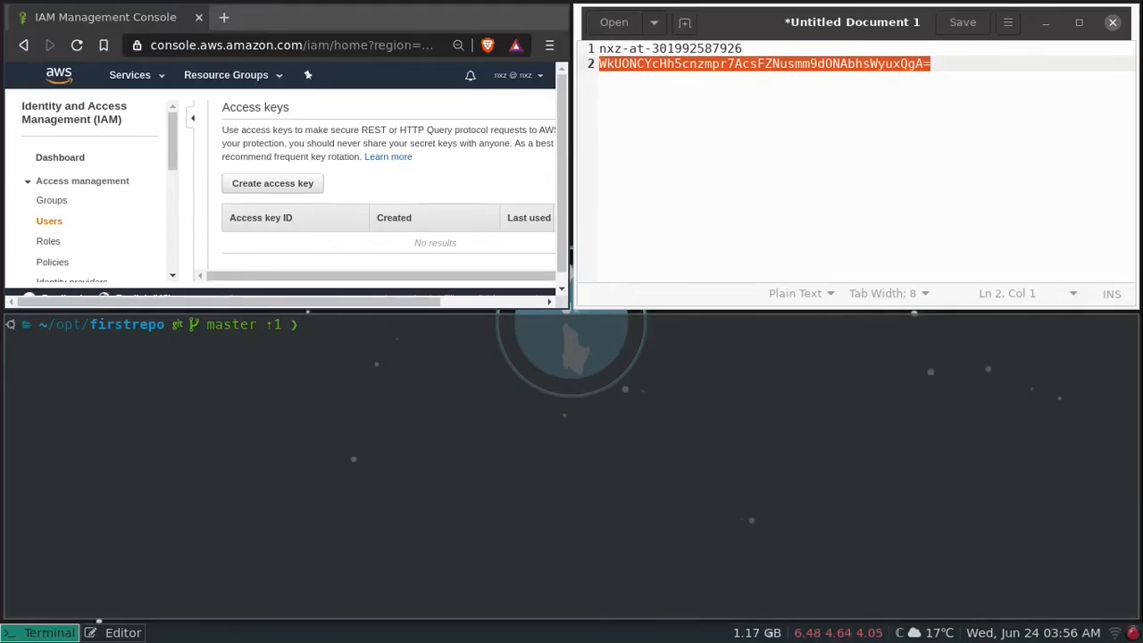
text(git push)
key(Return)
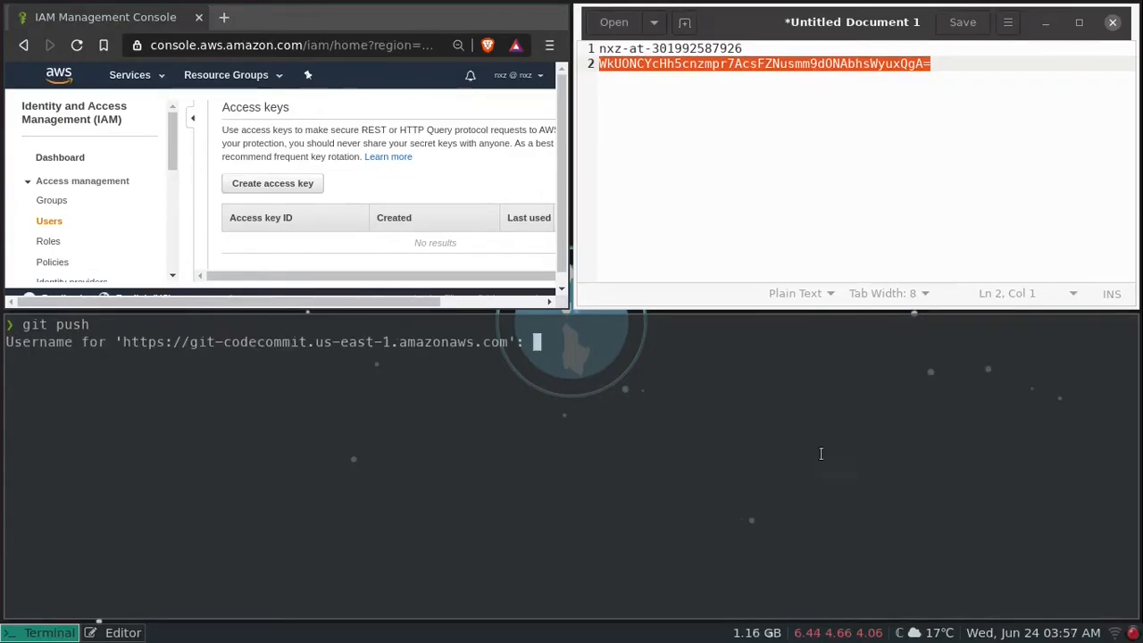
drag(755, 49, 606, 49)
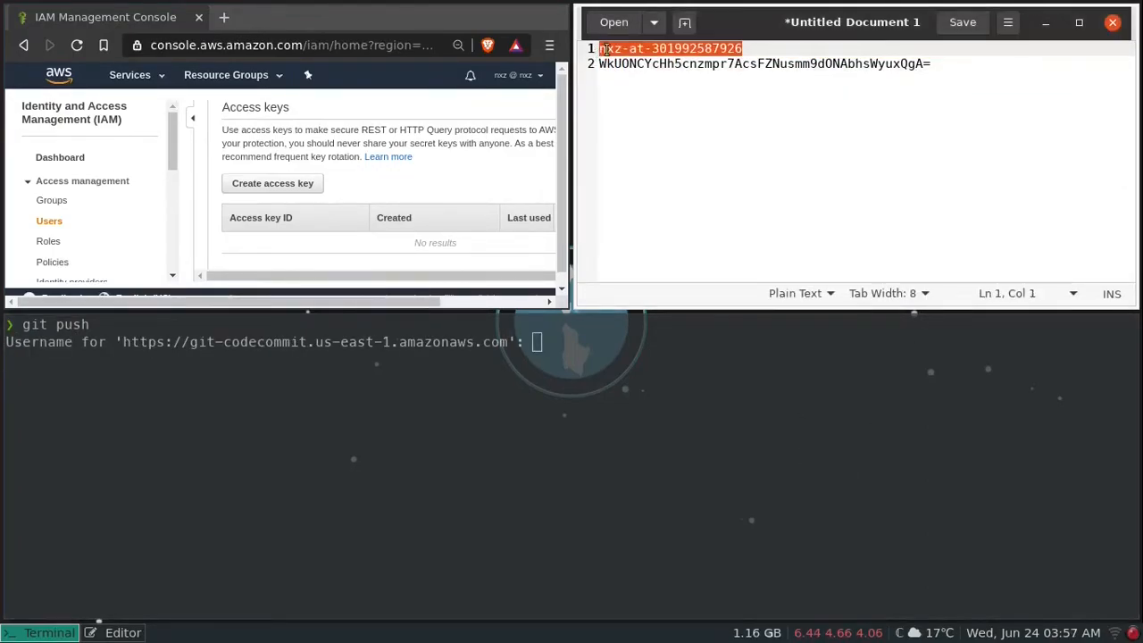
right_click(606, 49)
click(642, 125)
right_click(568, 369)
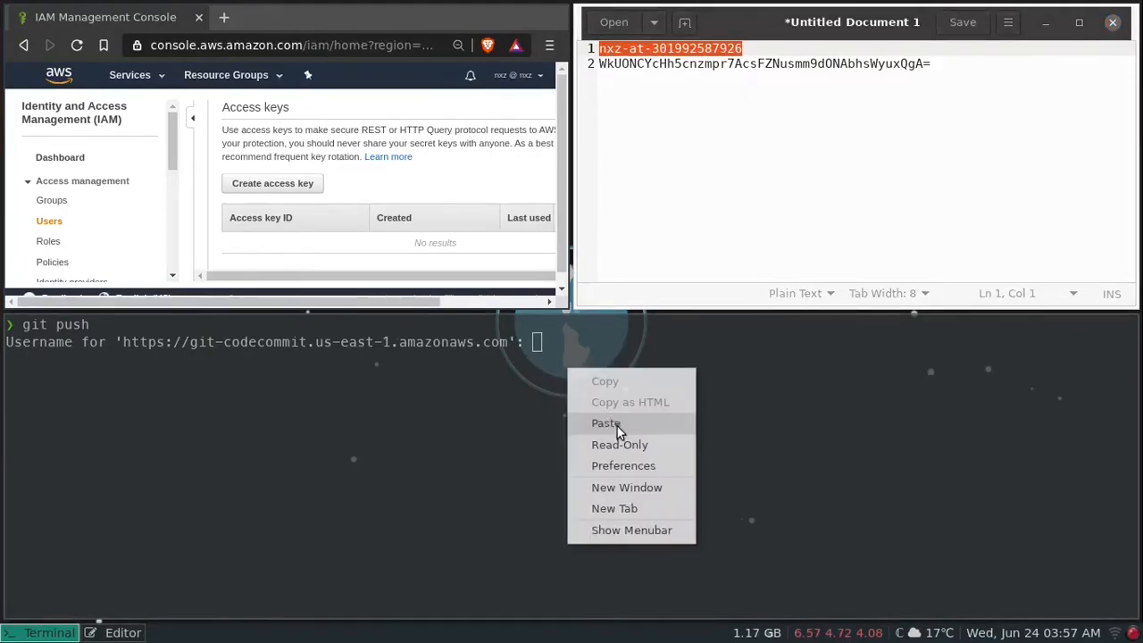
click(620, 424)
key(Return)
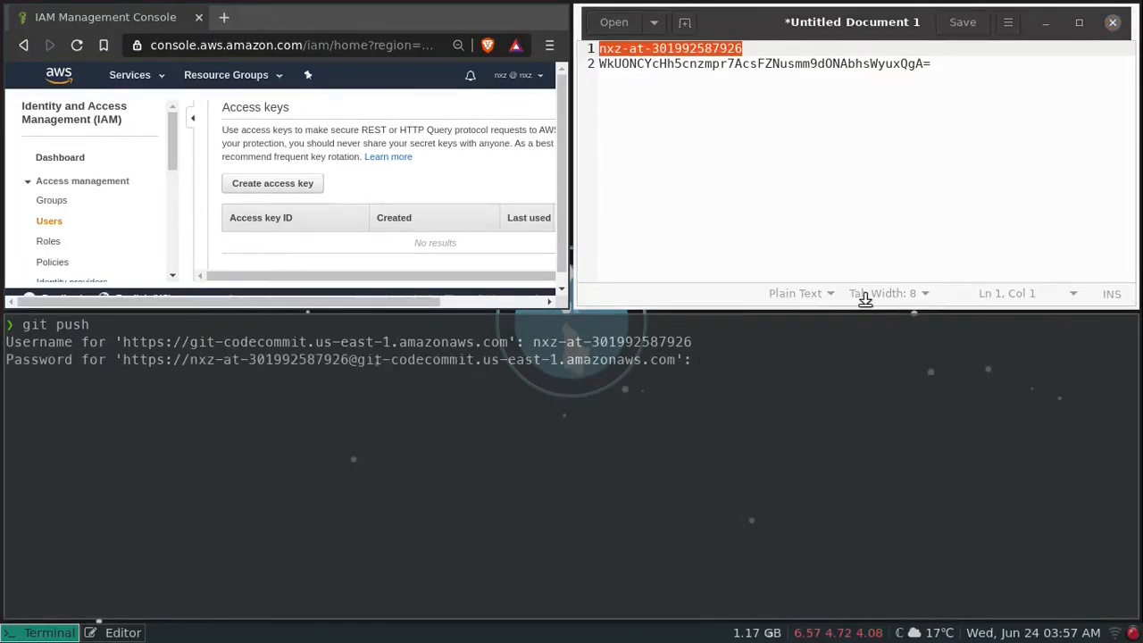
Copy the Git credentials password from the text document and submit it at the password prompt to complete the push
click(936, 65)
click(597, 71)
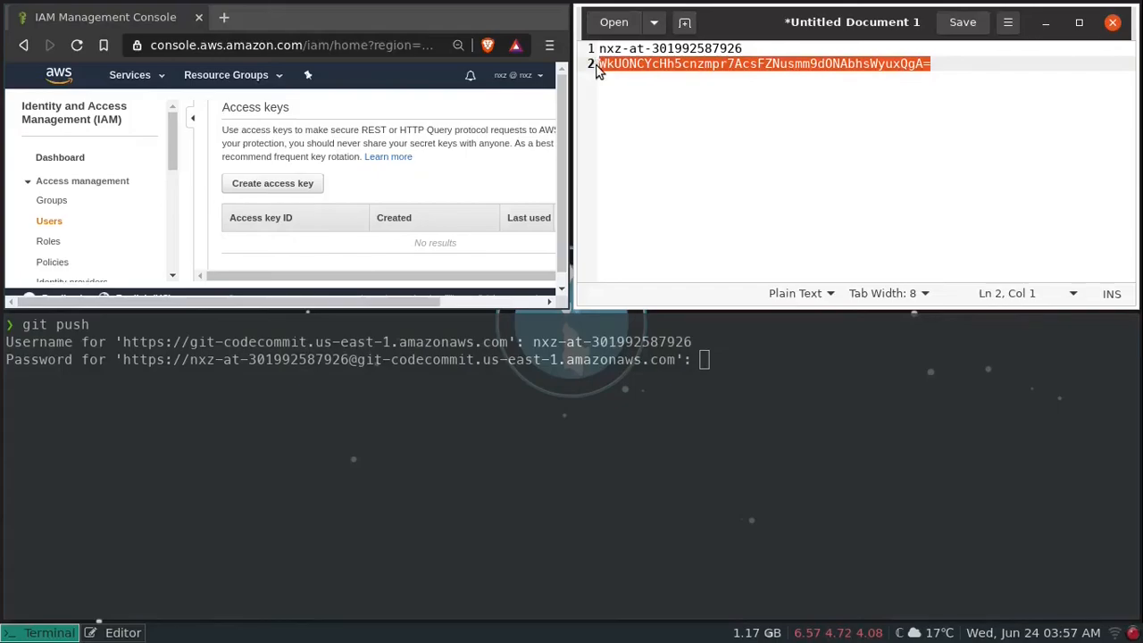
click(765, 365)
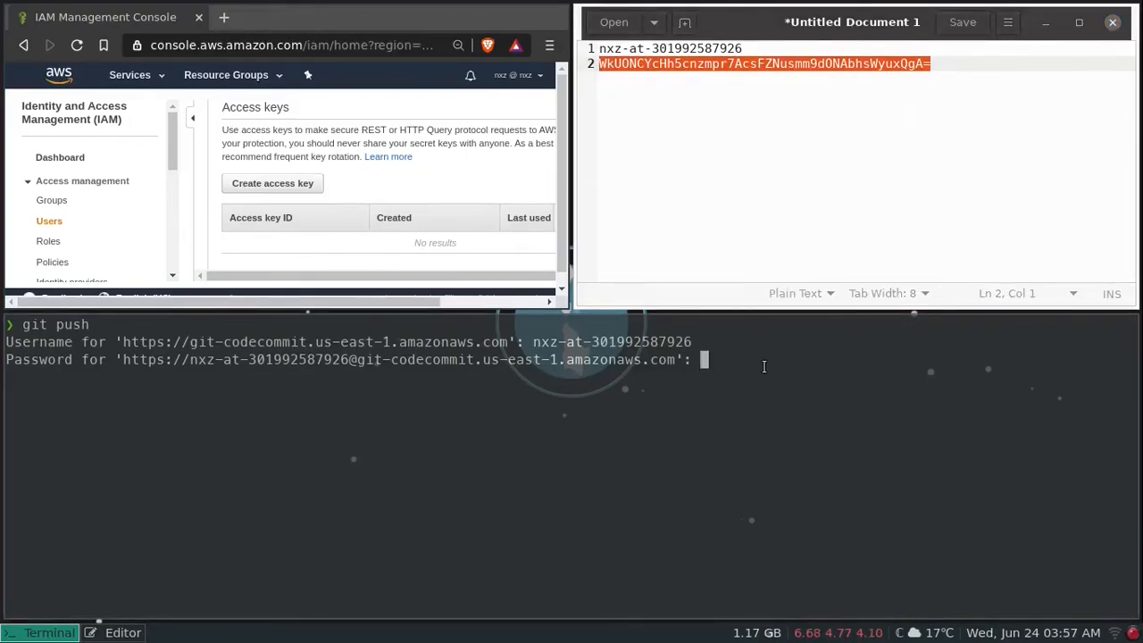
key(Return)
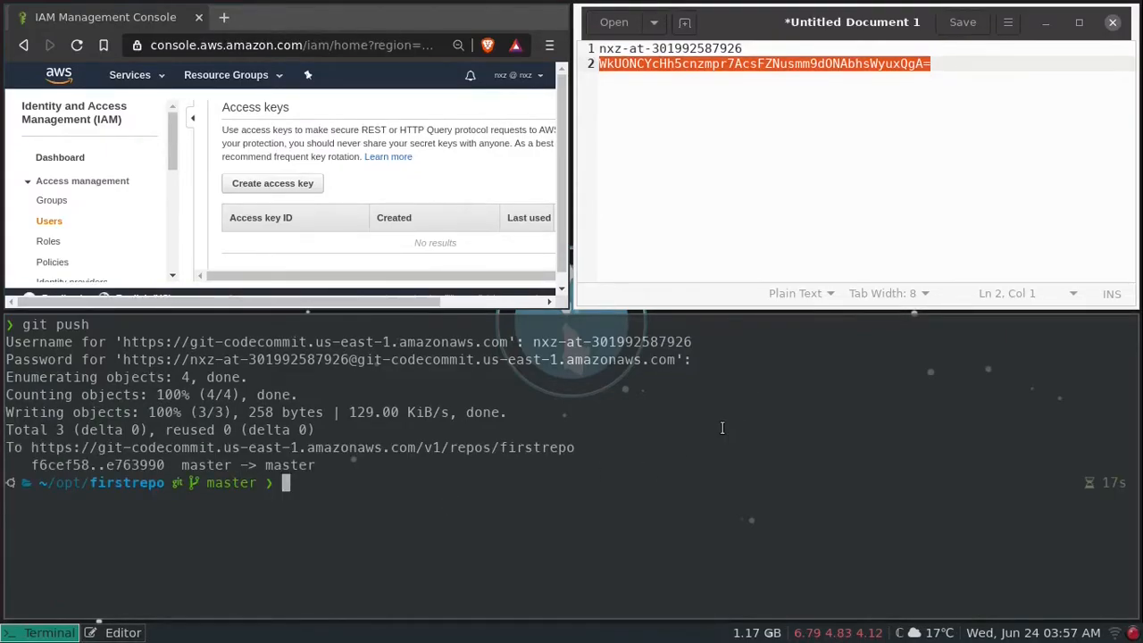
Close the untitled credentials document without saving and move the browser window to its own workspace
click(864, 178)
key(ctrl+w)
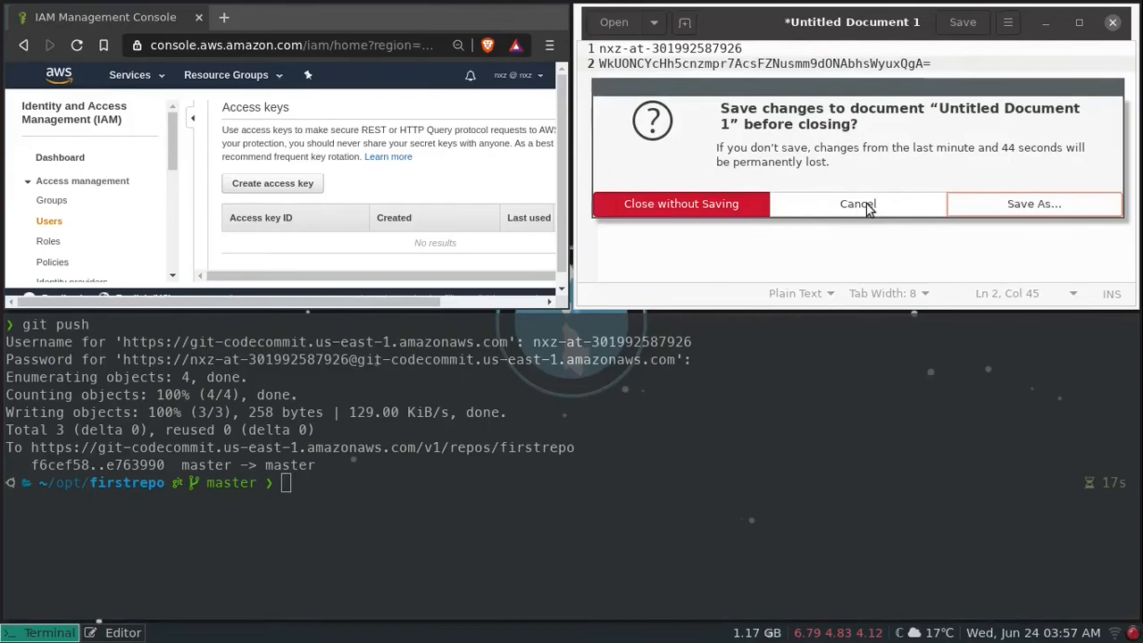
click(736, 206)
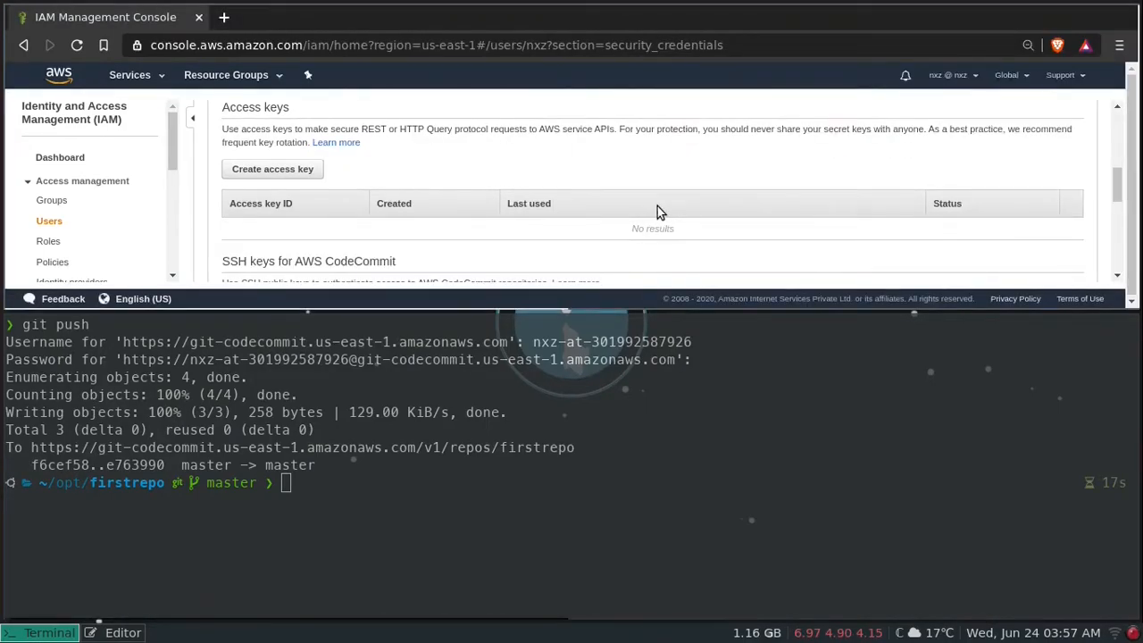
key(super+shift+Right)
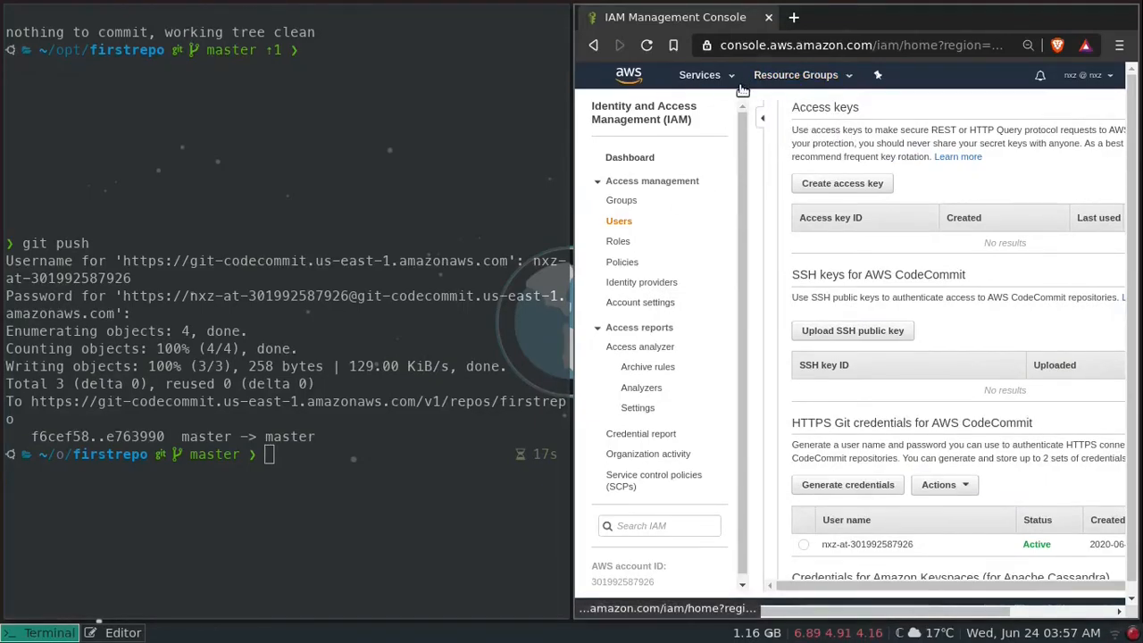
key(super+shift+3)
Open firstrepo in the CodeCommit repositories and view the contents of firstfile
click(147, 72)
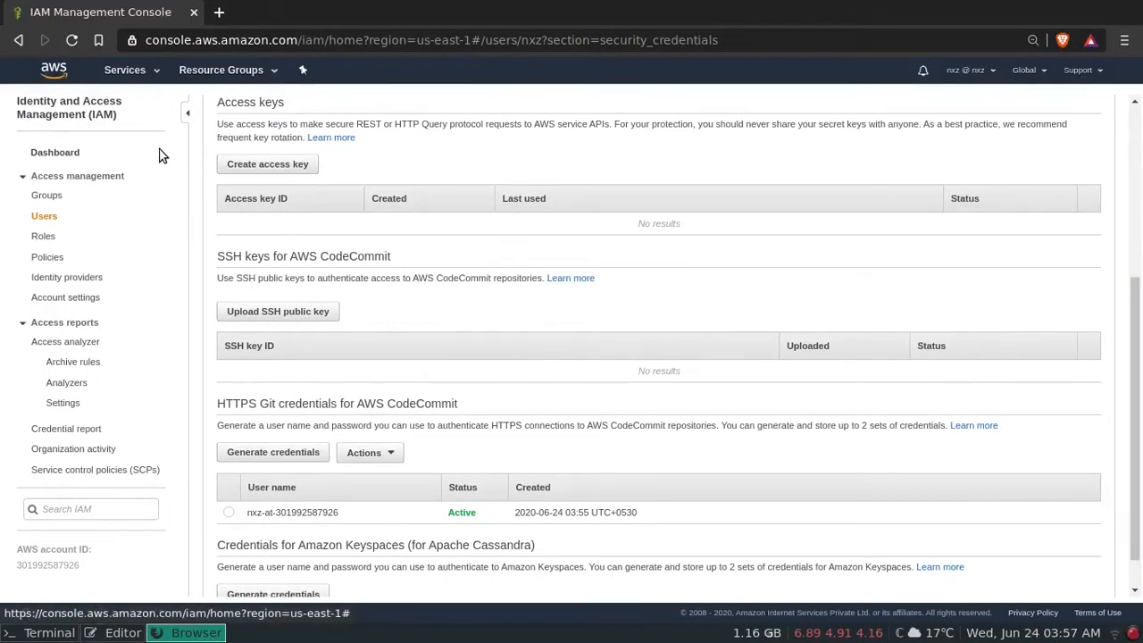
click(59, 156)
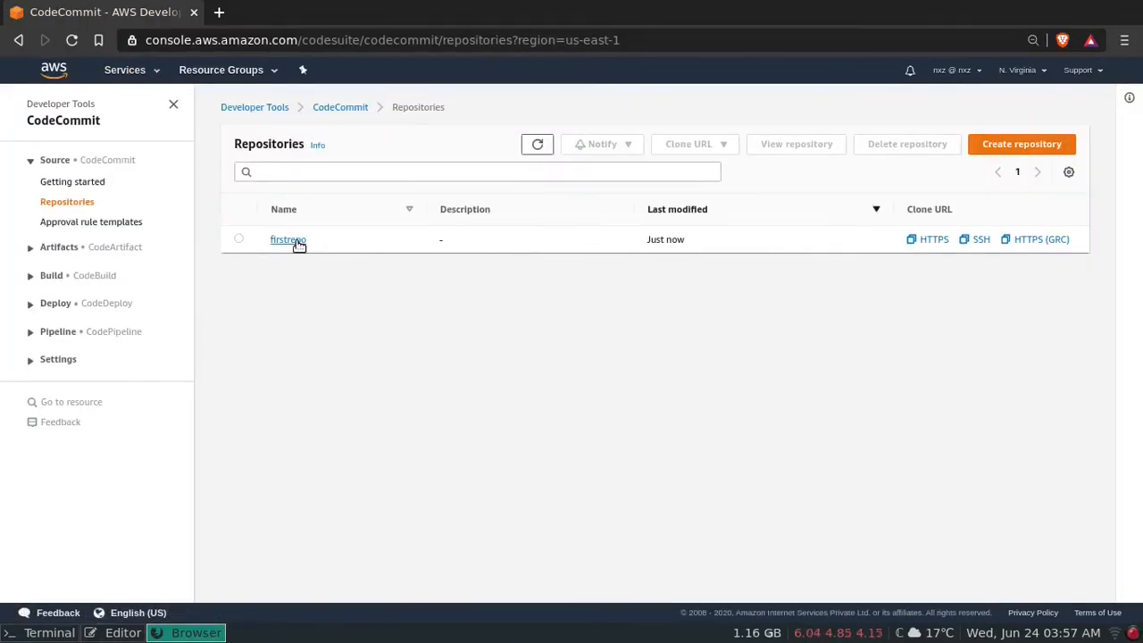
click(298, 243)
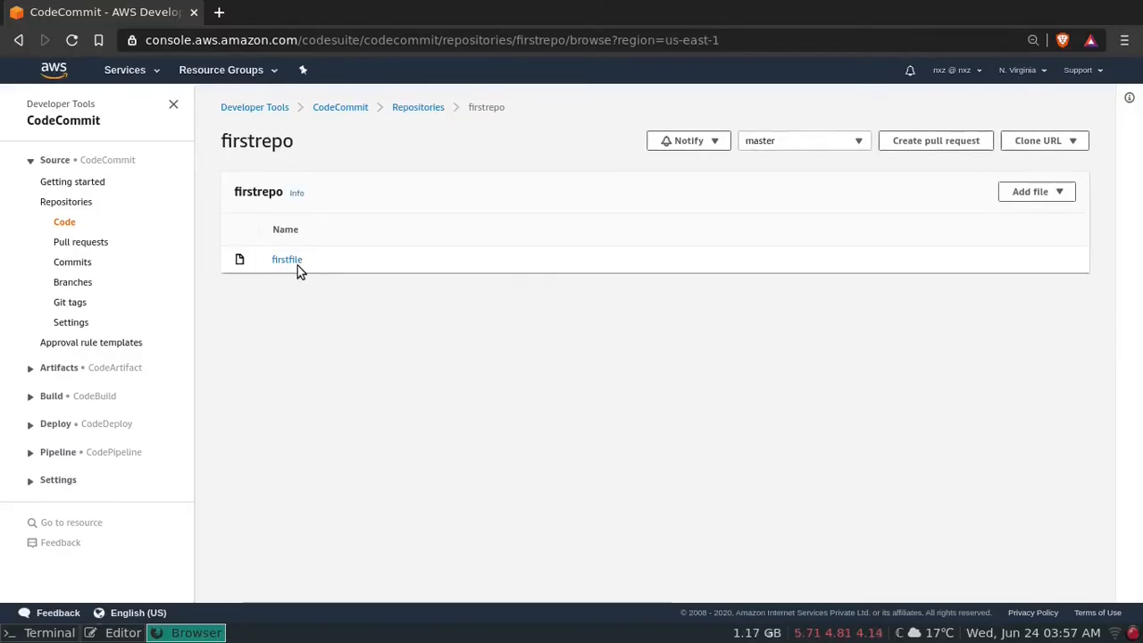
click(297, 265)
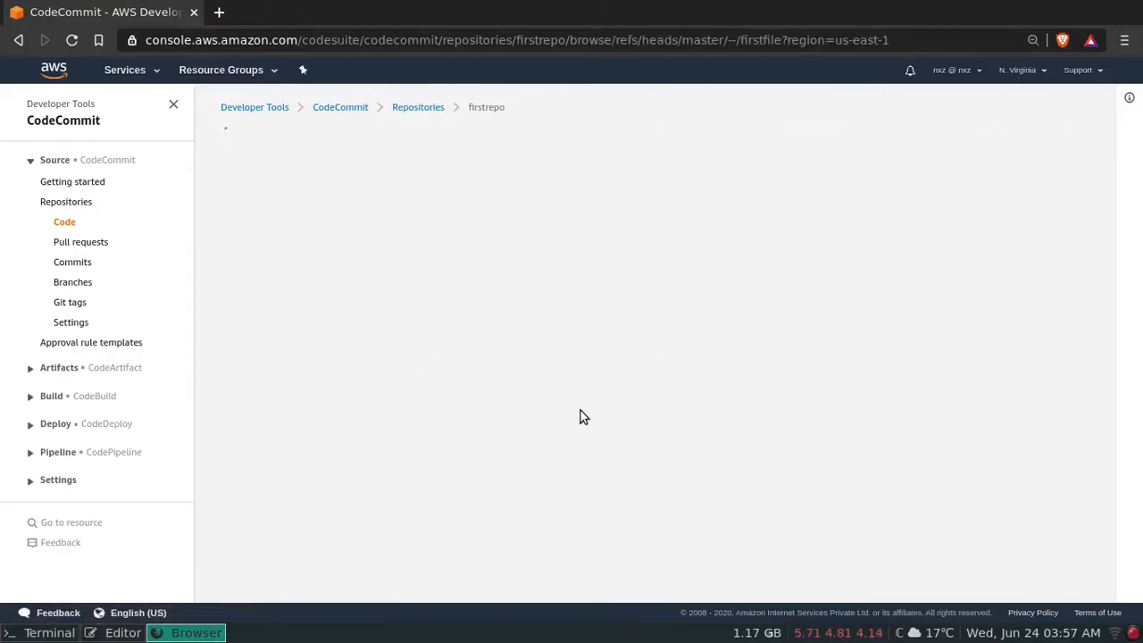
drag(326, 221, 245, 221)
click(399, 288)
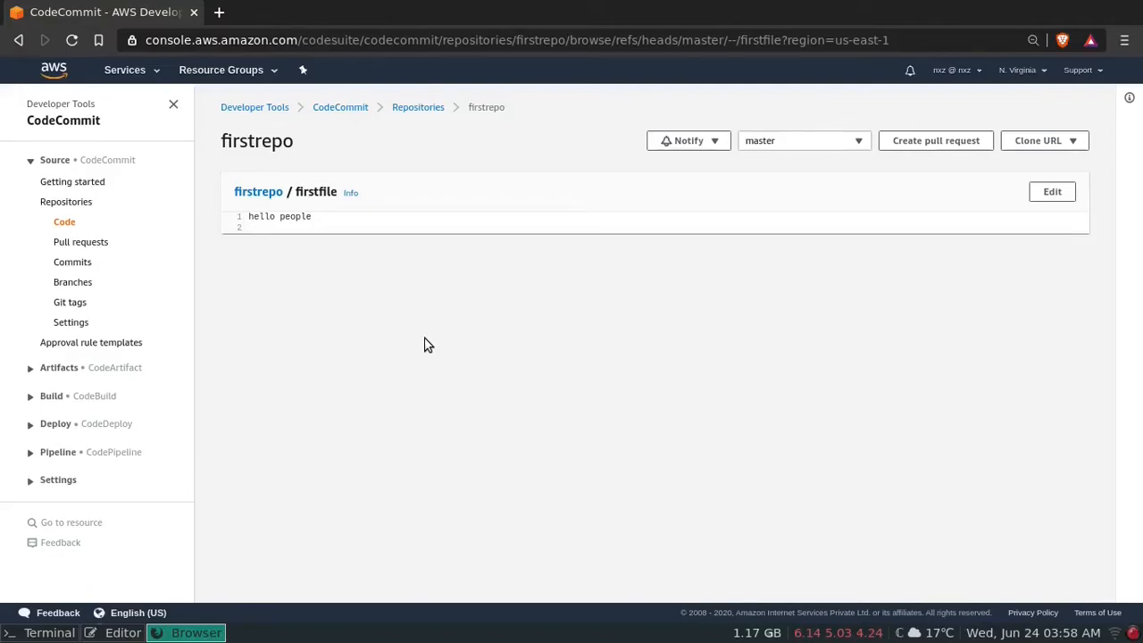
Switch to the terminal, clear it, go up to the parent folder with cd .., and list its contents
key(super+1)
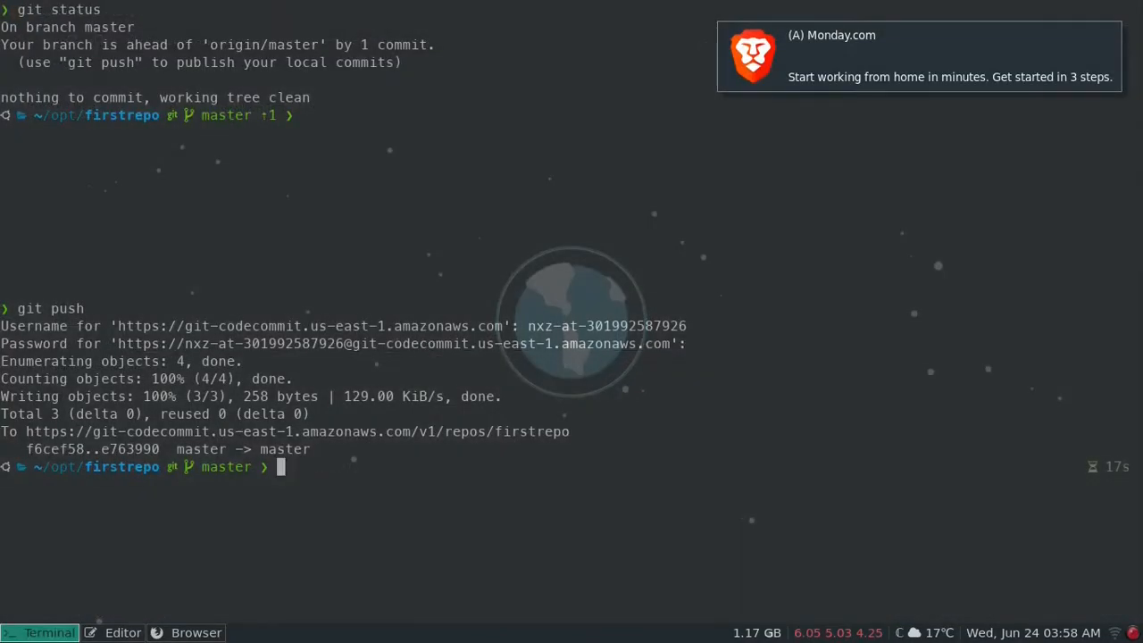
key(ctrl+l)
text(c)
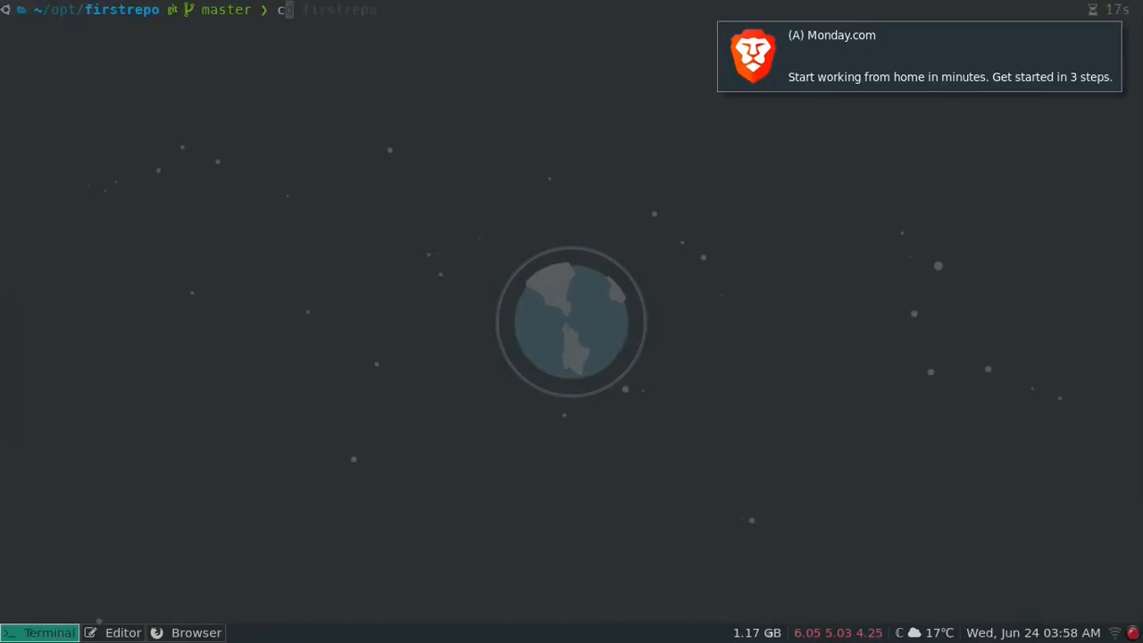
text(d ..)
key(Return)
text(ls)
key(Return)
key(Return)
key(Return)
Delete the local firstrepo folder with rm -rfv, then clear the terminal and list the folder's contents
text(rm -rfv firstrepo)
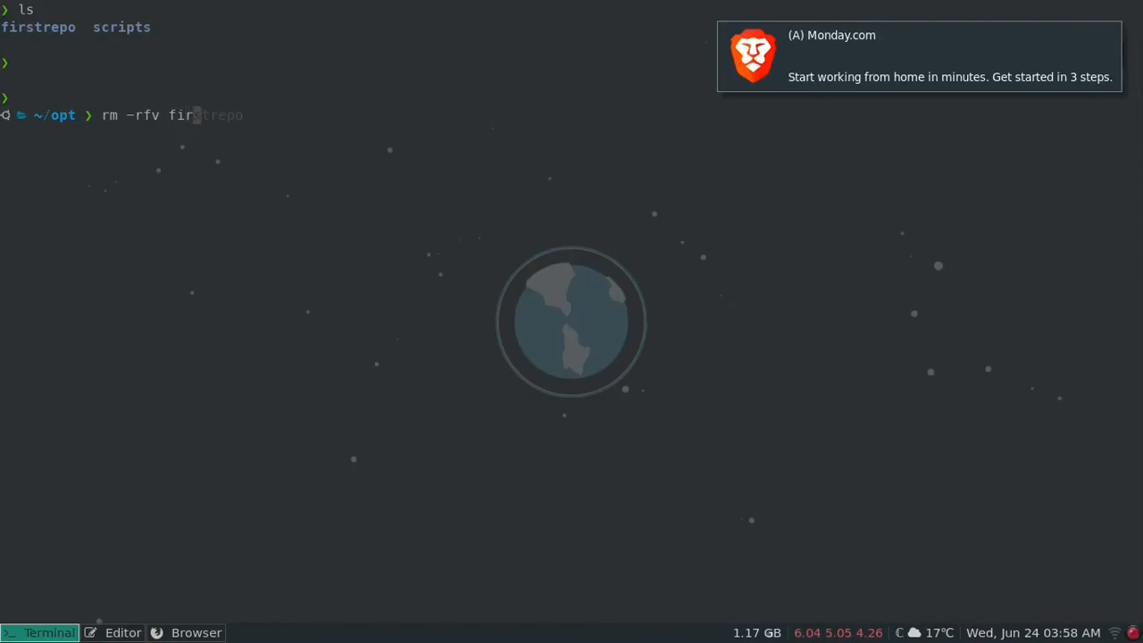
key(Return)
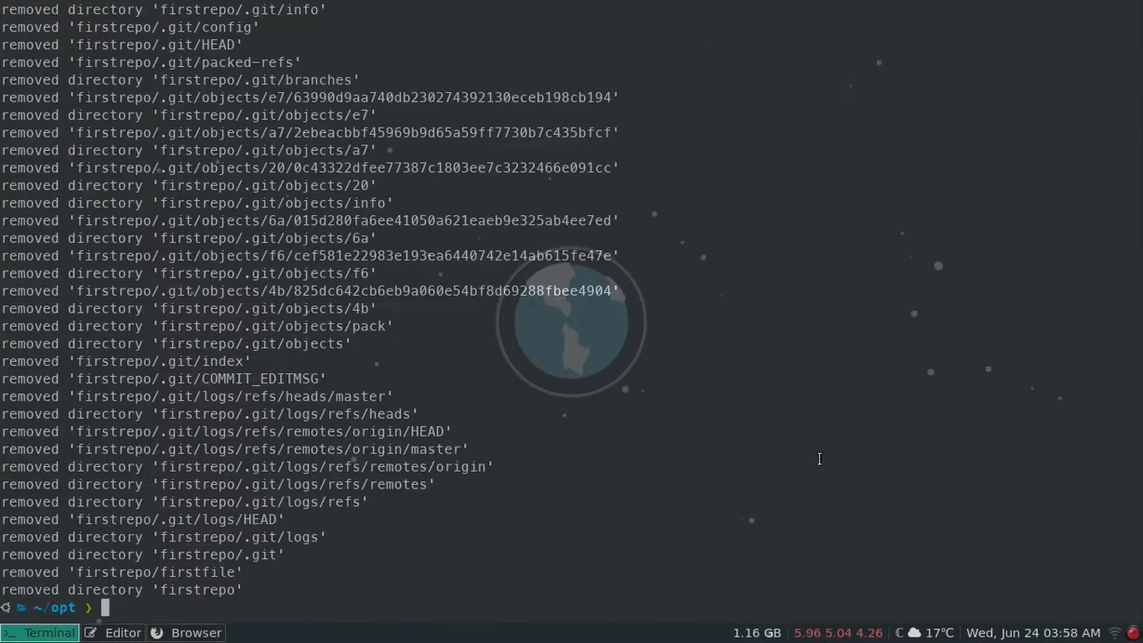
key(ctrl+l)
text(ls)
key(Return)
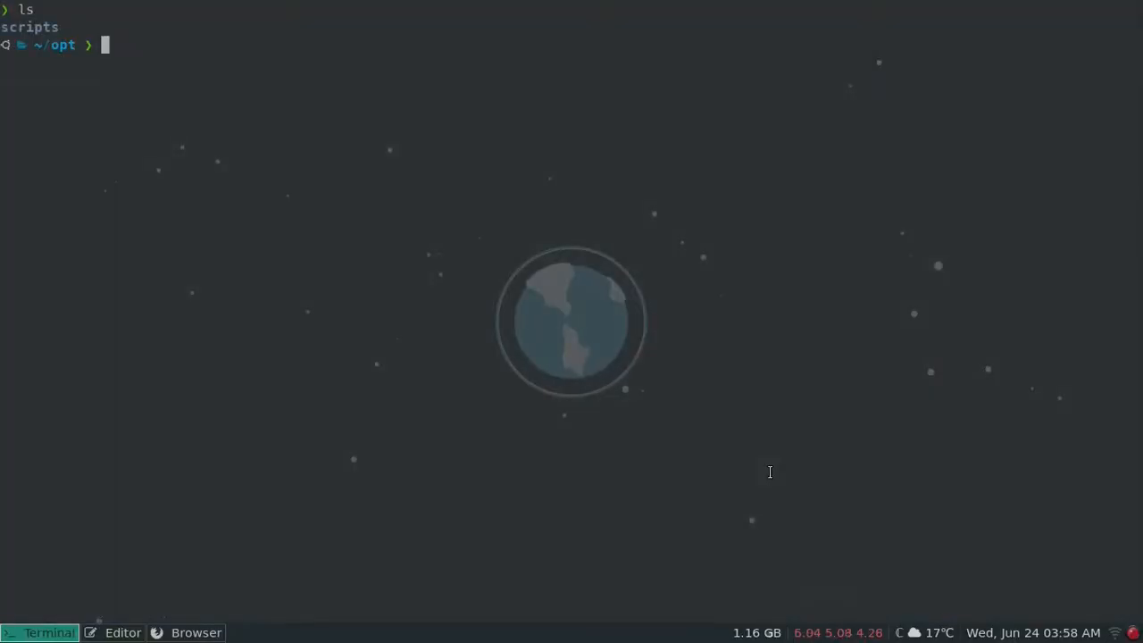
Change to the .ssh folder in the home directory and list its files in a cleared terminal
text(cd)
key(Return)
text(cd .ssh)
key(Return)
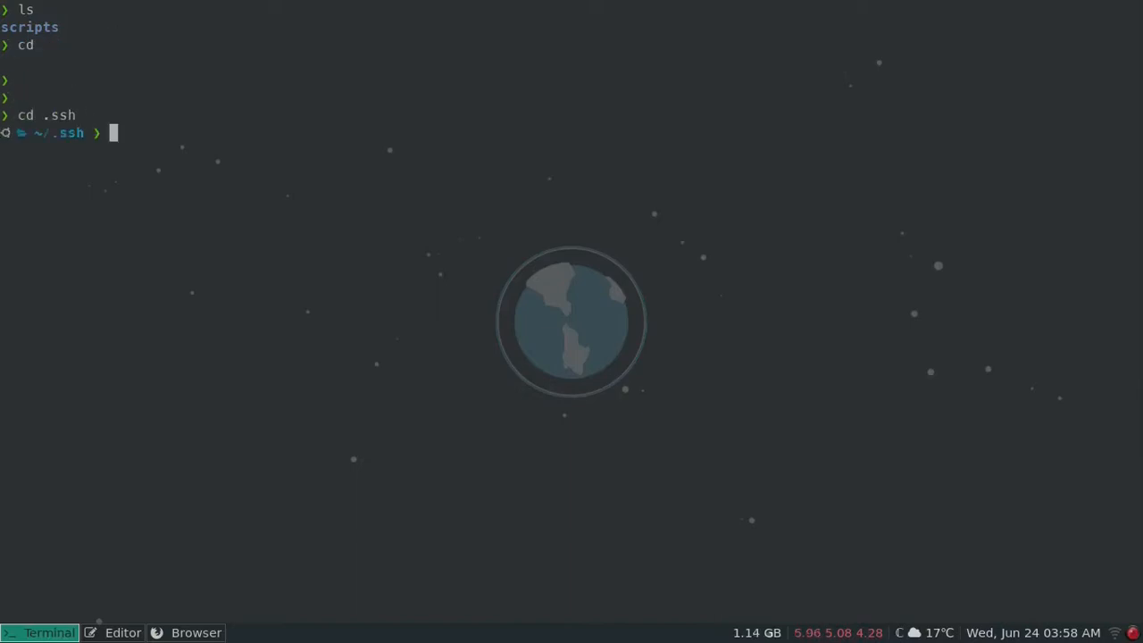
key(ctrl+l)
text(ls)
key(Return)
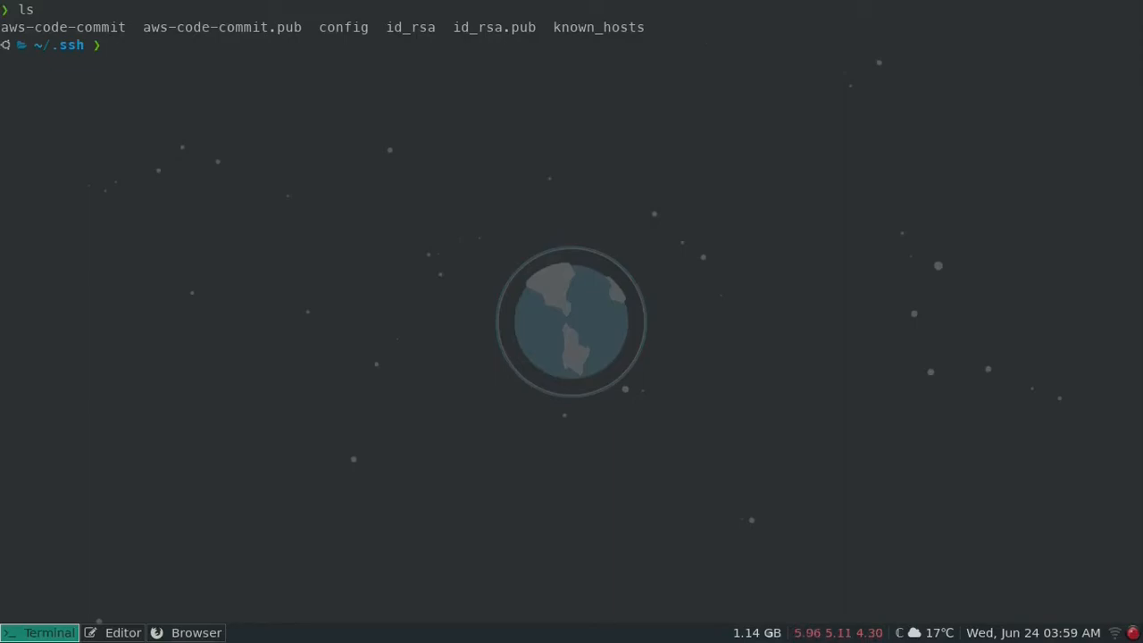
Delete the existing aws-code-commit private key file with rm -rfv and list the .ssh folder again
text(rm -rfv aws-code-commit)
key(Return)
key(ctrl+l)
text(ls)
key(Return)
key(Return)
key(Return)
Delete the existing aws-code-commit.pub file with rm -rfv and list the .ssh folder in a cleared terminal
text(rm -rfv)
key(Tab)
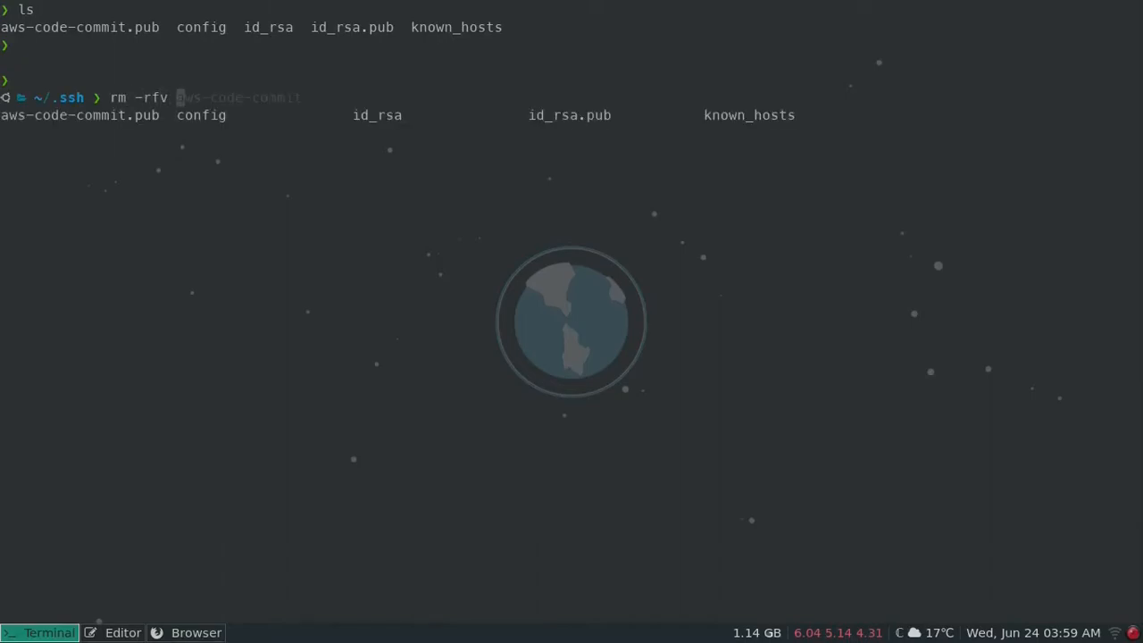
key(Right)
text(.pub)
key(Return)
key(ctrl+l)
text(ls)
key(Return)
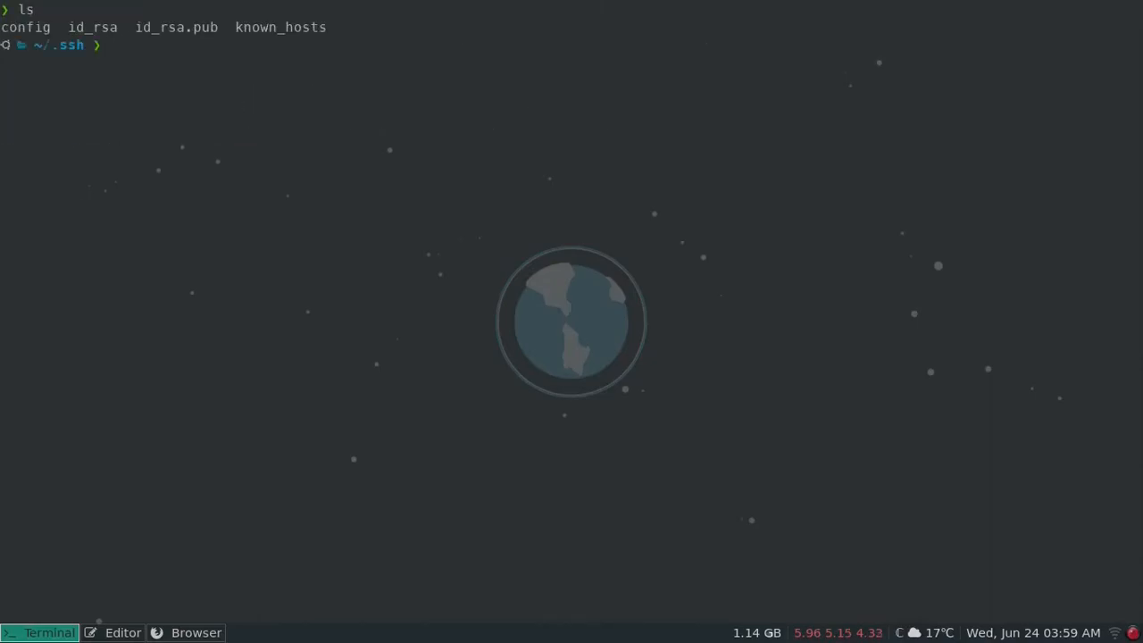
Generate a 2048-bit RSA key pair with ssh-keygen, commented aws-code-commit and saved as aws-code-commit with an empty passphrase
text(ssh-keygen -t rsa -b 201)
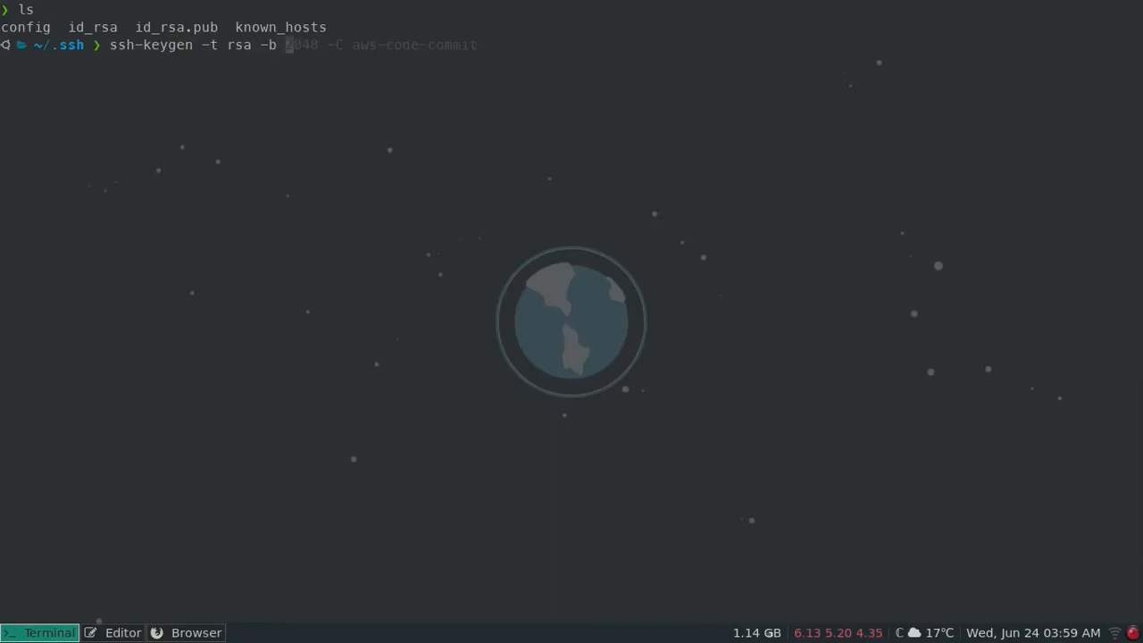
key(BackSpace)
text(48 -C aws-code-commit)
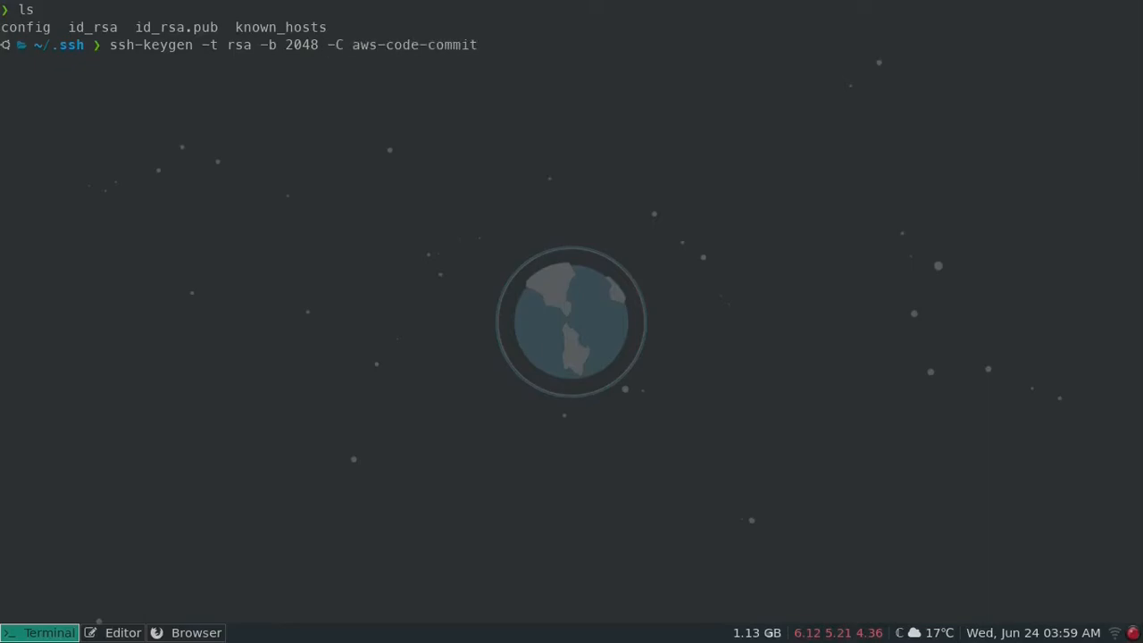
key(Return)
text(aws-code-commit)
key(Return)
key(Return)
key(Return)
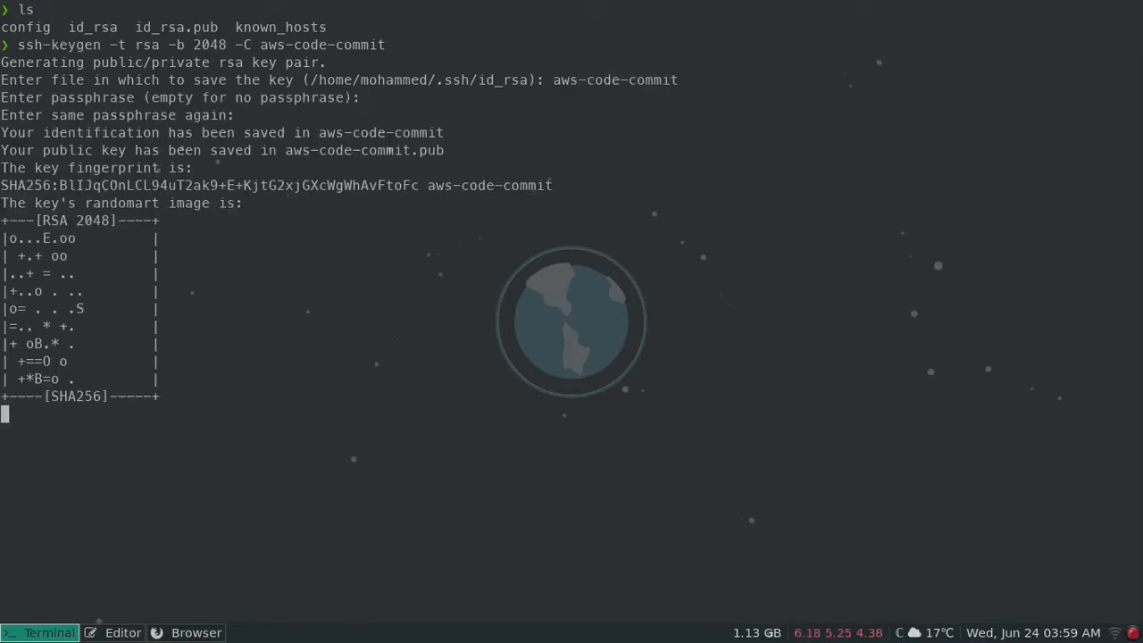
List the .ssh folder in a cleared terminal and examine the new private and public key file names
key(ctrl+l)
text(ls)
key(Return)
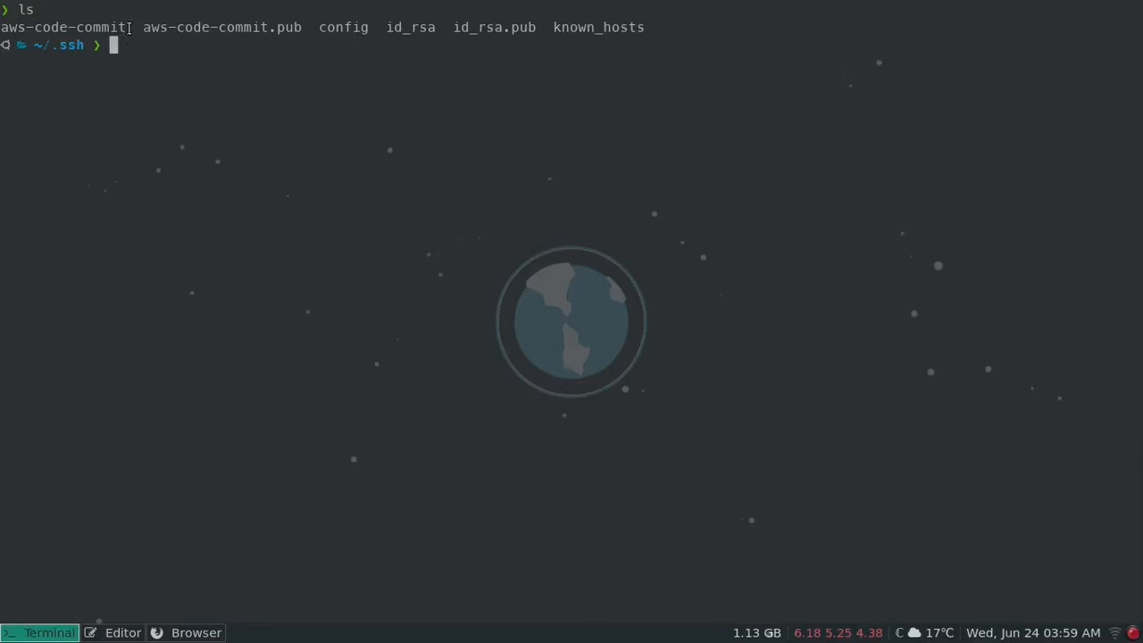
drag(127, 27, 6, 29)
drag(303, 28, 144, 27)
click(198, 30)
drag(303, 28, 128, 27)
Print aws-code-commit.pub with cat and copy the complete public key text
text(ca)
text(r )
text(t a)
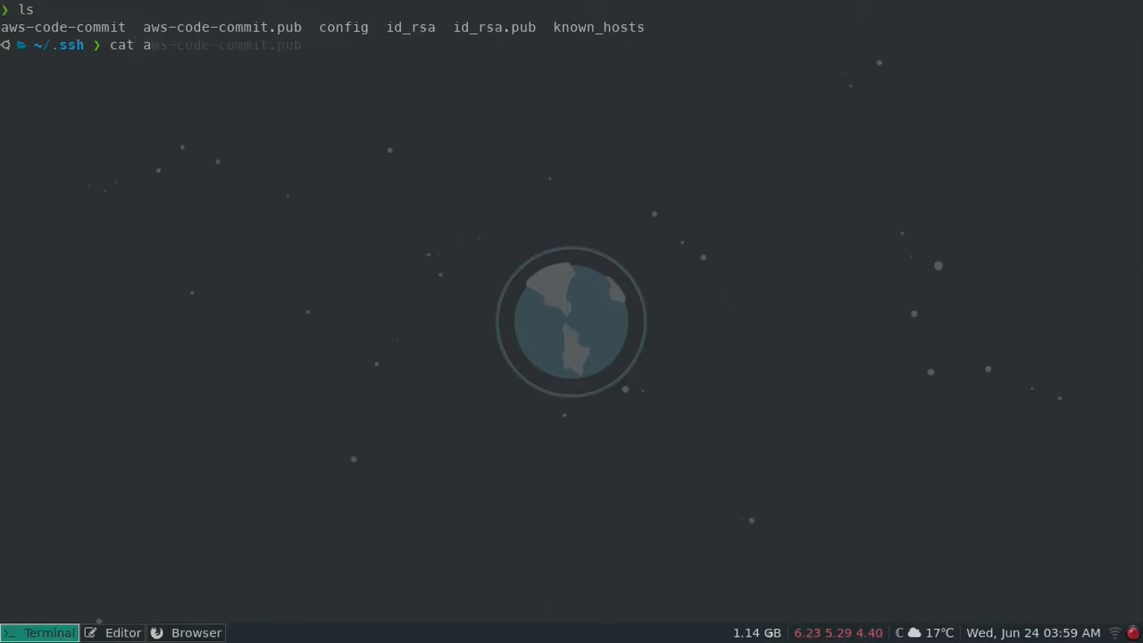
key(Right)
key(Return)
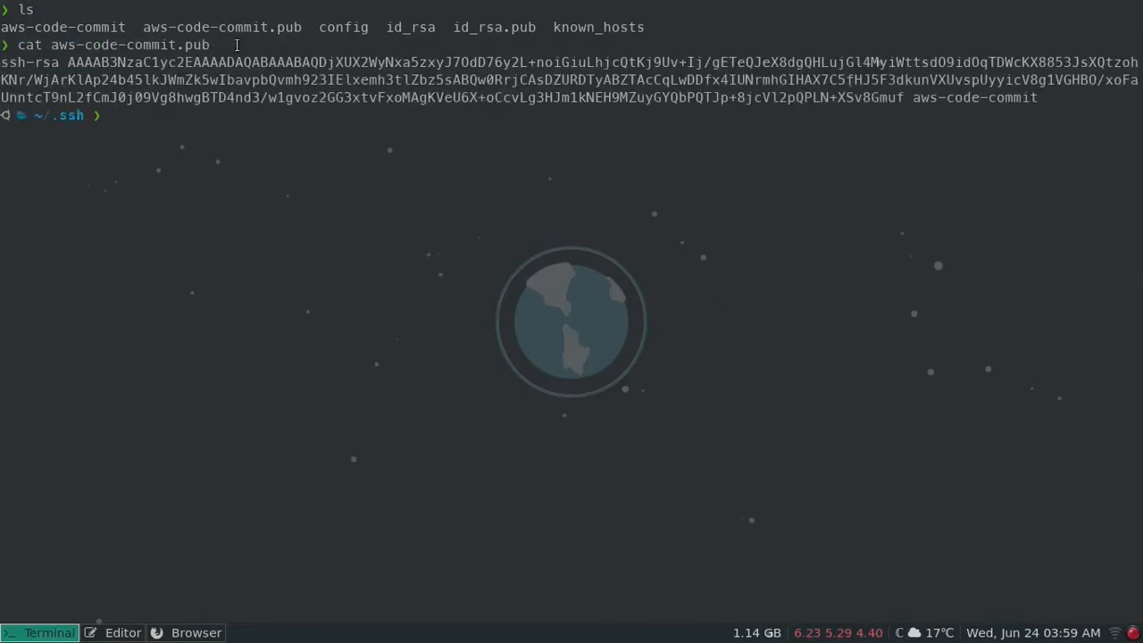
drag(1039, 98, 1, 66)
right_click(3, 66)
click(56, 80)
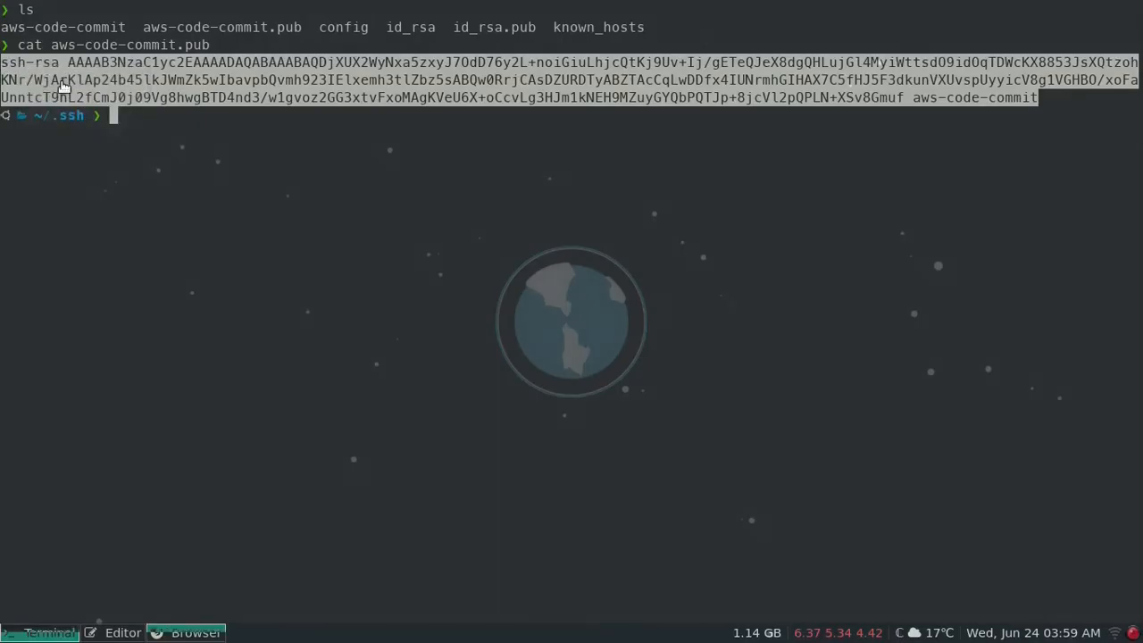
Switch to the browser and open the security credentials of the IAM user in the IAM console
key(super+3)
click(150, 71)
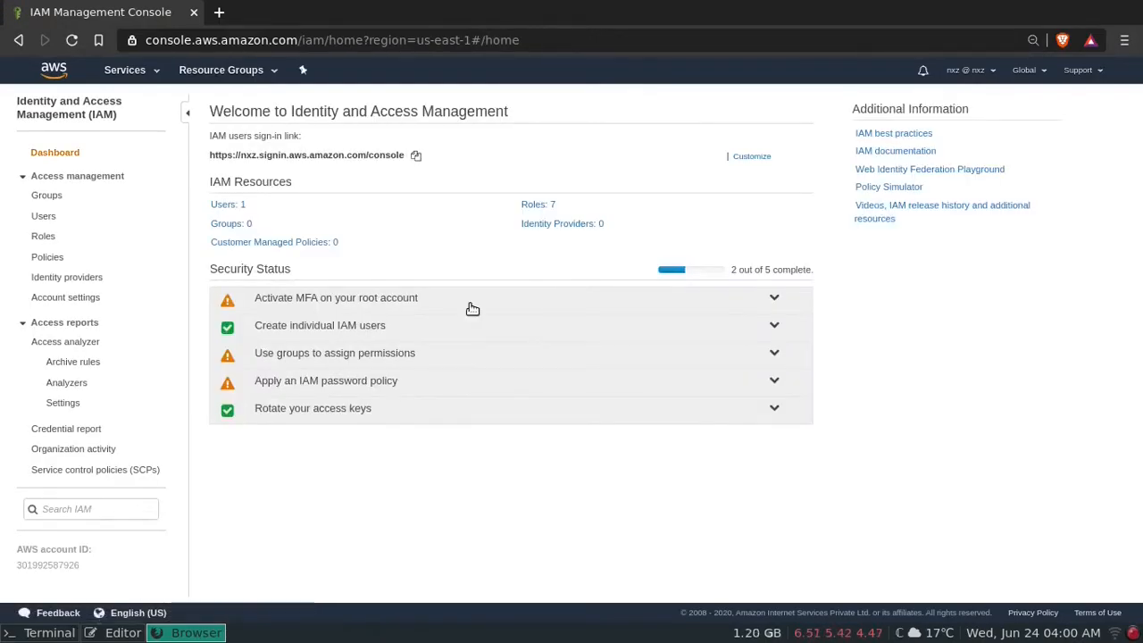
click(227, 206)
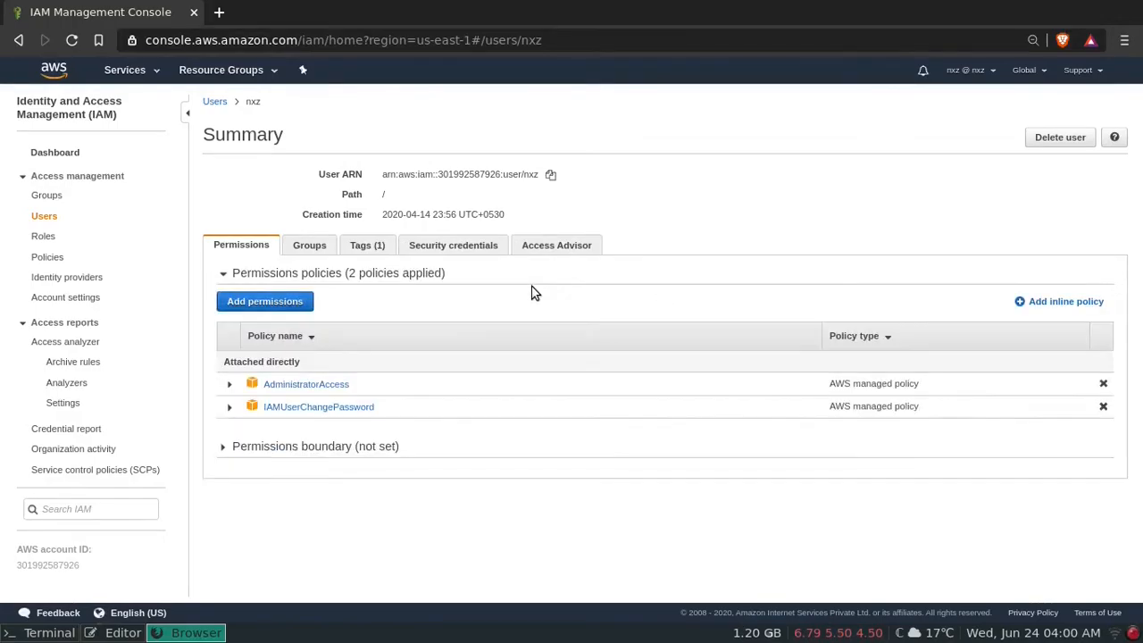
click(466, 251)
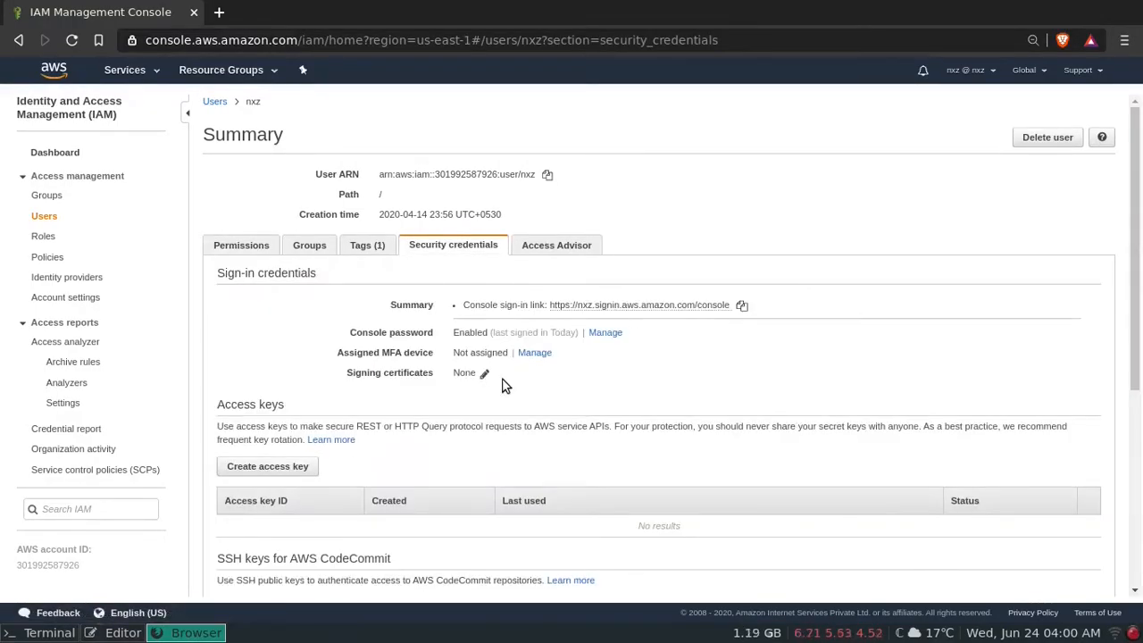
Upload the copied public key as an SSH key for AWS CodeCommit in the IAM user's security credentials
scroll(503, 385, down, 4)
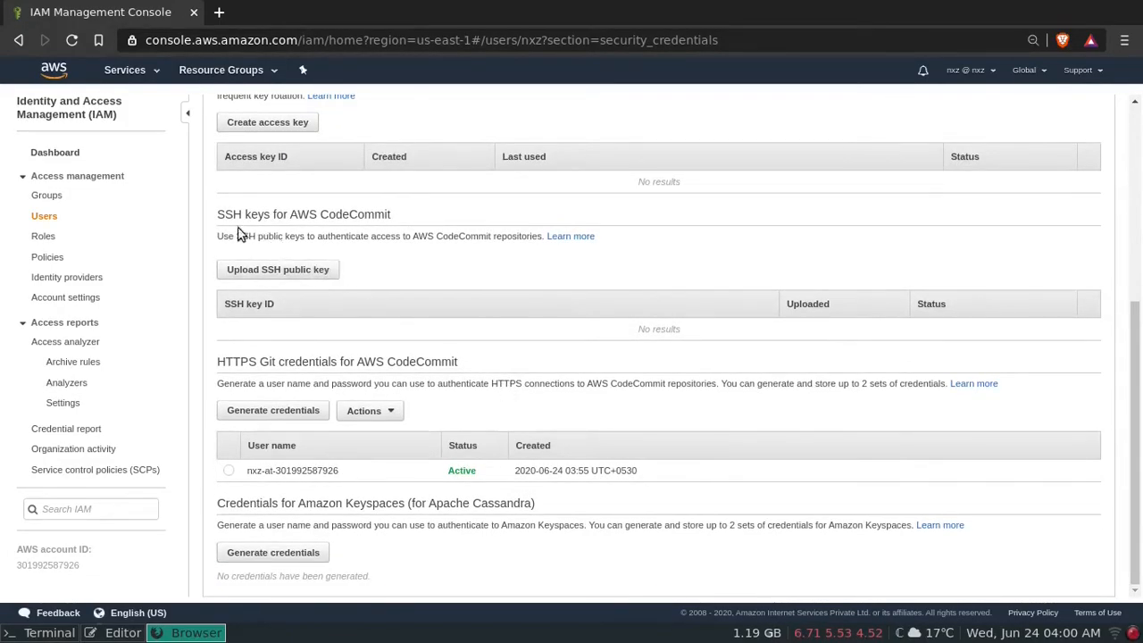
drag(224, 214, 366, 217)
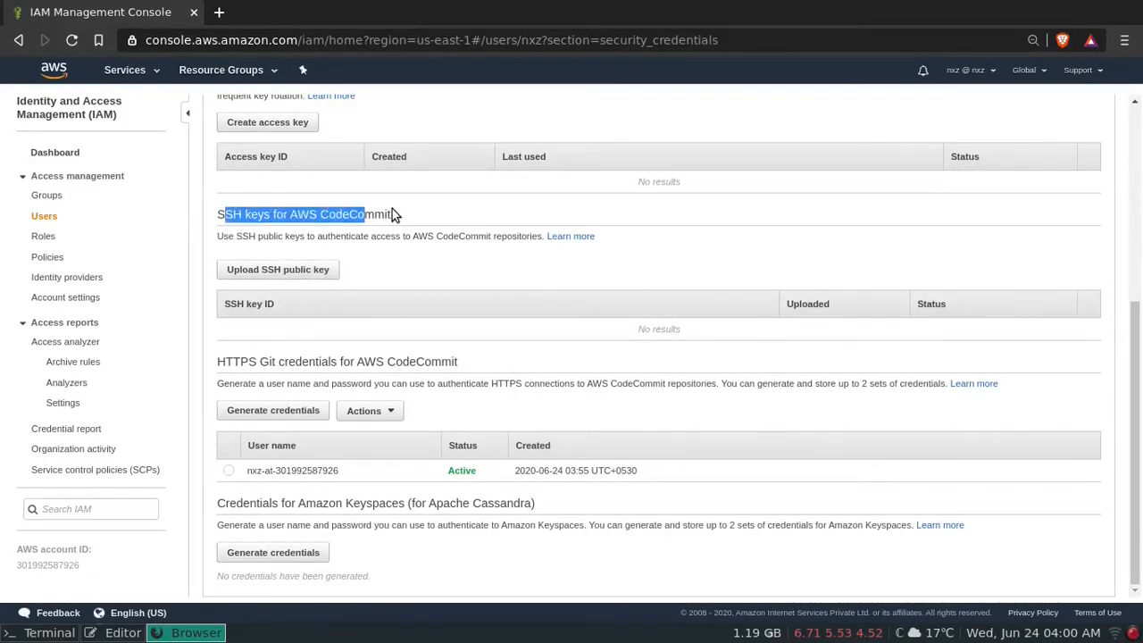
click(391, 214)
click(303, 269)
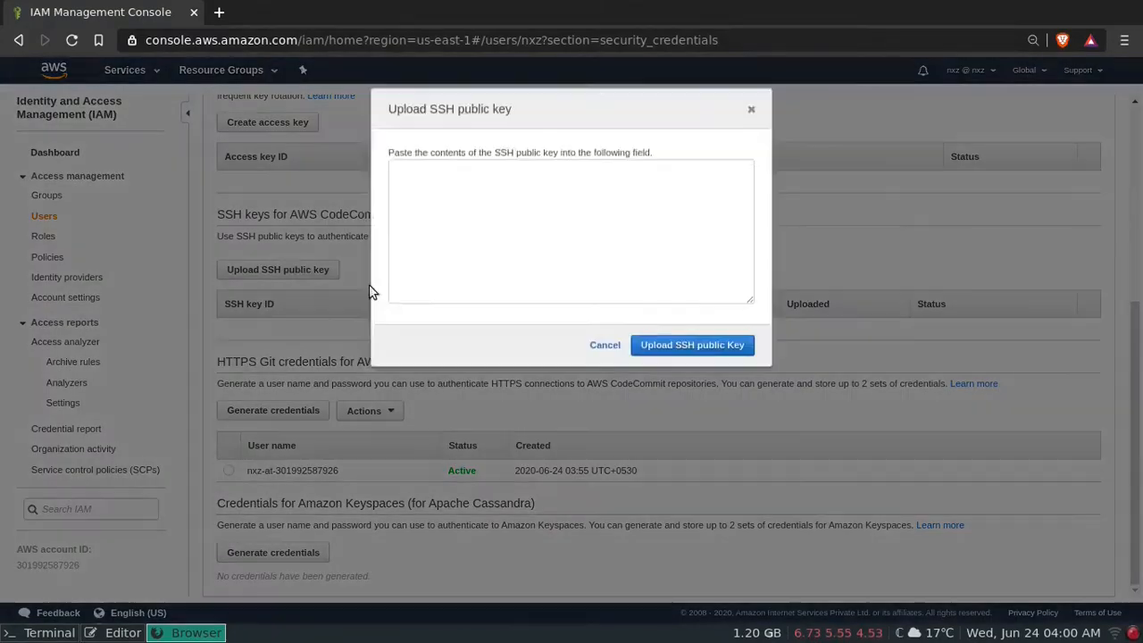
right_click(462, 224)
click(510, 328)
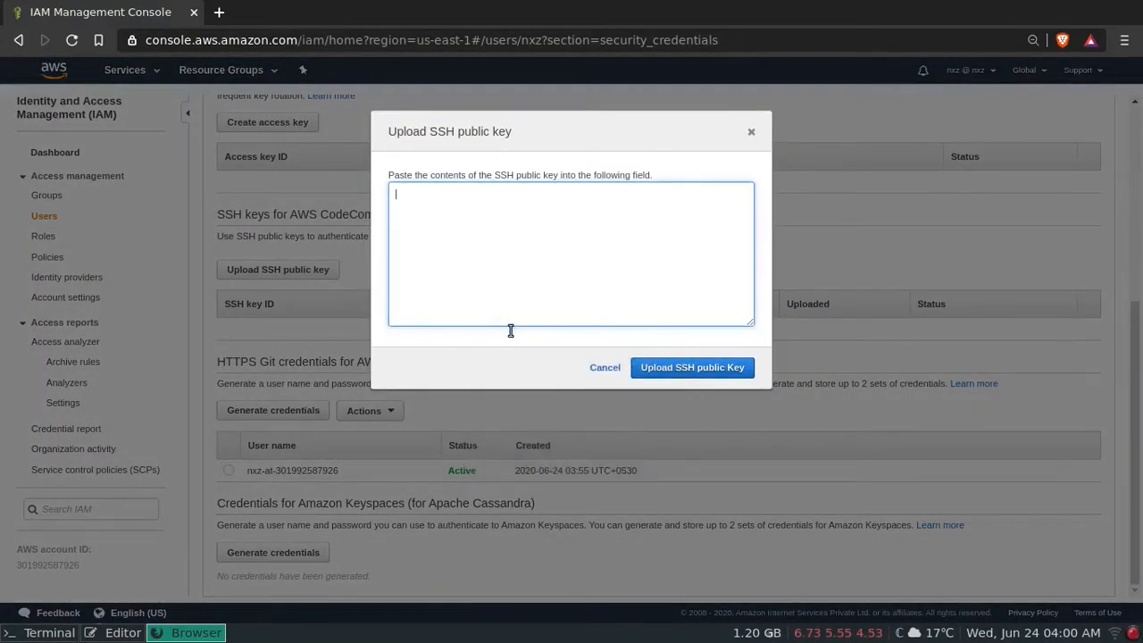
click(666, 374)
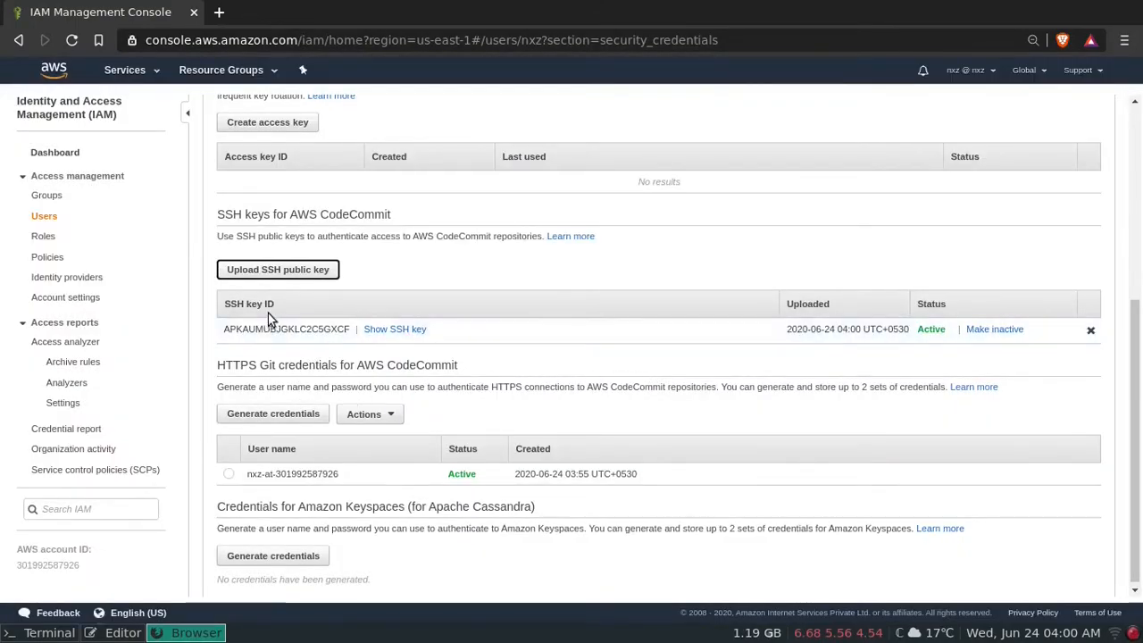
Copy the SSH key ID of the newly uploaded CodeCommit key
drag(288, 308, 225, 305)
click(287, 308)
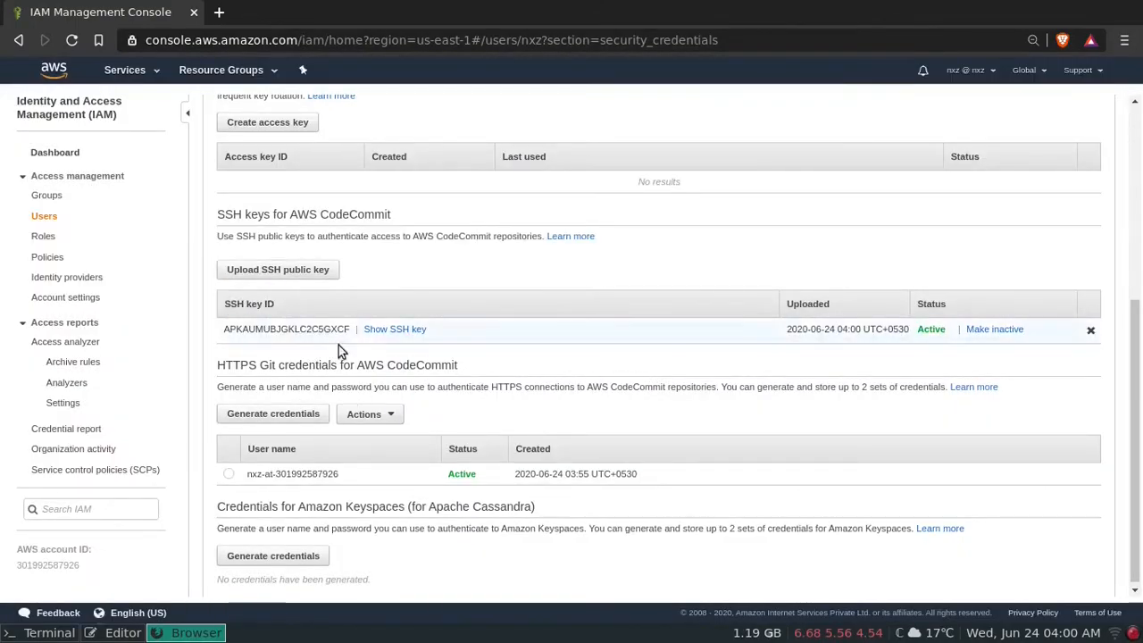
drag(350, 332, 223, 333)
right_click(240, 341)
click(240, 342)
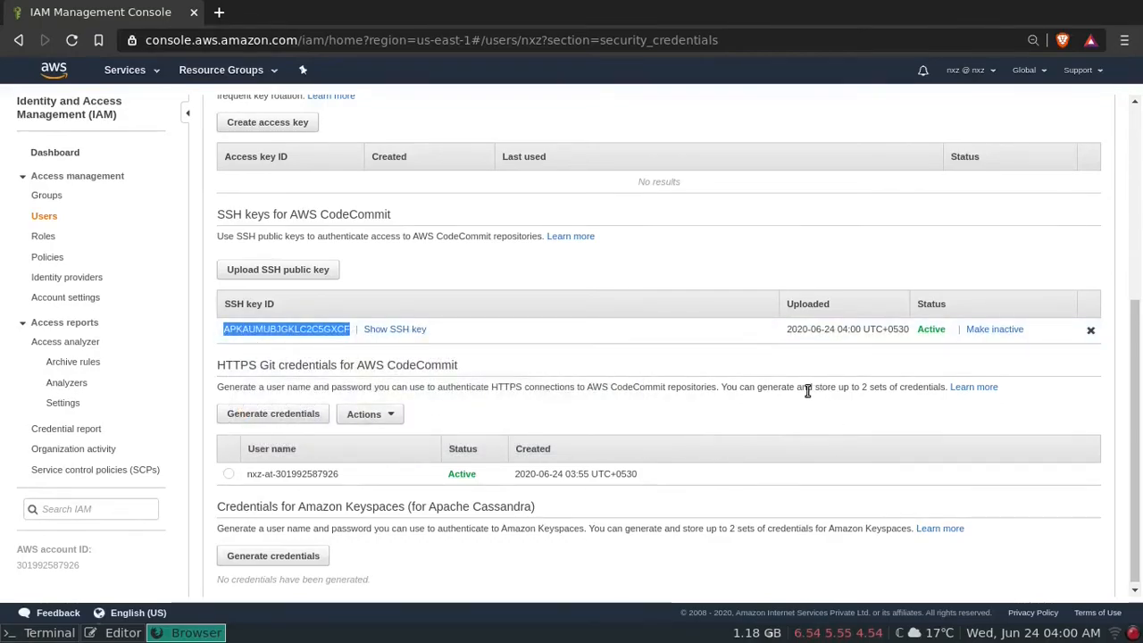
Switch to the terminal, list the .ssh folder with ls, and examine the key pair files and the config file
key(super+1)
key(ctrl+l)
text(ls)
key(Return)
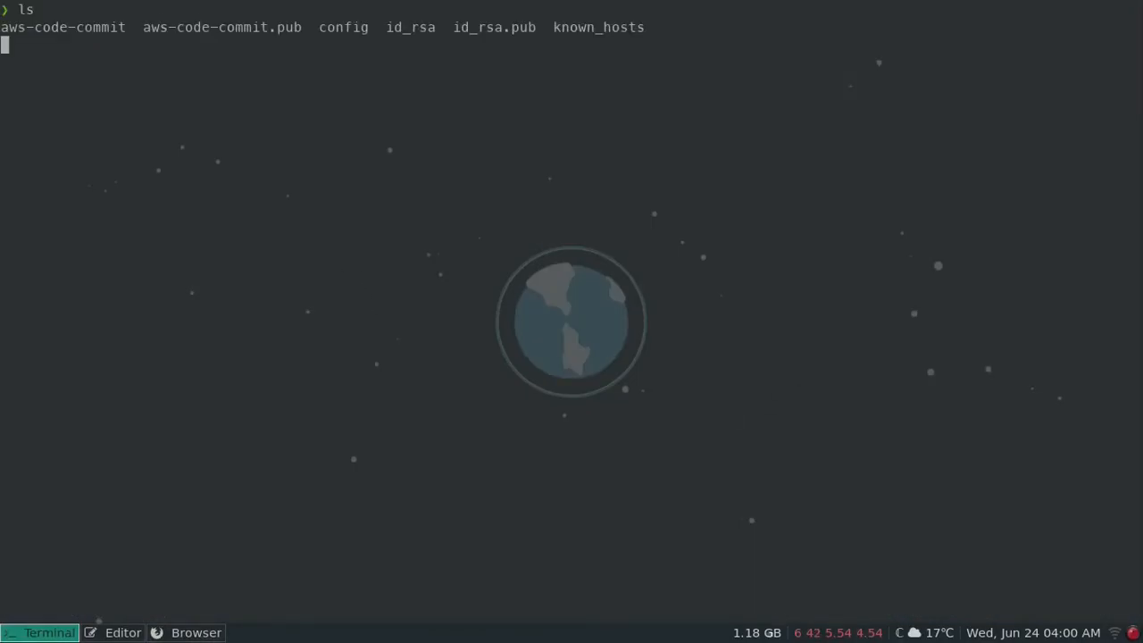
drag(386, 28, 433, 28)
drag(547, 31, 462, 38)
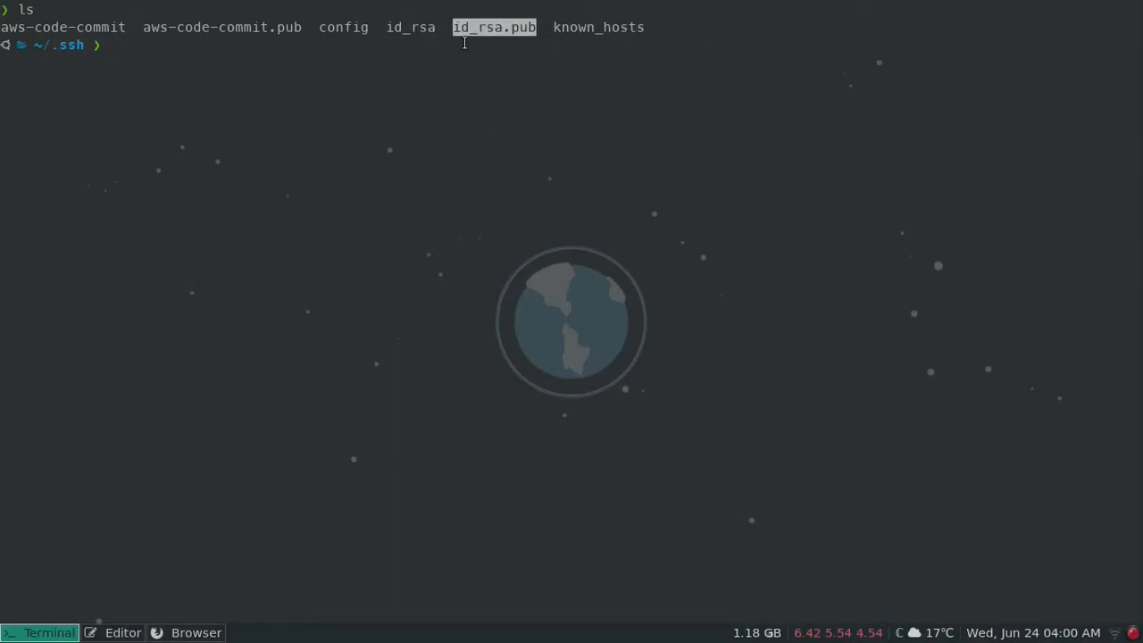
click(464, 41)
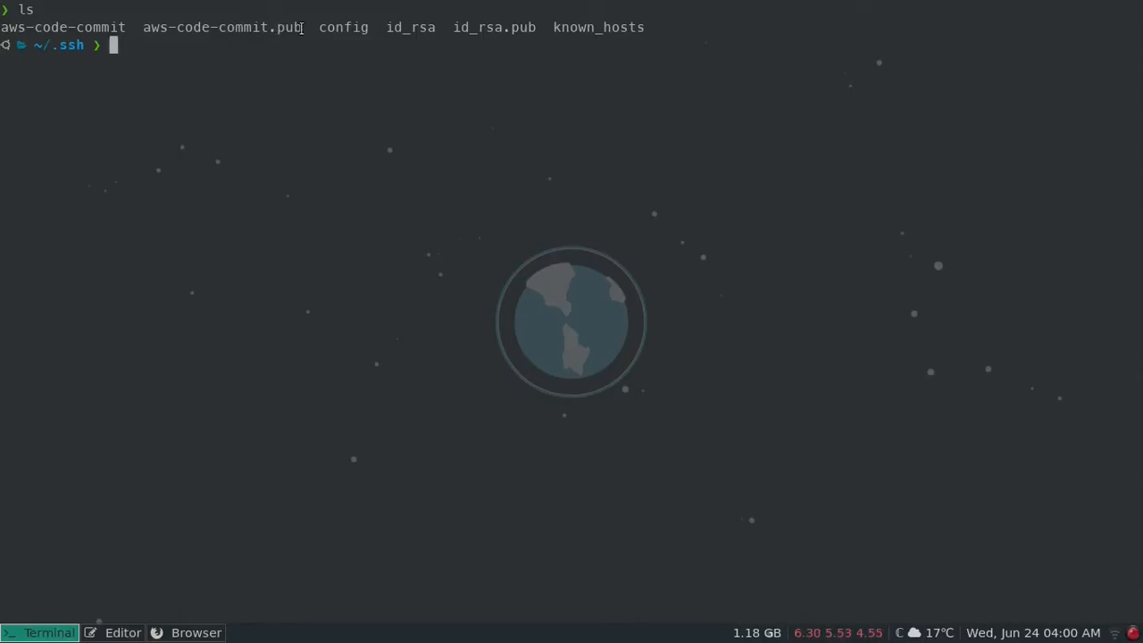
drag(303, 28, 145, 26)
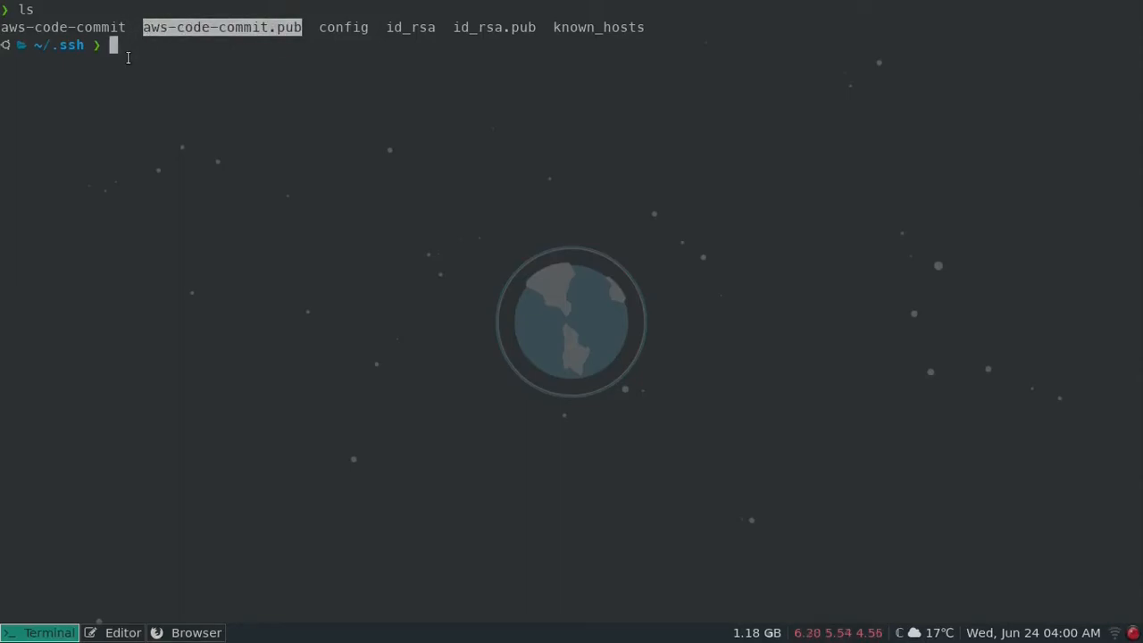
click(128, 57)
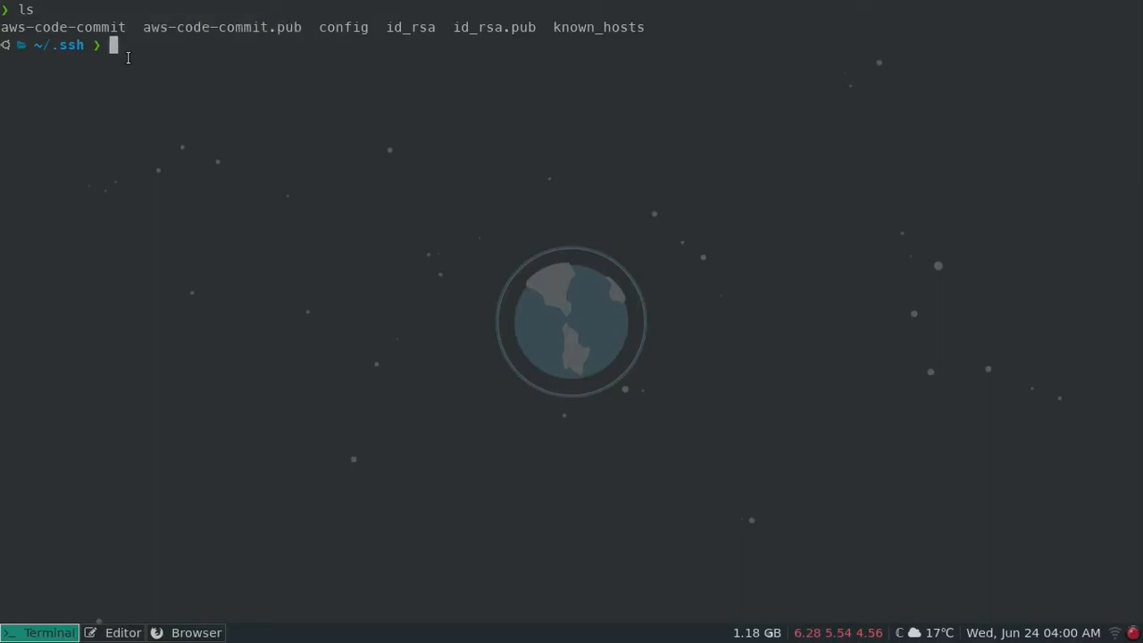
drag(371, 25, 320, 27)
click(337, 75)
Open the SSH config file in vi and start inserting text on the empty last line below the existing host entry
text(vi config)
key(Return)
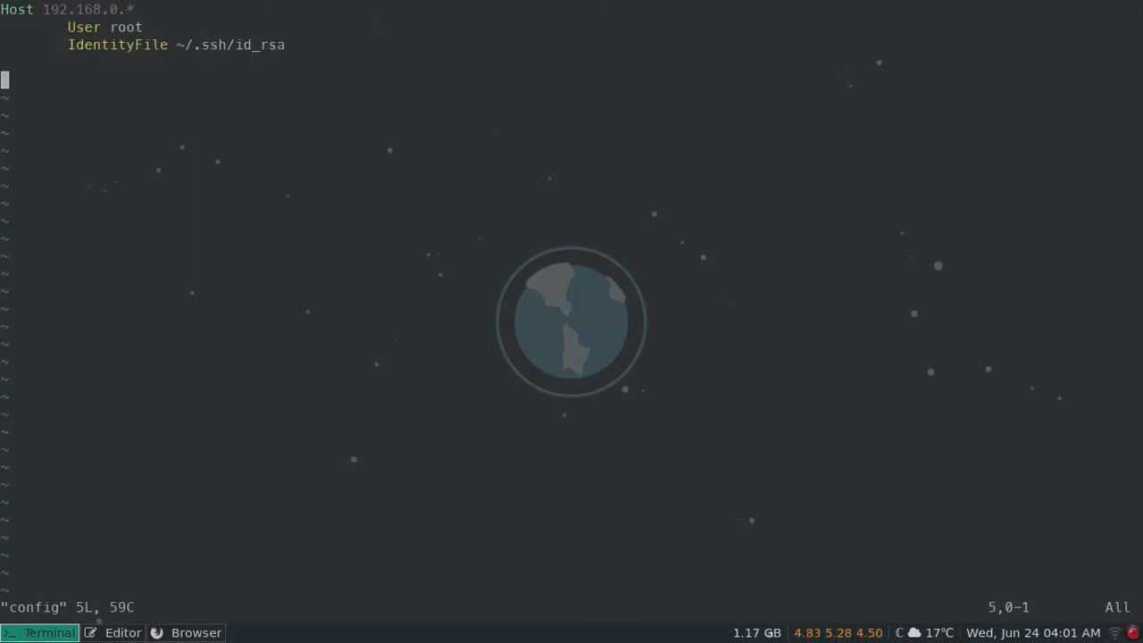
key(g)
key(g)
key(o)
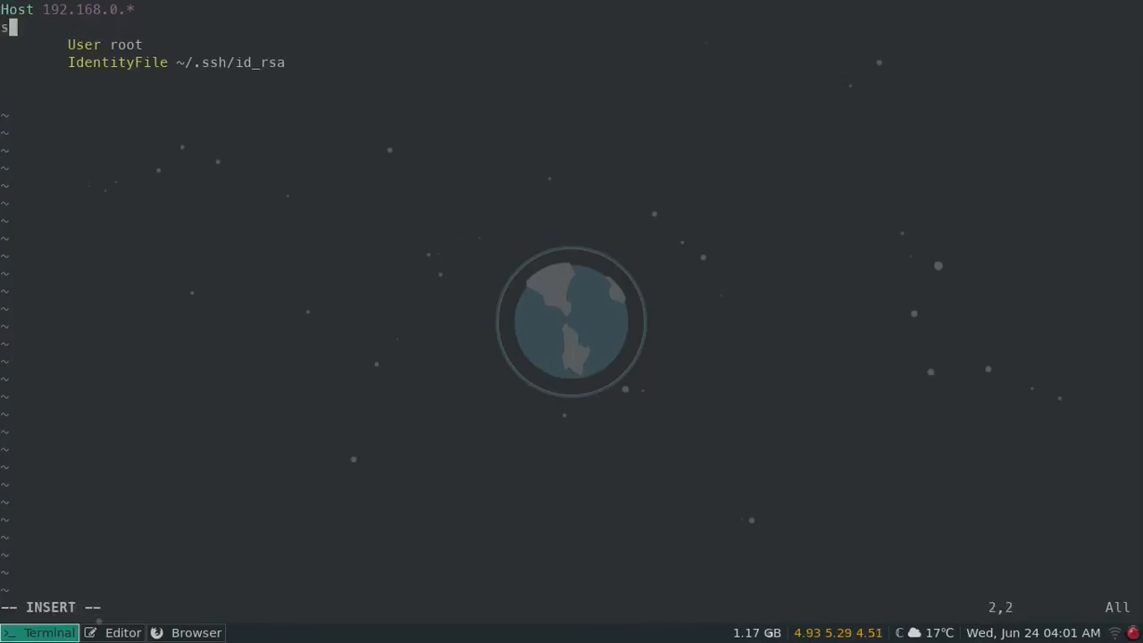
key(BackSpace)
key(Down)
key(Down)
key(Down)
key(Down)
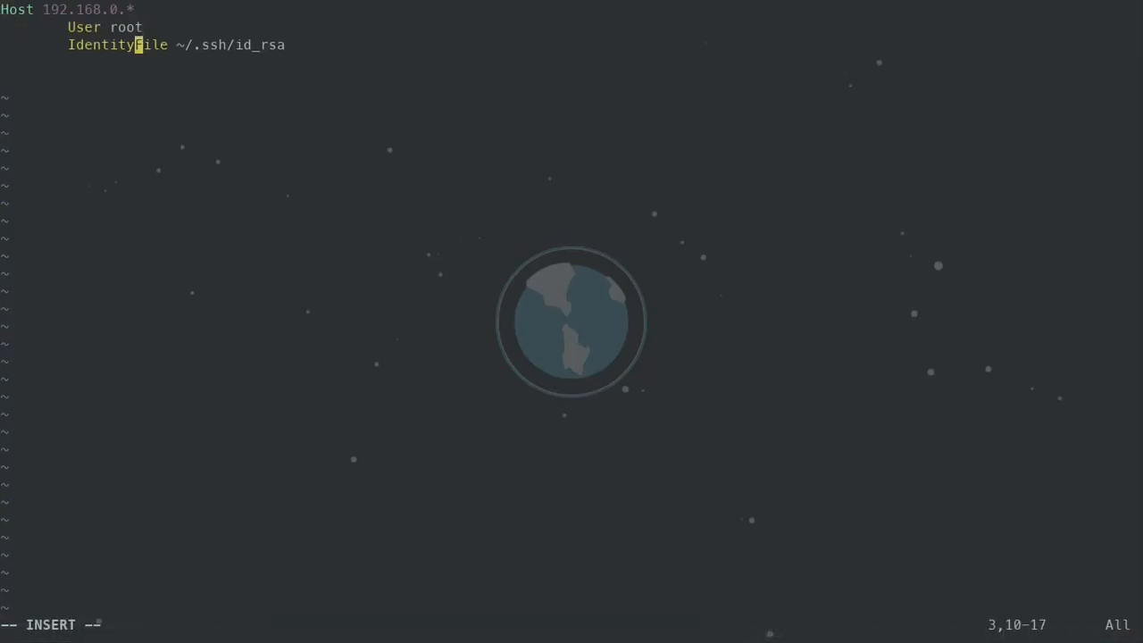
text(iHost)
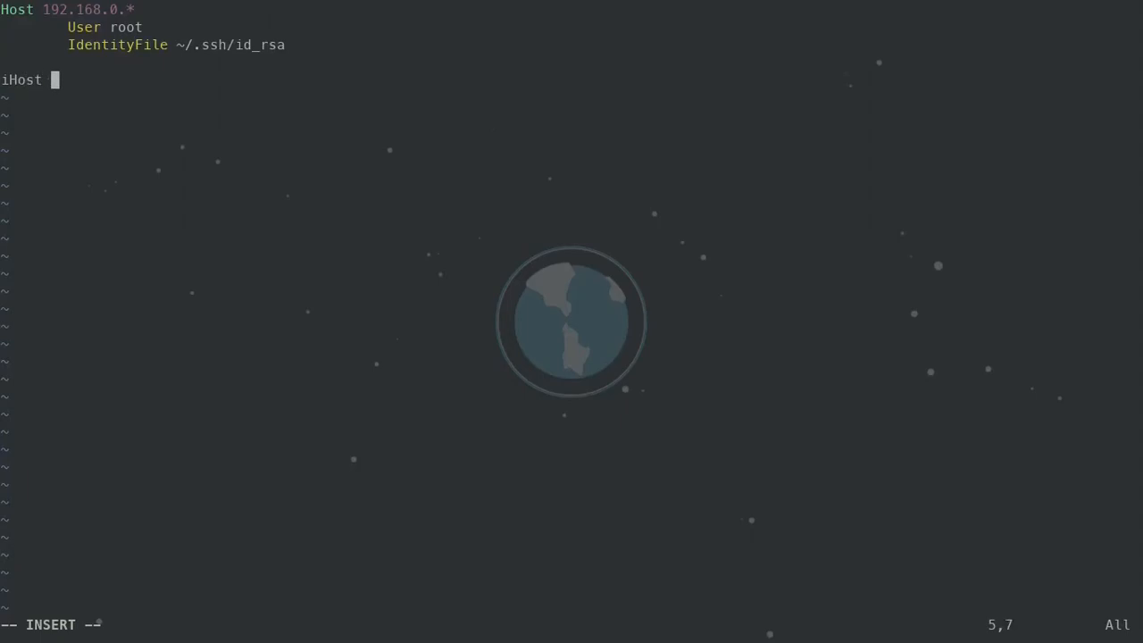
key(BackSpace)
key(BackSpace)
key(BackSpace)
key(BackSpace)
key(BackSpace)
key(BackSpace)
Add a new Host entry for git-codecommit.*.amazonaws.com on the last line of the config file
text(Host)
key(BackSpace)
text(git-codd)
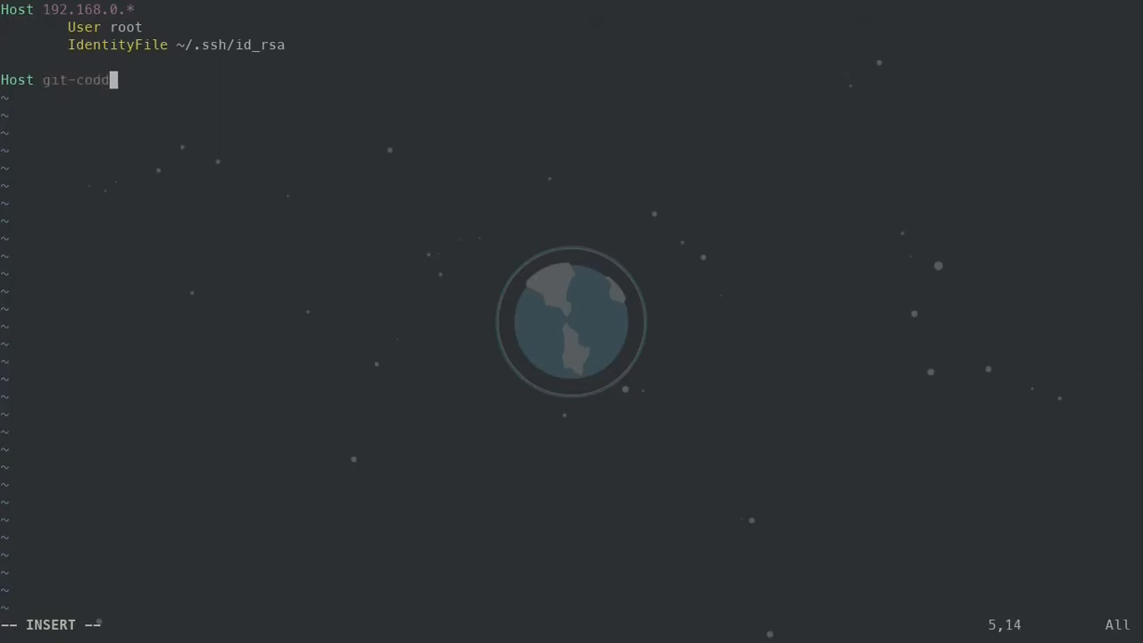
key(BackSpace)
text(ecommit.)
text(*)
text(.amazona)
text(ws)
key(BackSpace)
text(s.com)
key(Return)
Add an indented User line under the CodeCommit host containing the copied SSH key ID
key(Tab)
text(User)
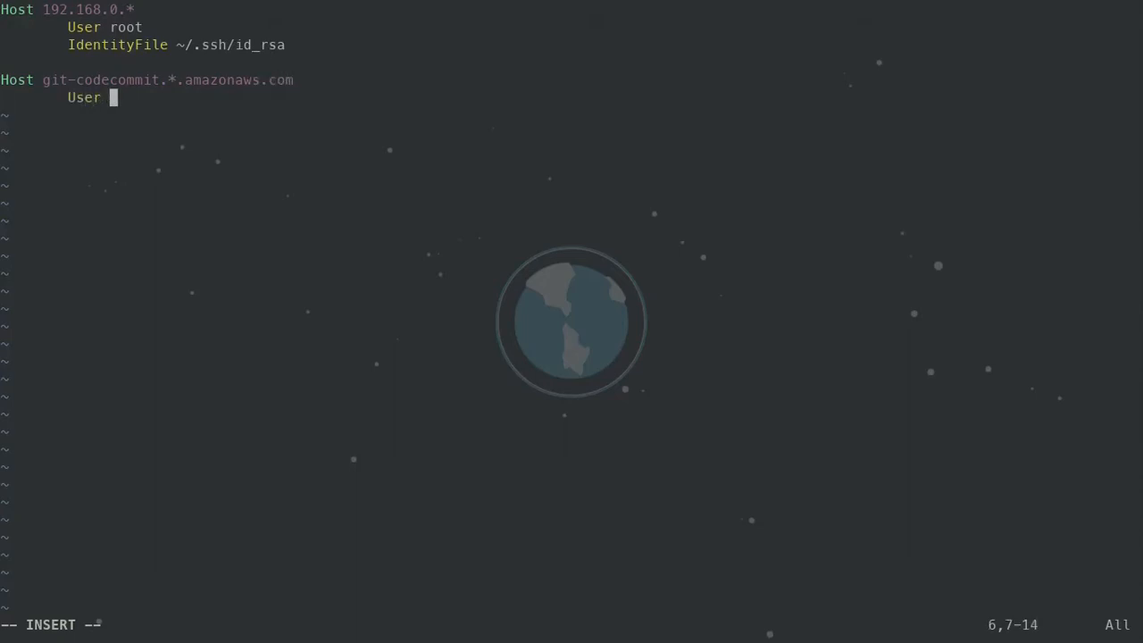
right_click(301, 98)
click(329, 150)
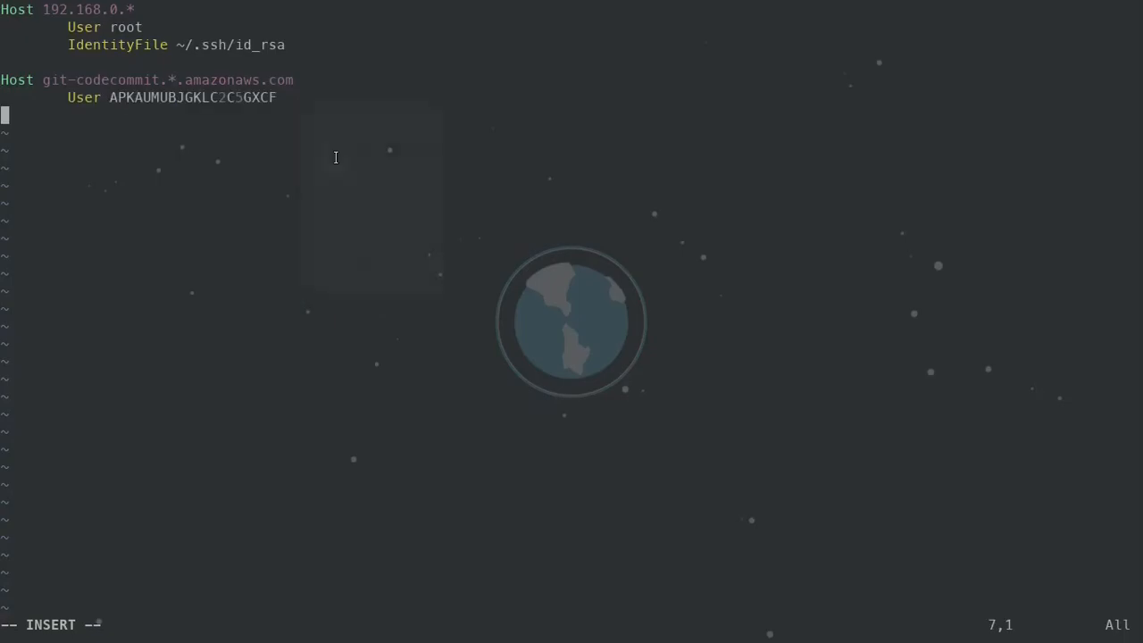
Add an indented IdentityFile line pointing to ~/.ssh/aws-code-commit, then save the config file and quit vi
key(Tab)
text(IdentityFile)
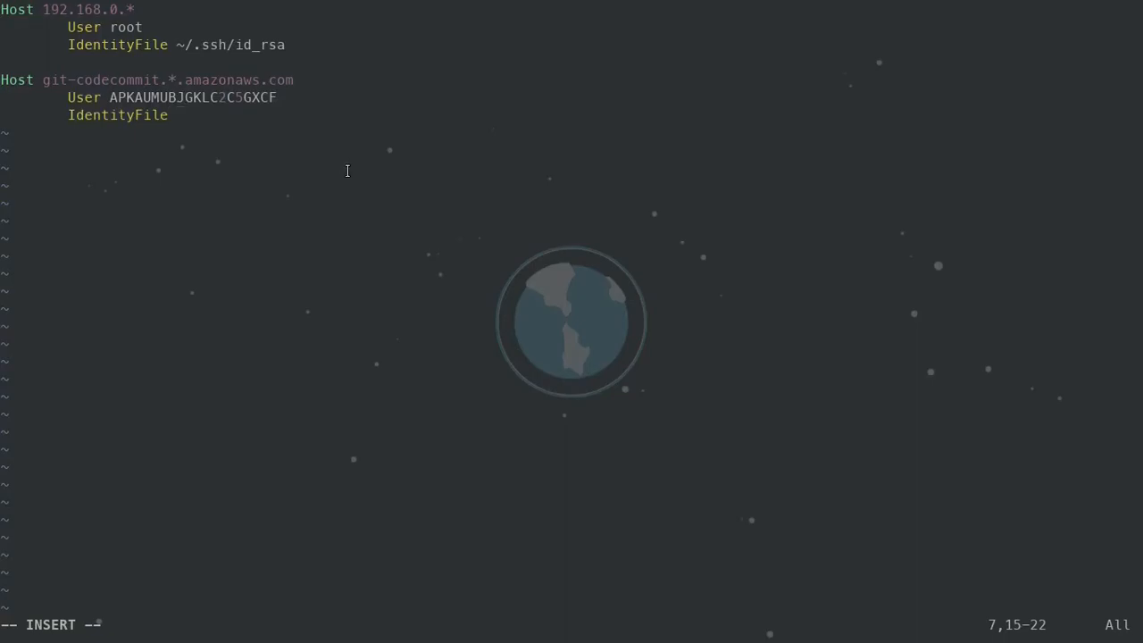
text(~/.ssh/aws-code)
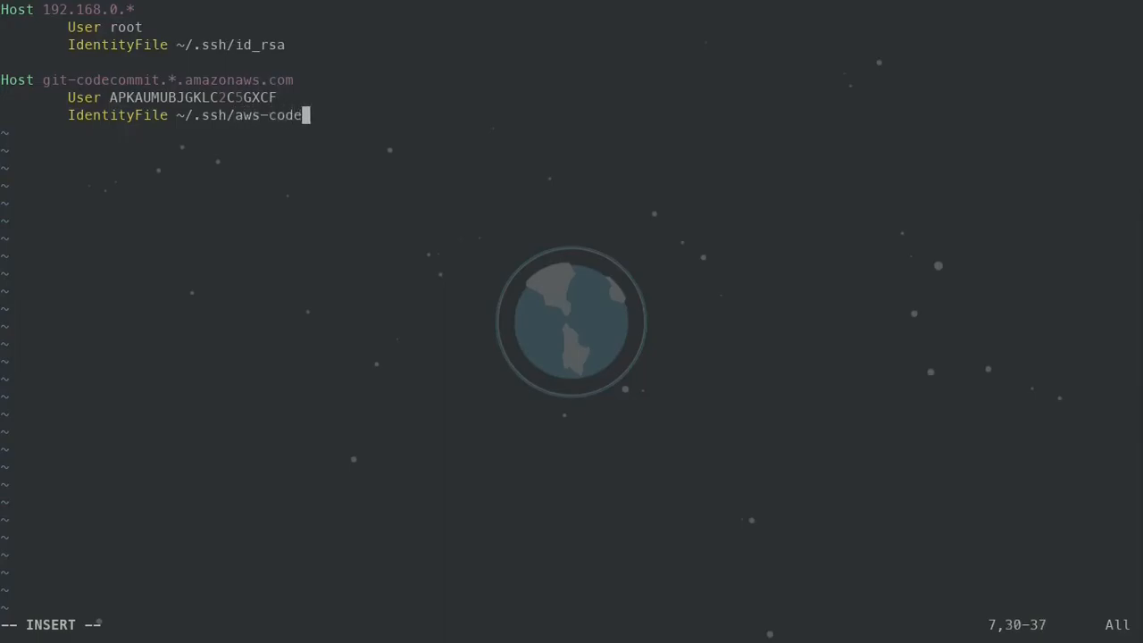
text(-commit)
key(Escape)
text(:w)
key(Return)
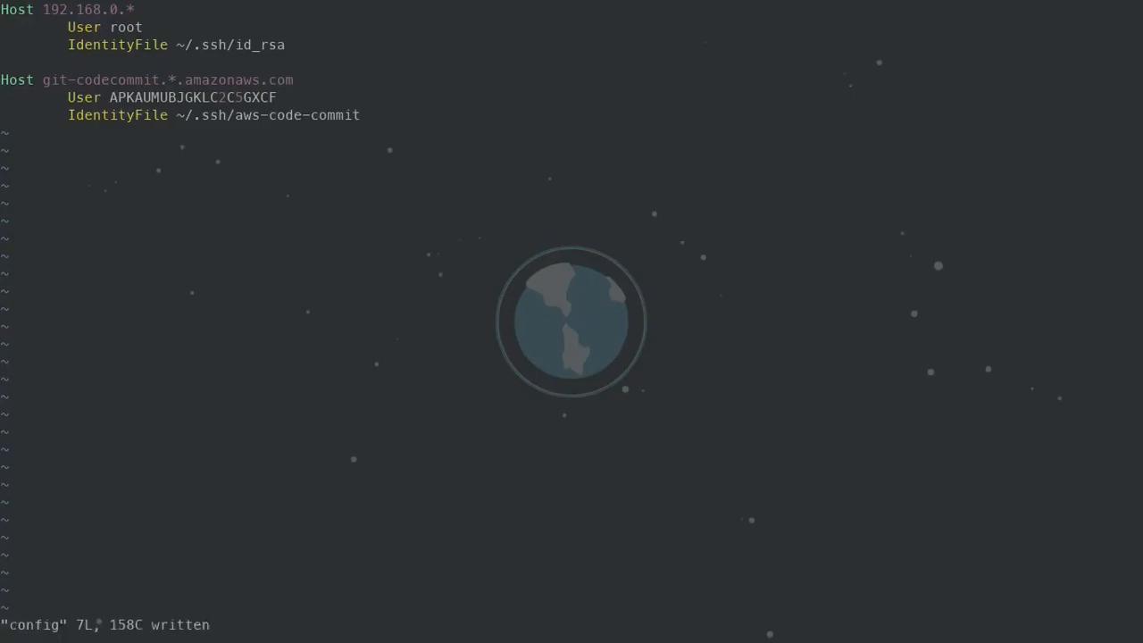
text(:q)
key(Return)
key(Return)
key(Return)
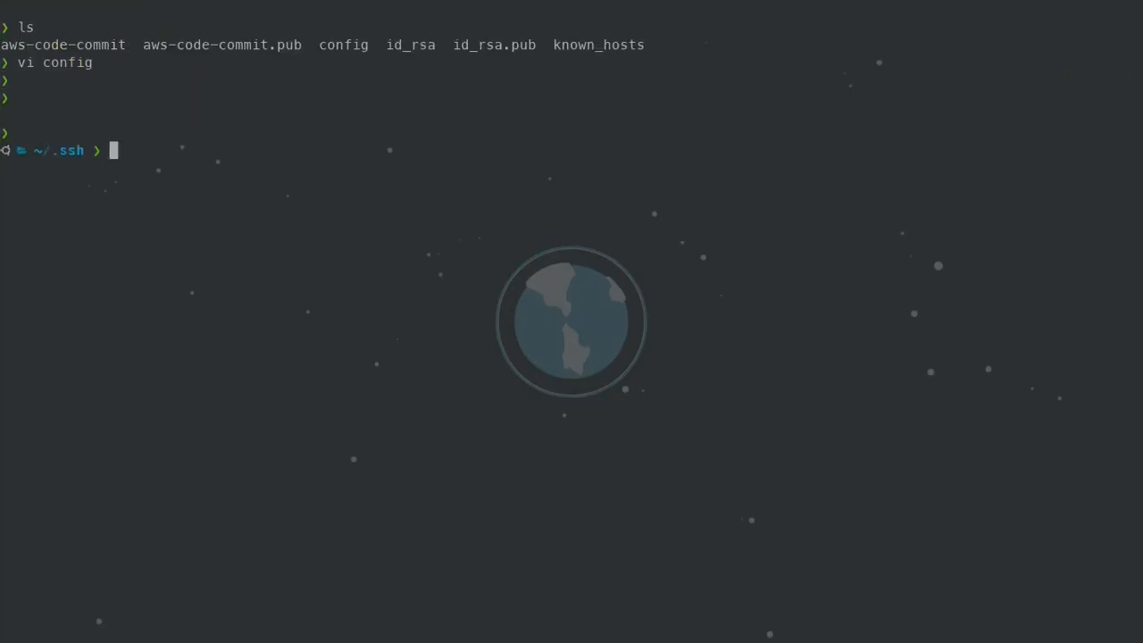
Try to connect over SSH to git-codecommit-use-east-1.amazonaws.com
text(ssh git-code)
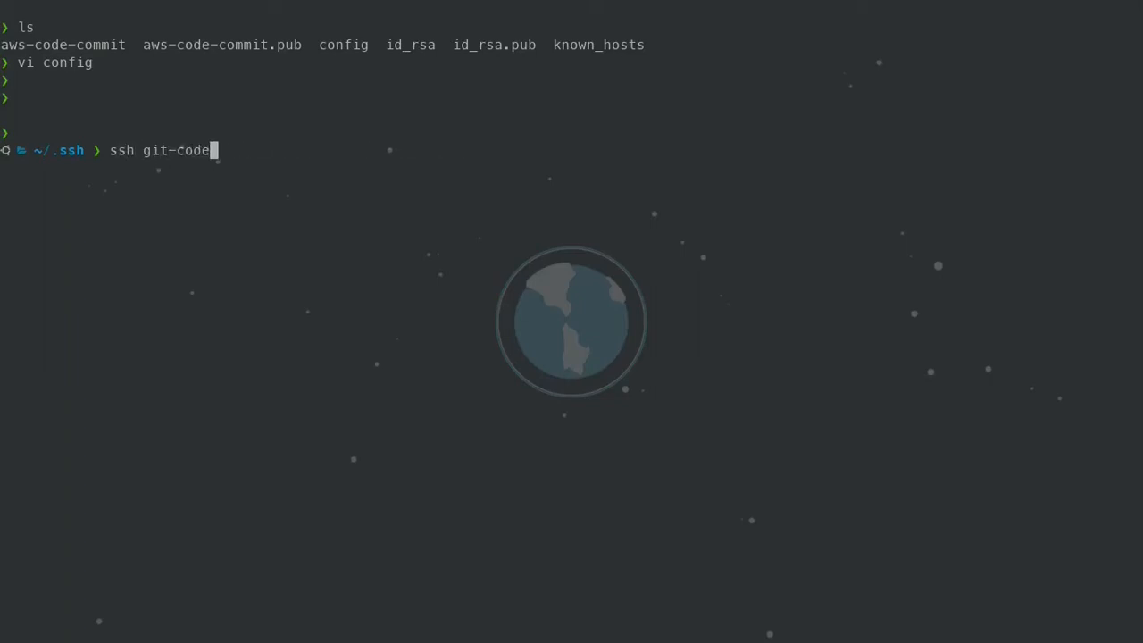
text(commit-use)
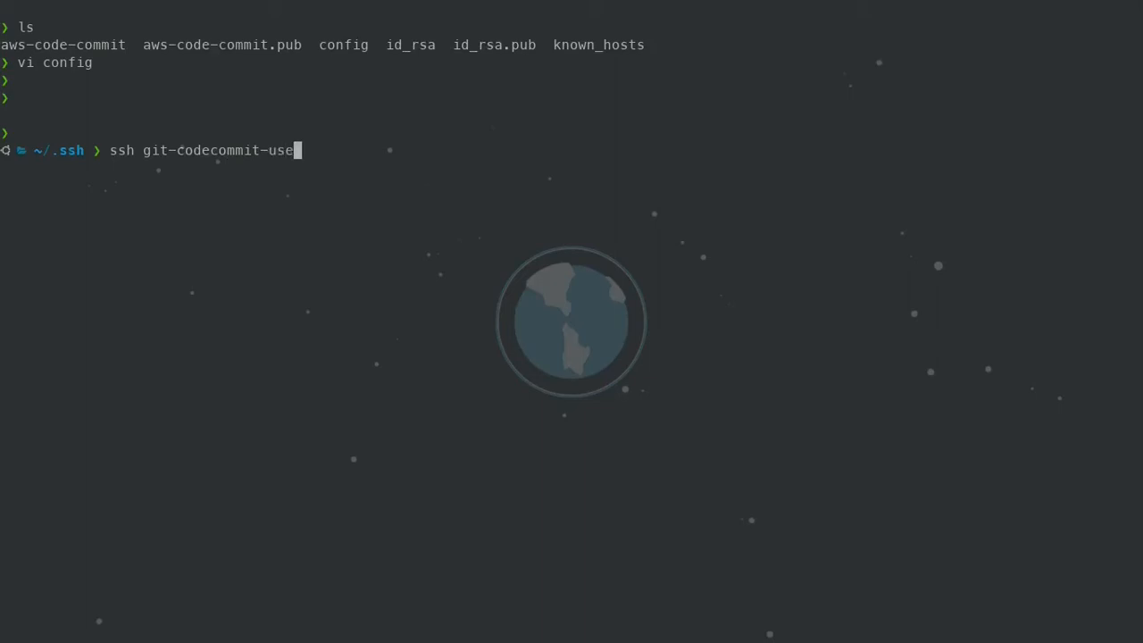
text(-east-1.amazonaws.com)
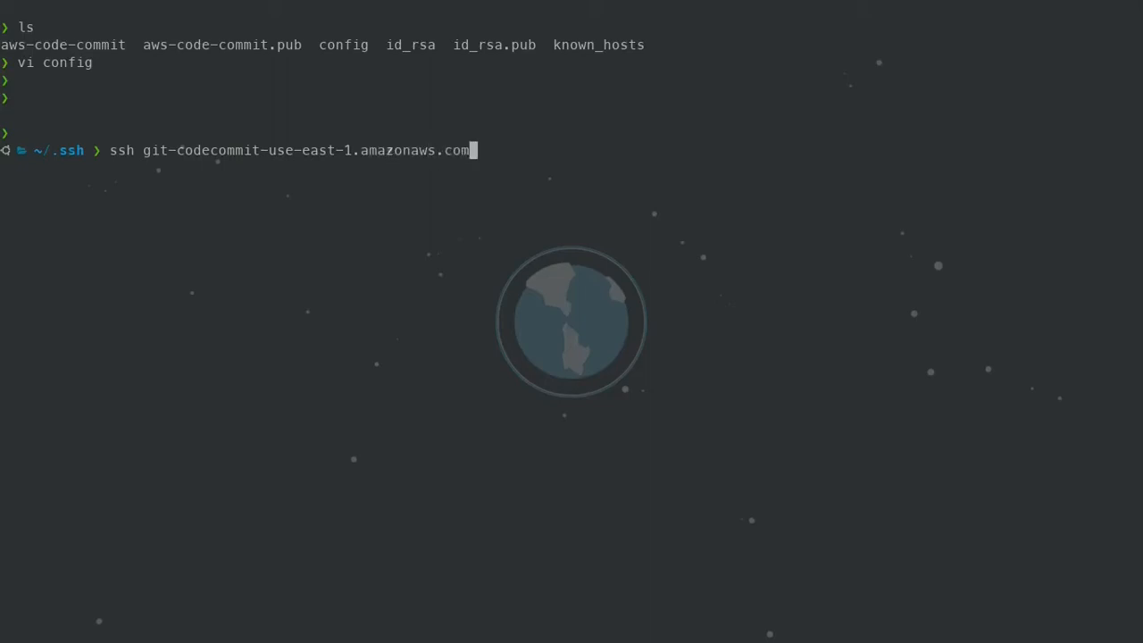
key(Return)
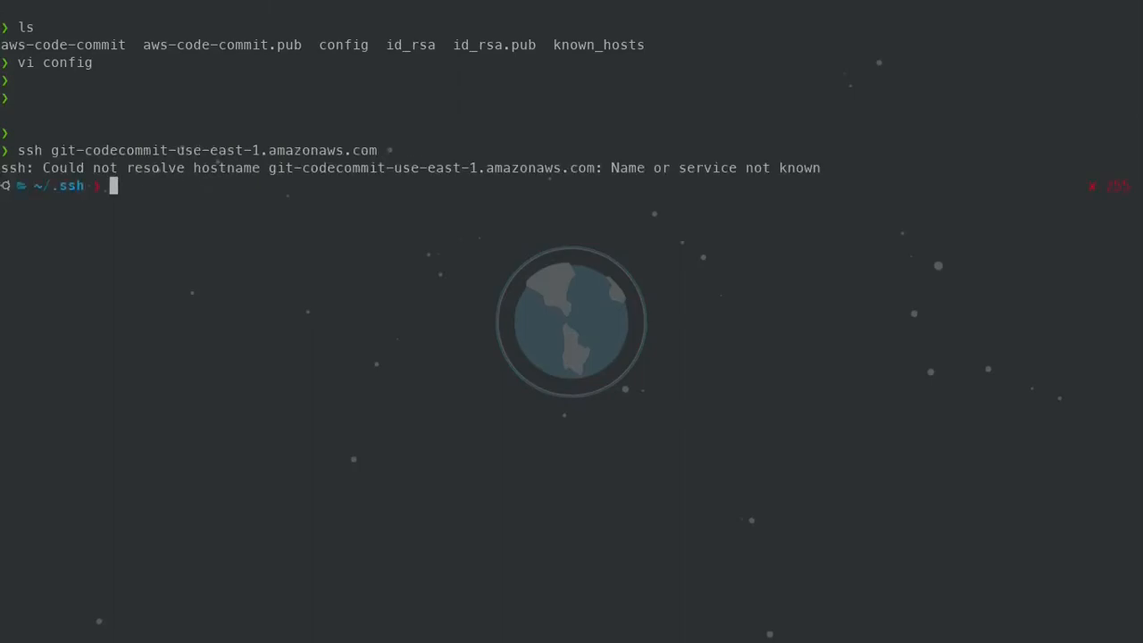
Correct the host in the recalled command to git-codecommit.us-east-1.amazonaws.com, connect over SSH, and accept the host's authenticity with yes
key(Up)
key(Left)
key(Left)
key(Left)
key(Left)
key(Left)
key(Left)
key(Left)
key(Left)
key(Left)
key(Left)
key(Left)
key(Left)
key(Left)
key(Left)
key(Left)
key(Left)
key(Left)
key(Left)
key(Left)
key(Left)
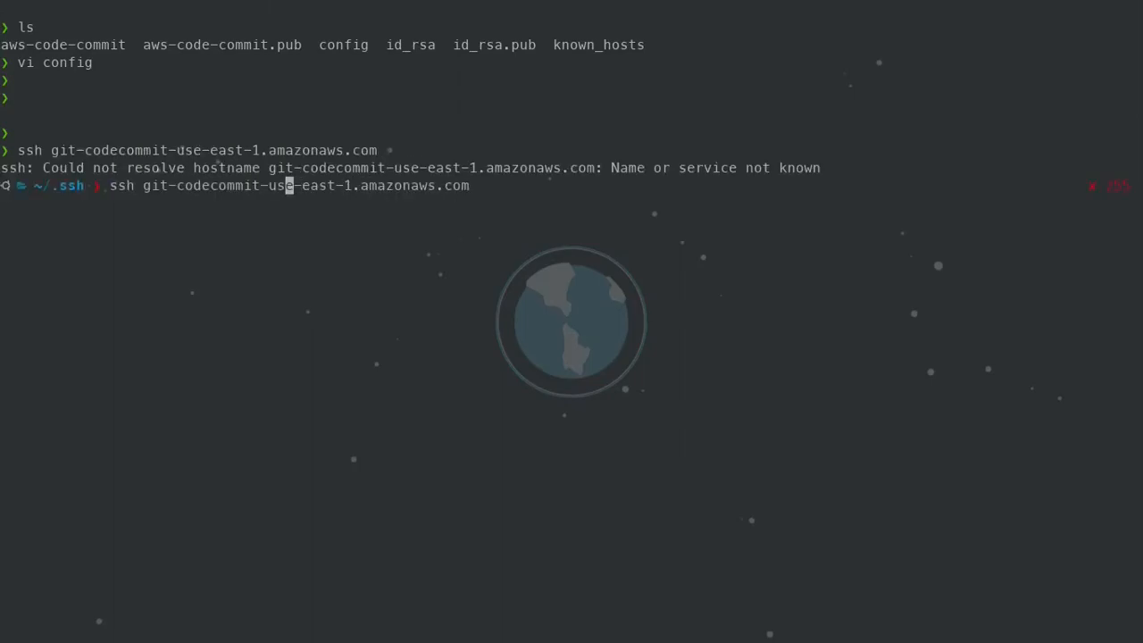
key(Right)
key(Right)
key(Right)
key(BackSpace)
key(Left)
key(Left)
key(Left)
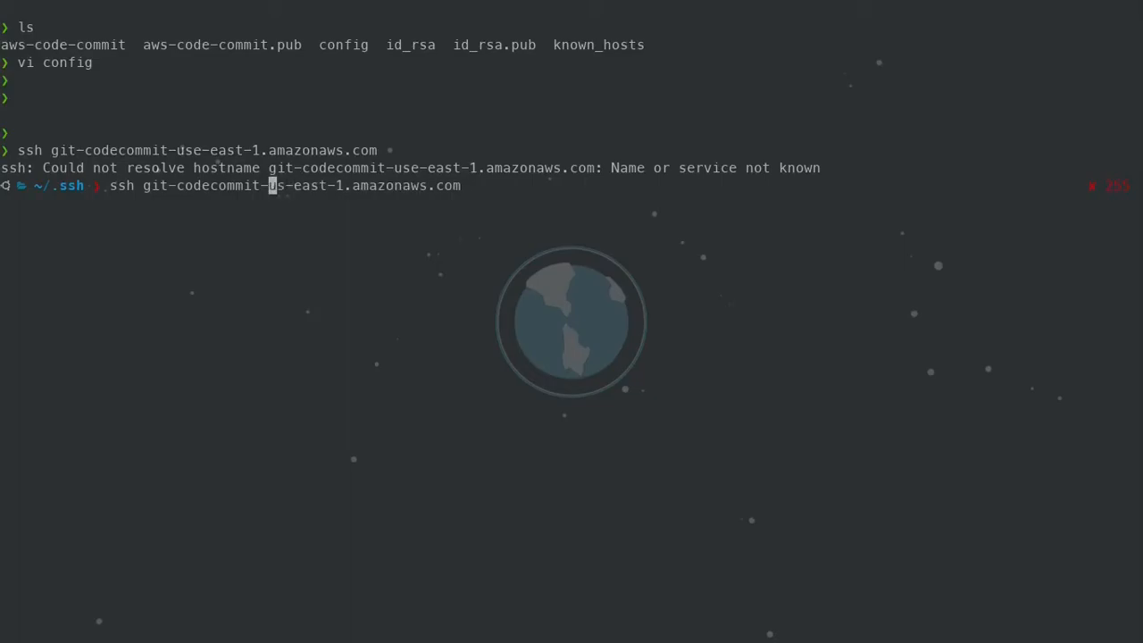
key(Delete)
text(.)
key(Return)
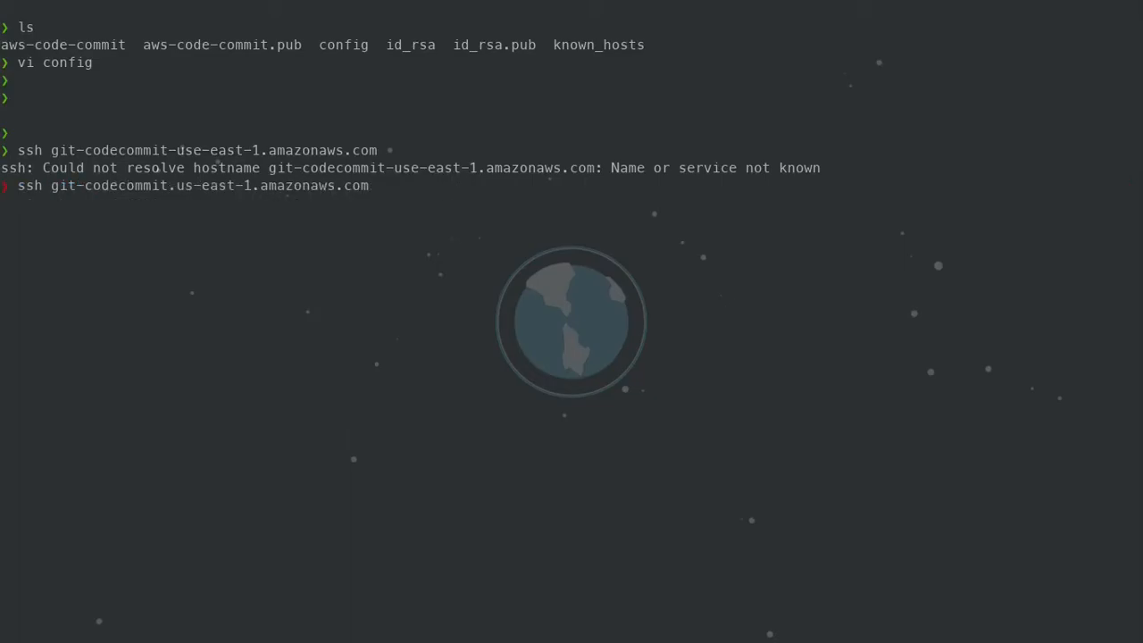
text(yes)
key(Return)
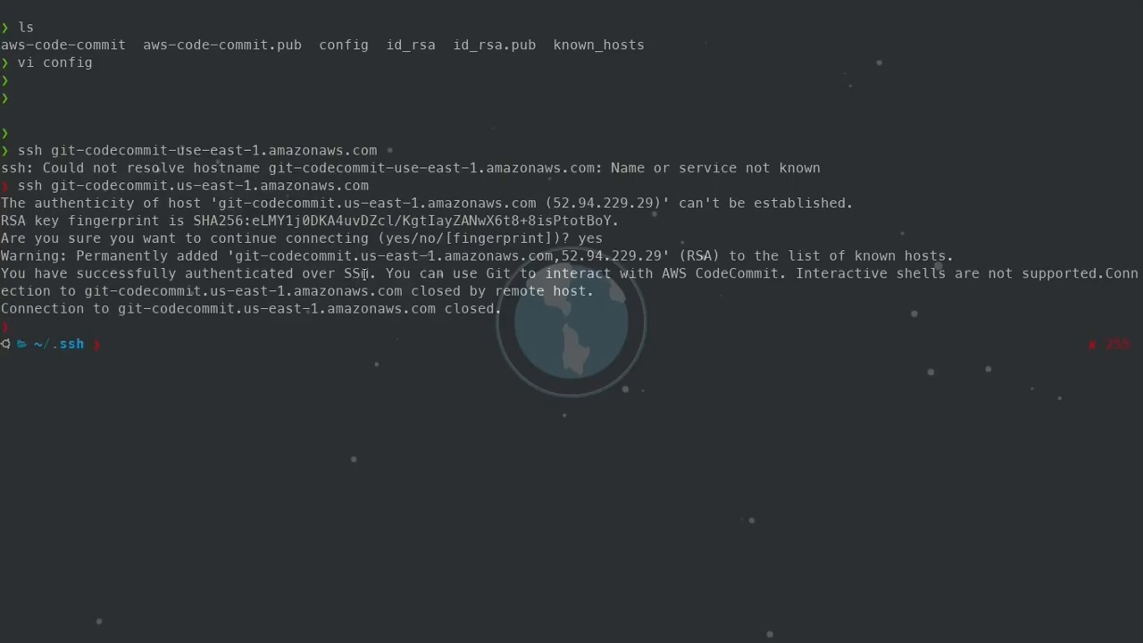
Return to the home directory, change into the opt folder, and list its contents in a cleared terminal
key(ctrl+l)
text(cd)
key(Return)
key(Return)
key(Return)
key(Return)
text(cd opt)
key(Return)
key(Return)
key(Return)
key(ctrl+l)
text(ls)
key(Return)
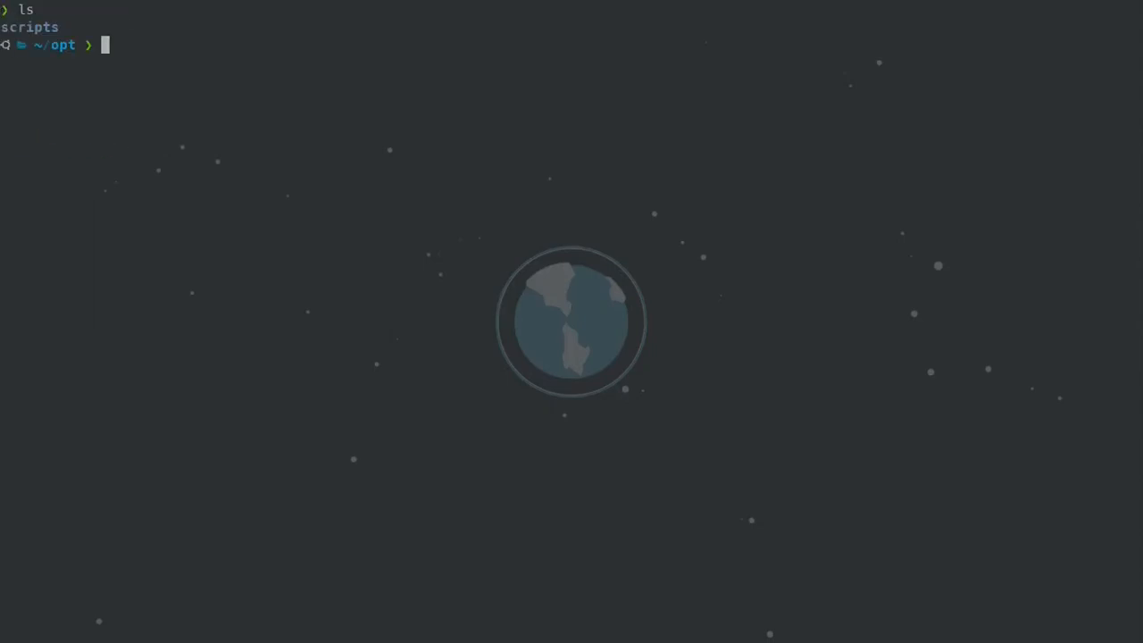
Switch to the browser and open the CodeCommit repositories list from the recently visited services
key(super+3)
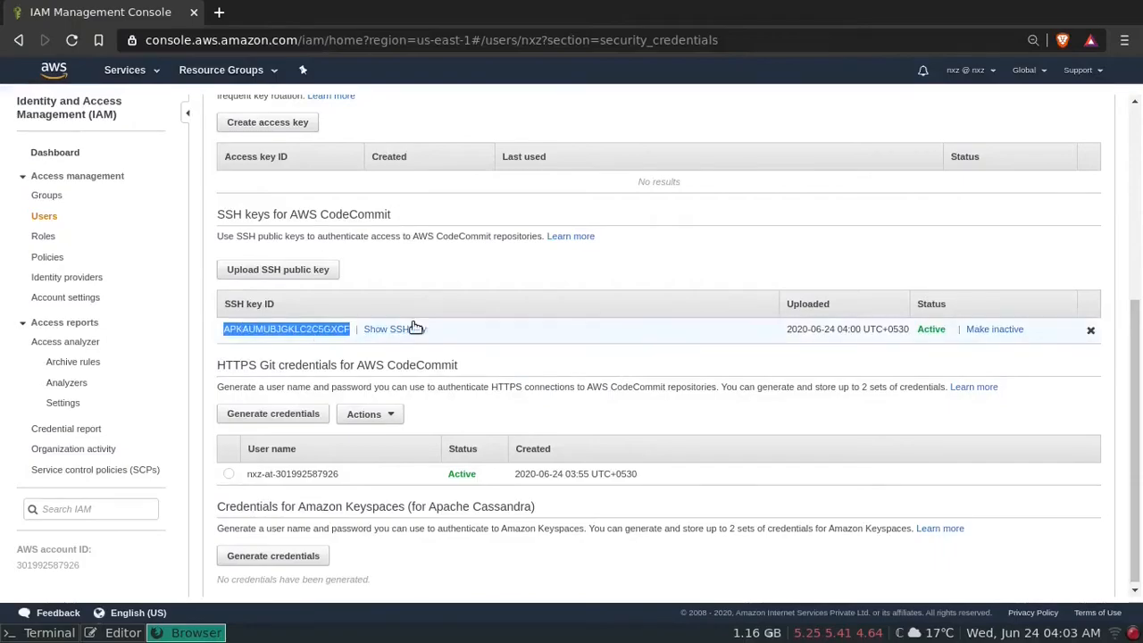
click(159, 75)
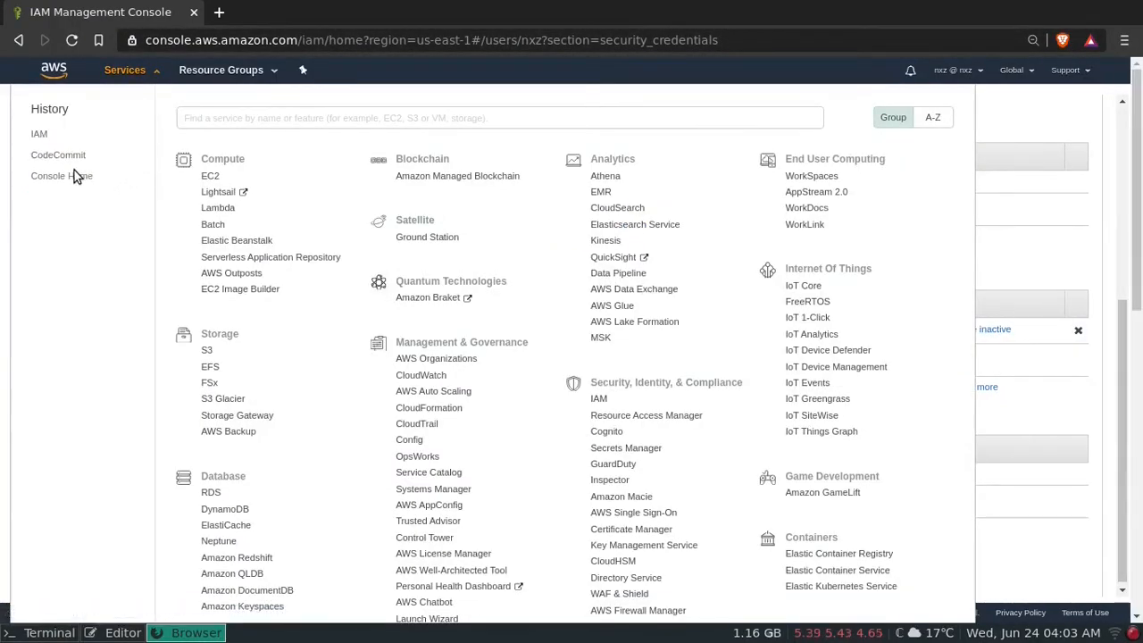
click(72, 163)
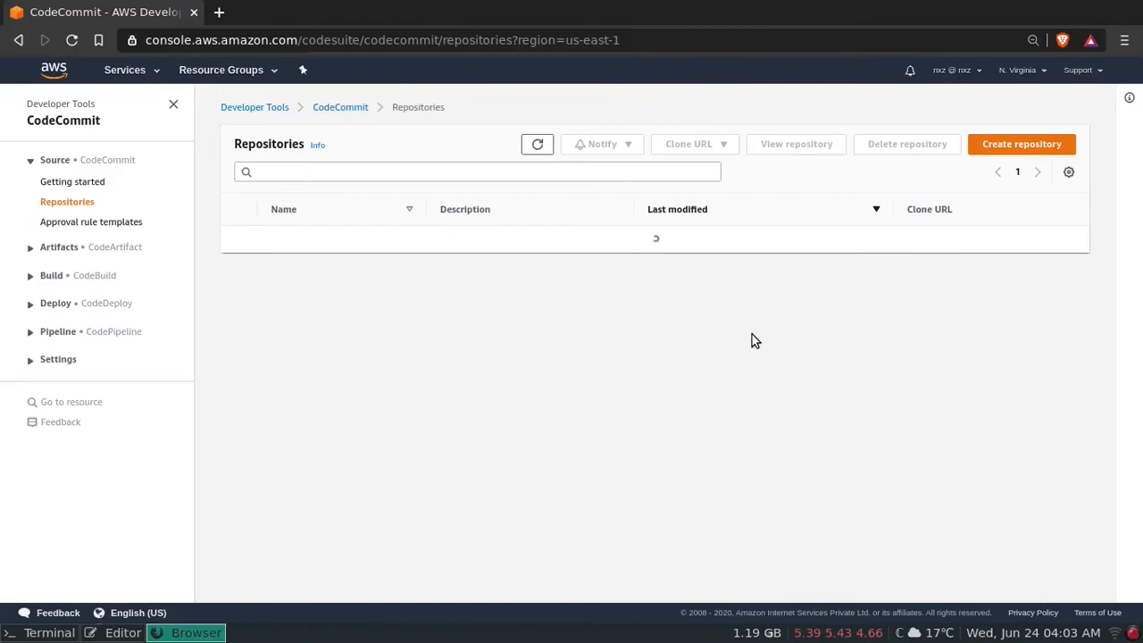
Copy firstrepo's SSH clone URL and, in the terminal, clone the repository into the opt folder with git clone
click(980, 243)
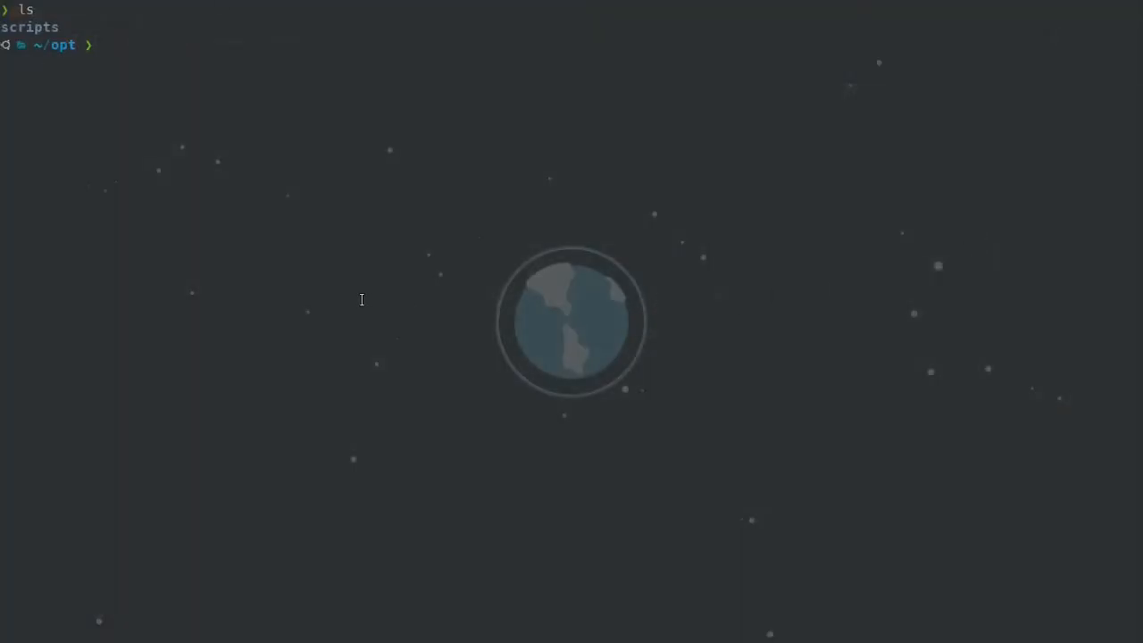
text(git clone)
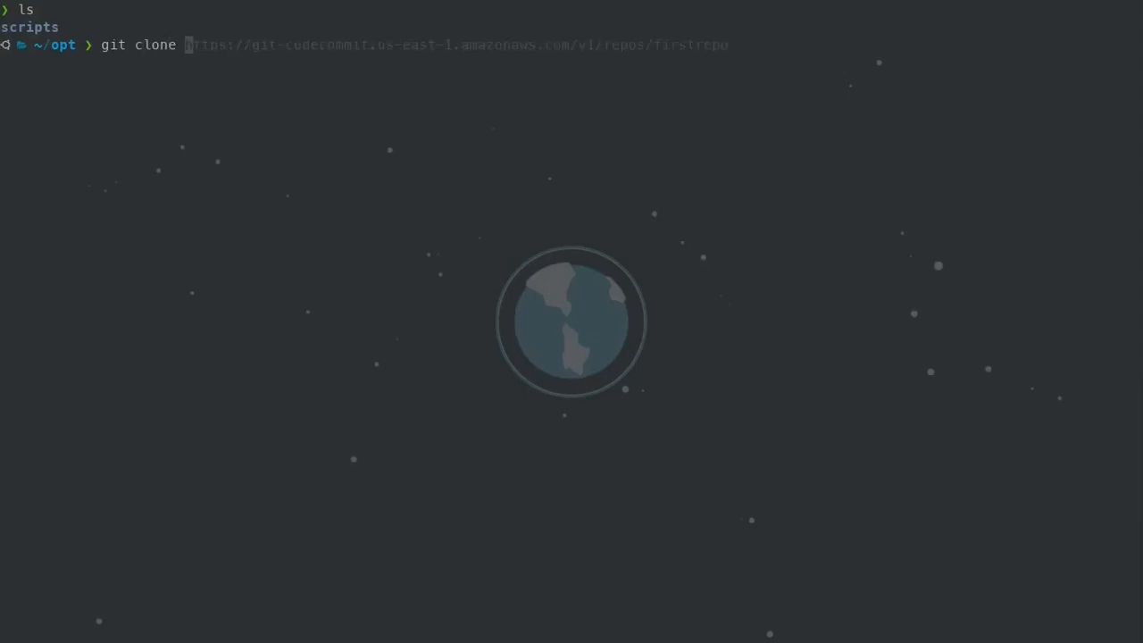
key(ctrl+shift+v)
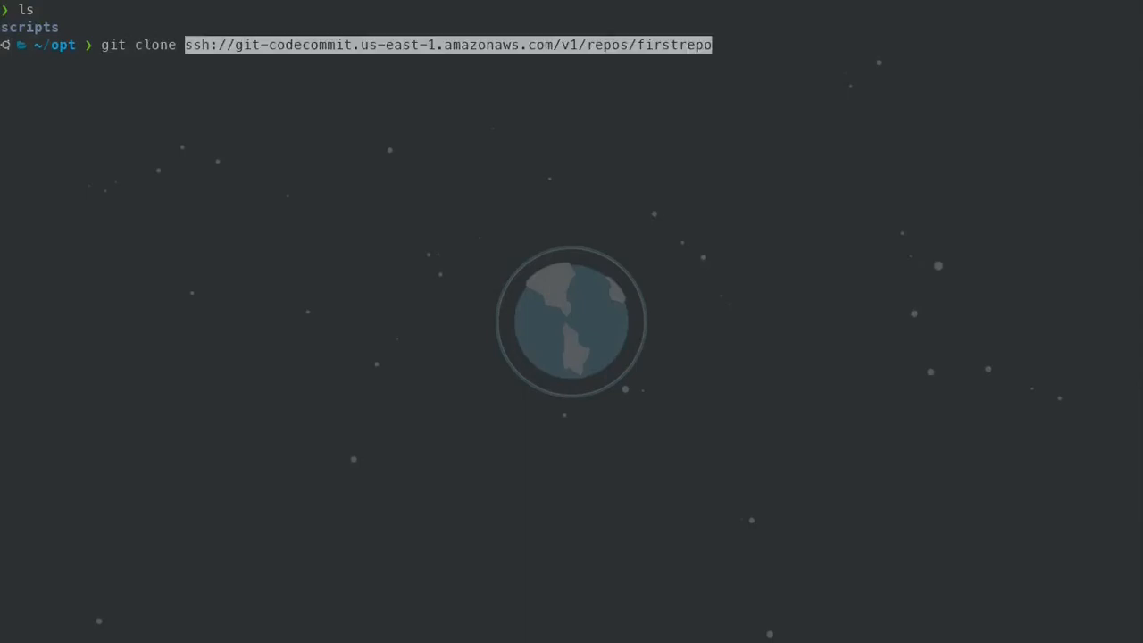
drag(209, 45, 184, 46)
click(203, 52)
key(Return)
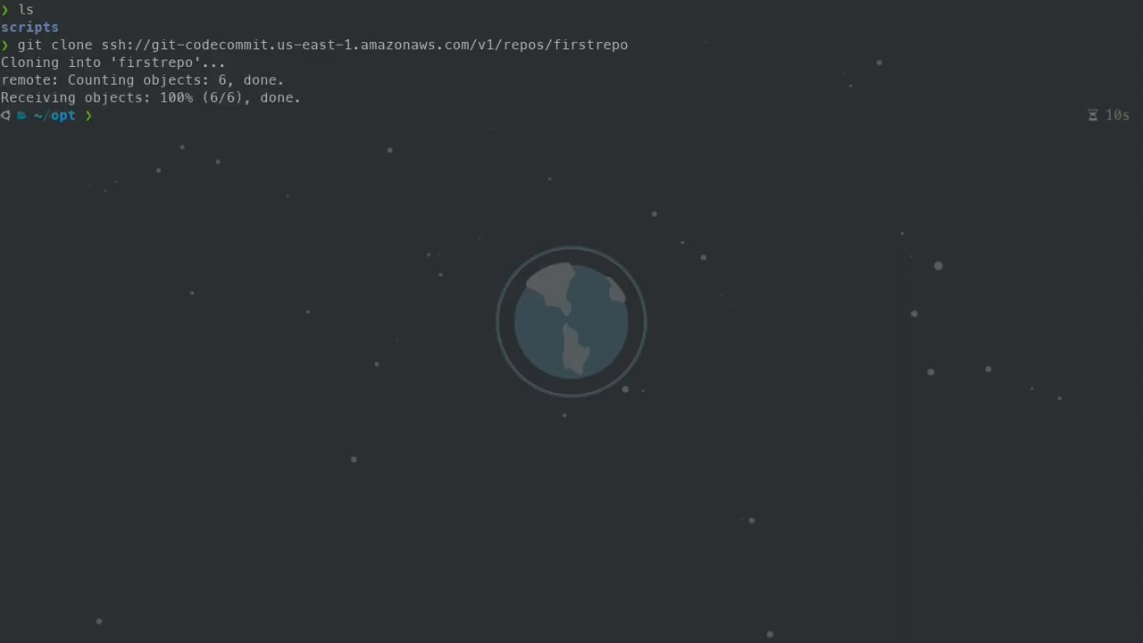
List the opt folder in a cleared terminal, change into firstrepo, and list its contents
key(ctrl+l)
text(ls)
key(Return)
text(cd fir)
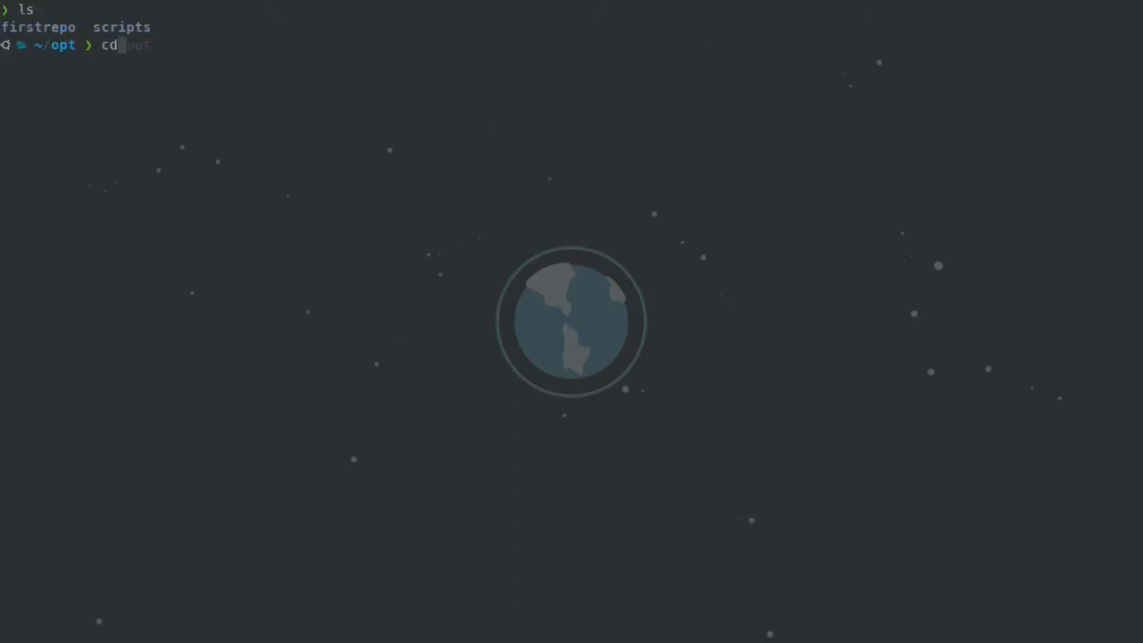
key(Right)
key(Return)
key(ctrl+l)
text(ll)
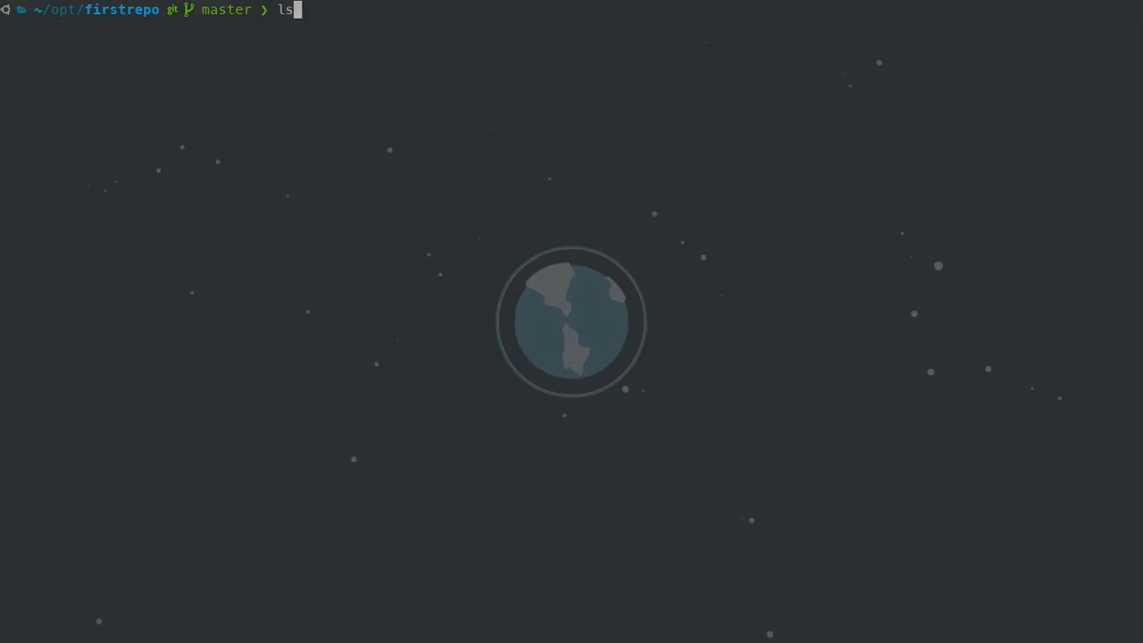
key(Return)
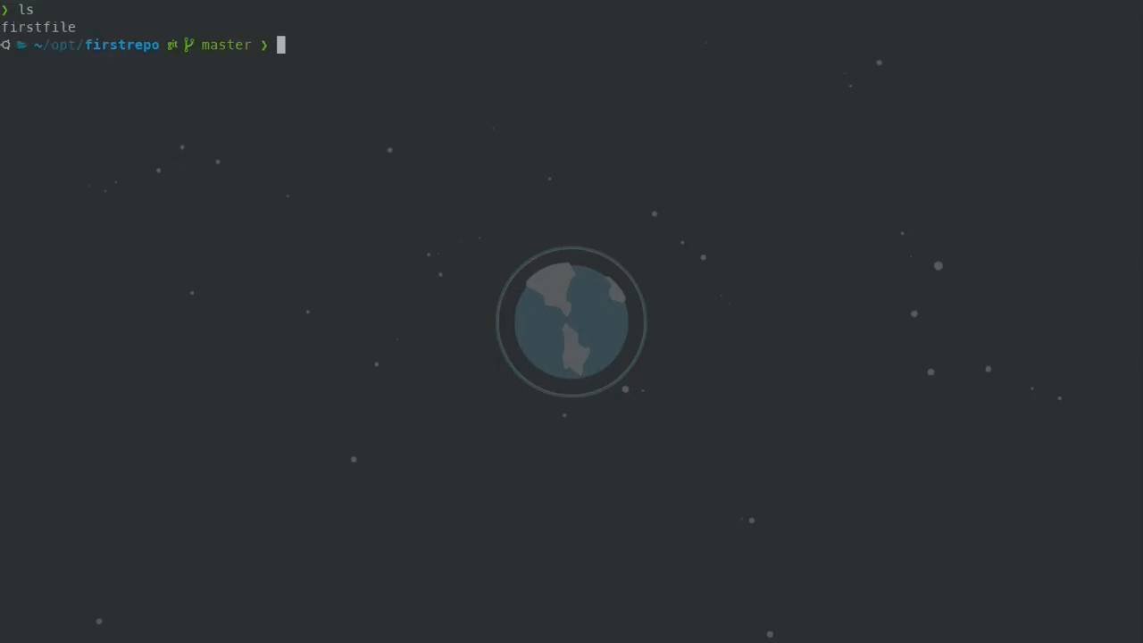
text(echo)
key(BackSpace)
key(BackSpace)
key(BackSpace)
key(BackSpace)
key(BackSpace)
Open firstfile in vi, add a second line reading "i am" plus the author's first name, and save and quit
text(vi firstfile)
key(Return)
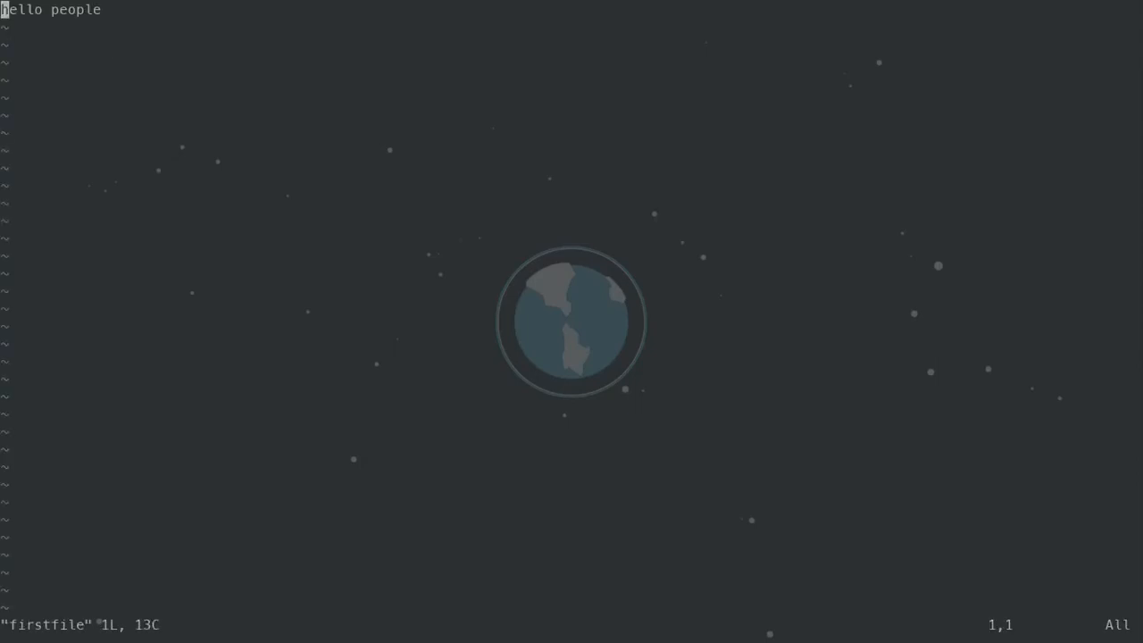
text(oi am )
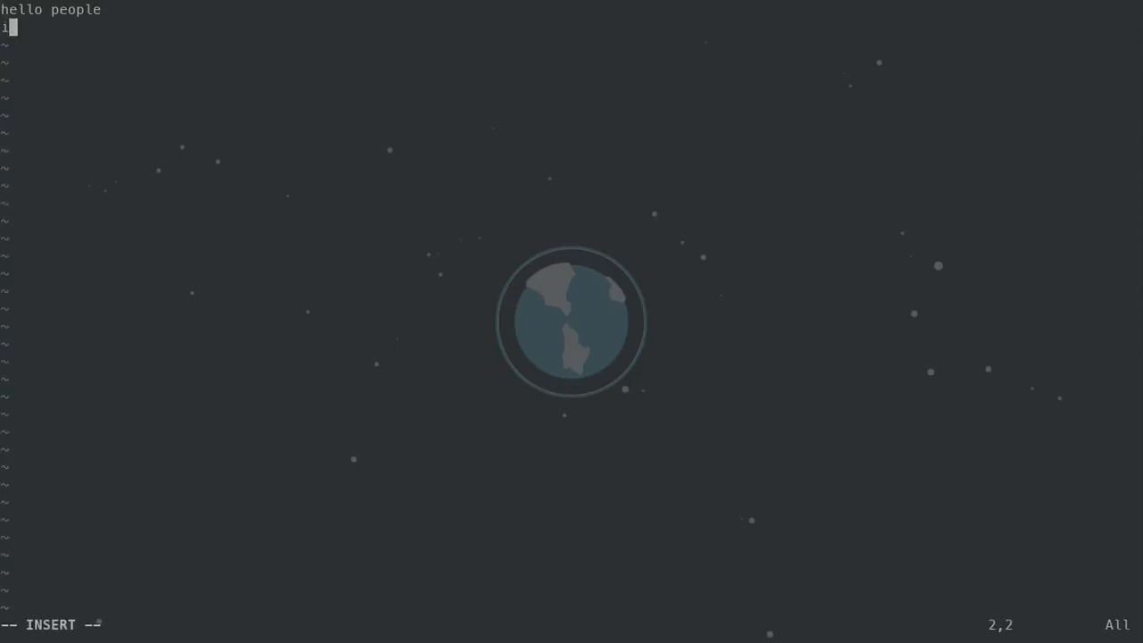
text(nawaz)
key(Escape)
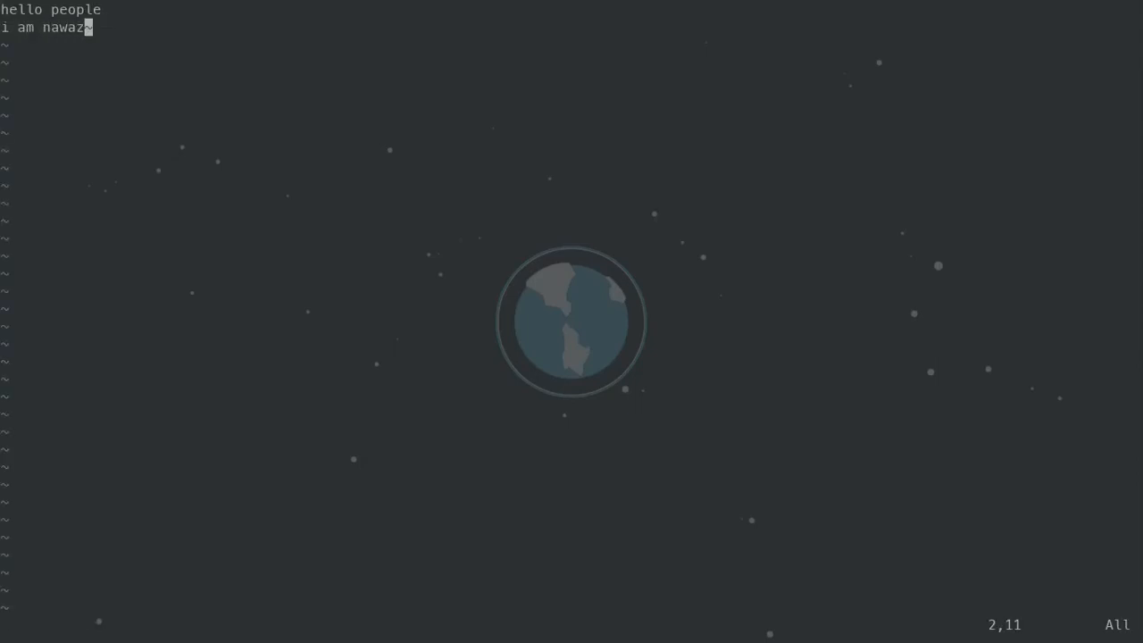
text(:wq)
key(Return)
key(Return)
key(Return)
Check the repository with git status and stage all changes with git add . in a cleared terminal
text(g)
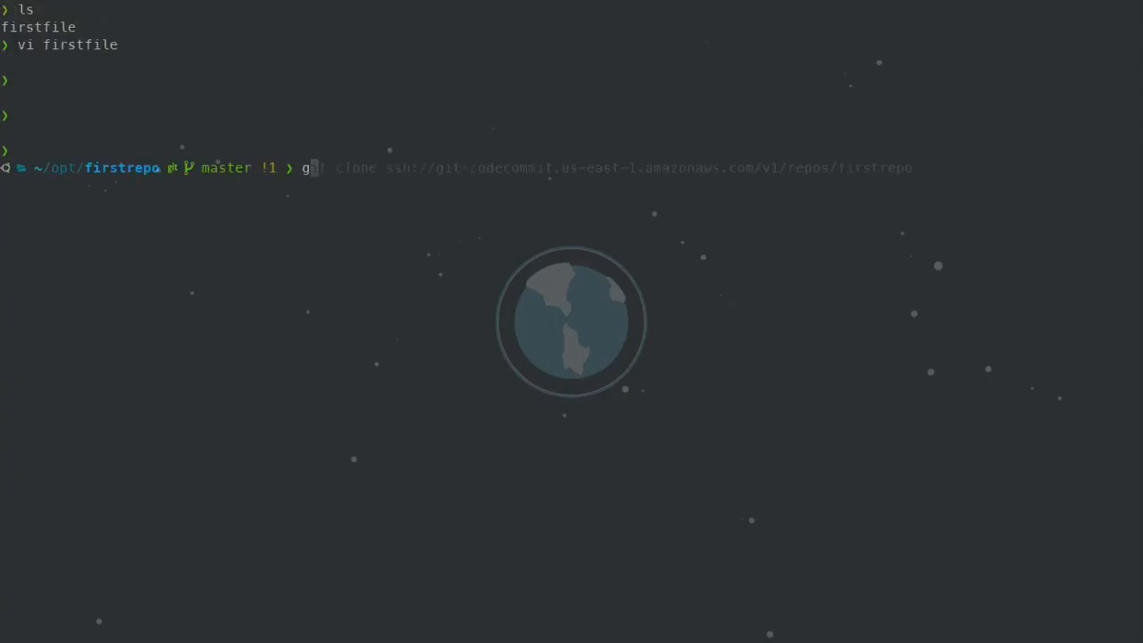
text(it status)
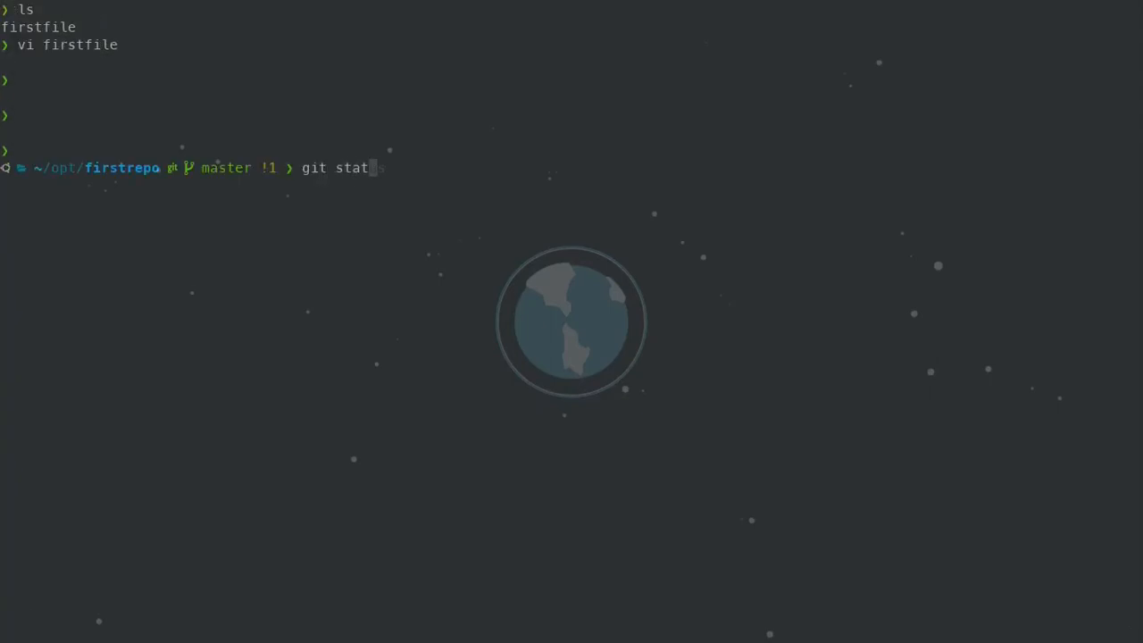
key(Return)
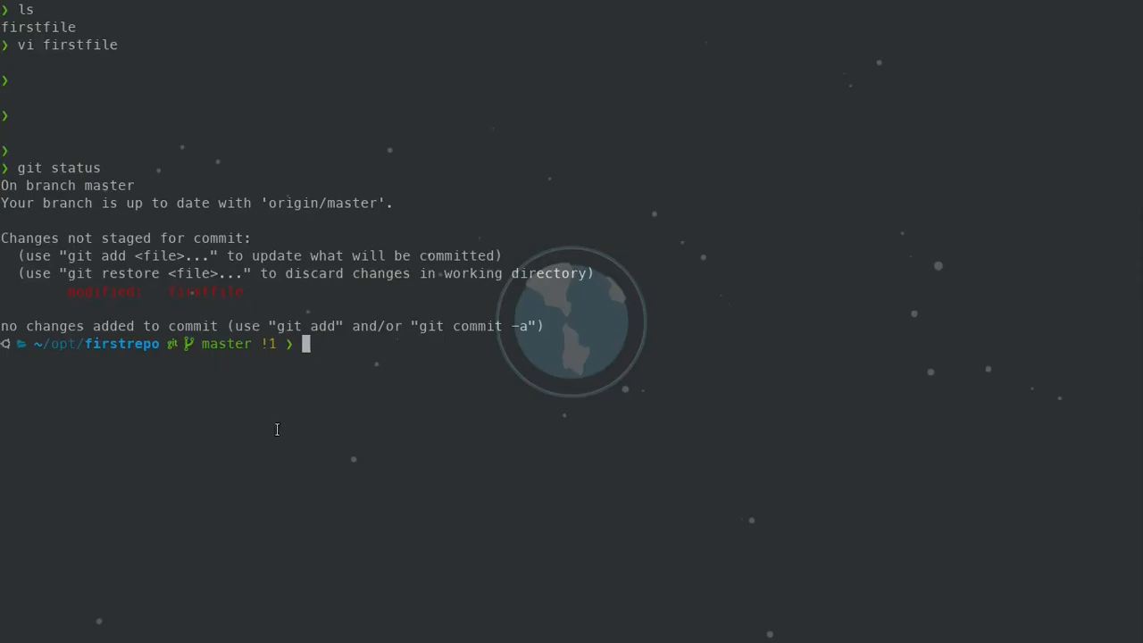
double_click(268, 344)
text(git add .)
key(ctrl+l)
key(Return)
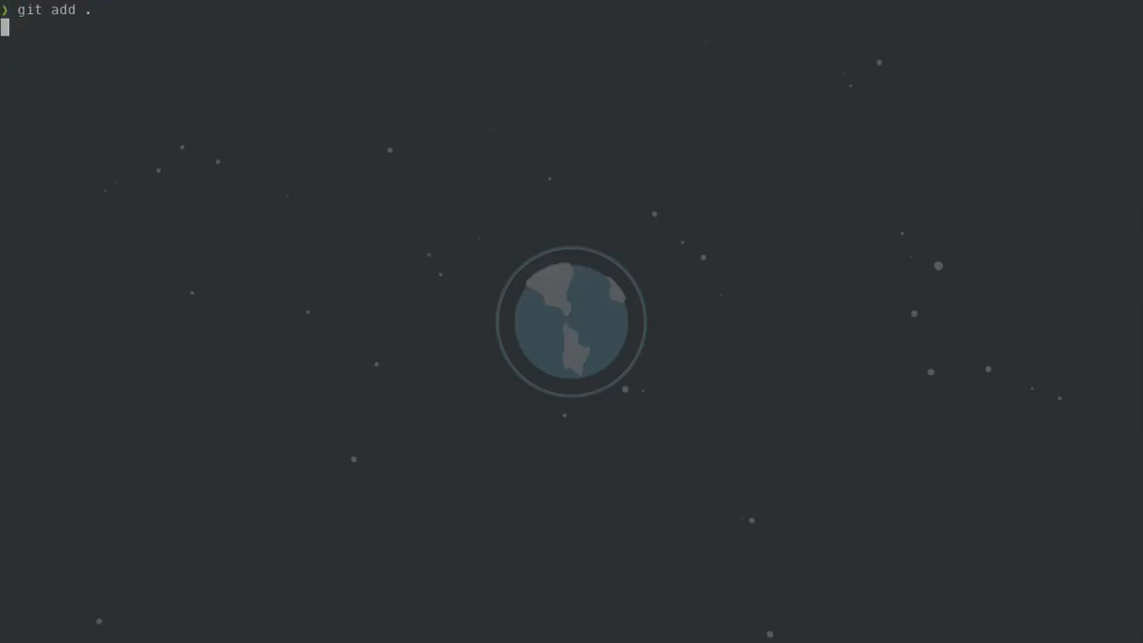
Commit the staged change with the message "edited the first file"
text(git commit -m "edited the firest)
key(BackSpace)
key(BackSpace)
key(BackSpace)
text(st file)
key(Return)
key(Return)
Recheck git status in a cleared terminal and push the commit to the remote with git push
key(ctrl+l)
text(git stat)
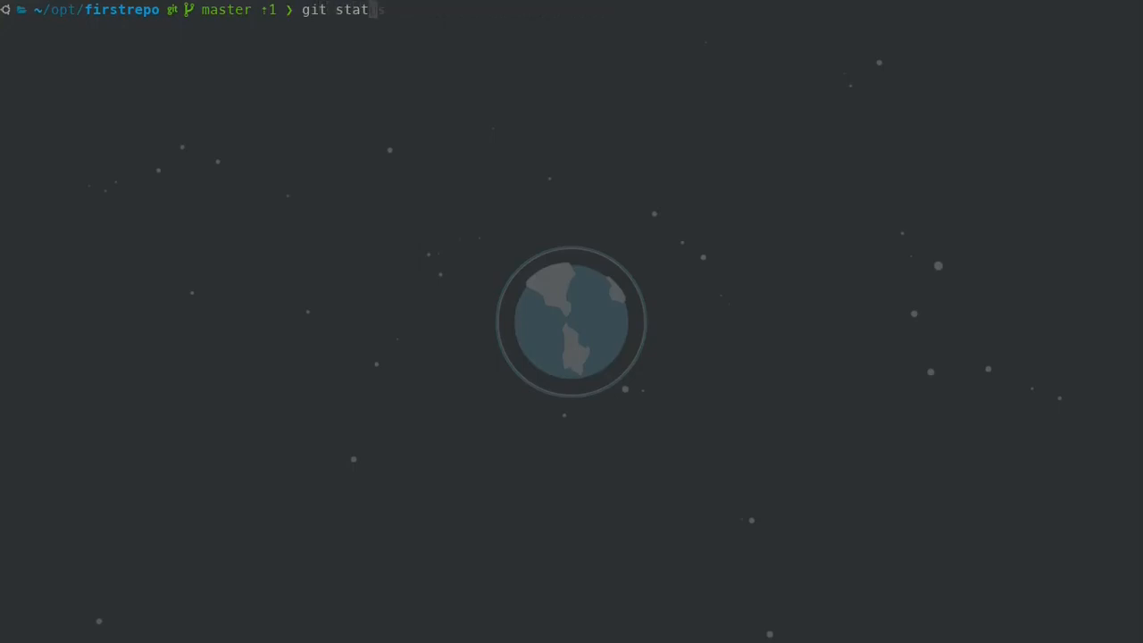
text(us)
key(Return)
text(g)
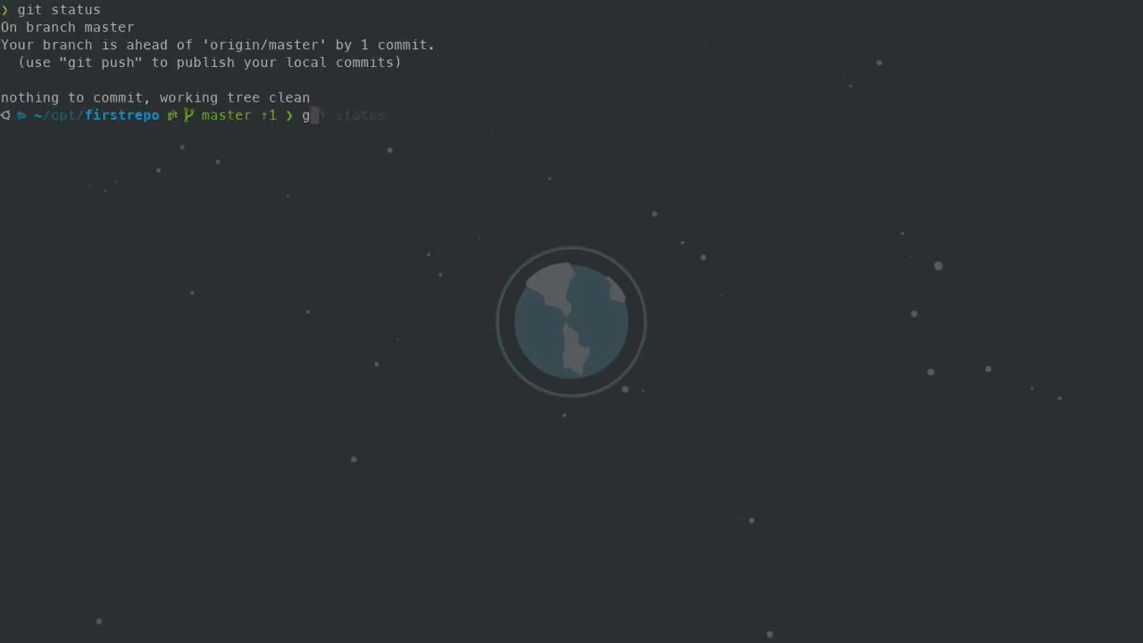
text(it push)
key(Return)
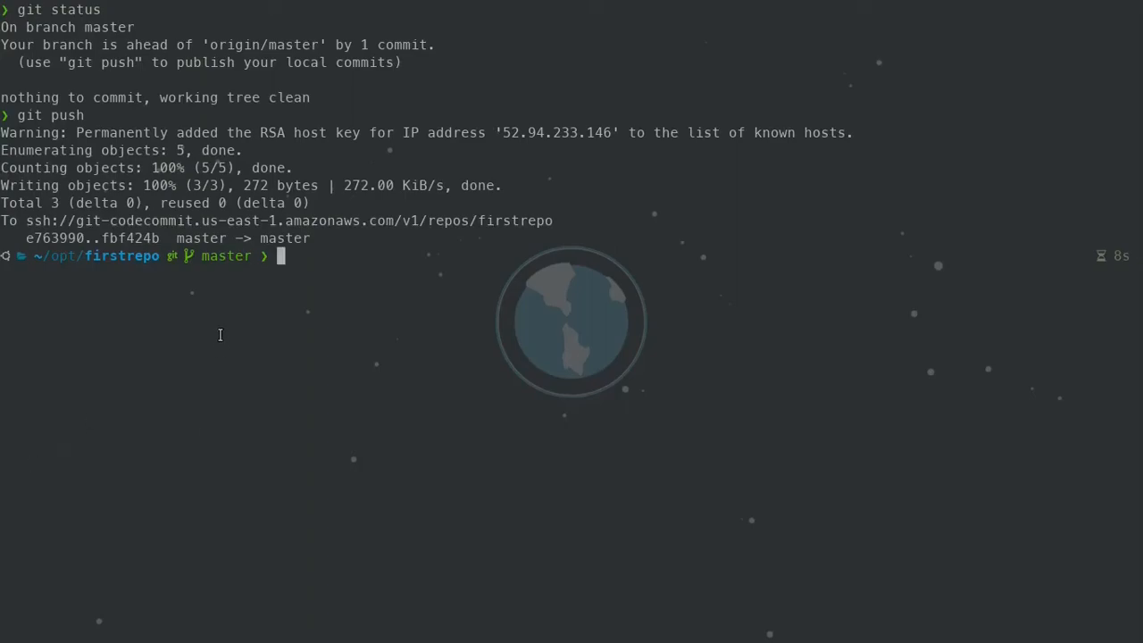
List the repository's remote URLs with git remote -v and highlight the protocol of the fetch URL
text(git remo)
text(te -v)
key(Return)
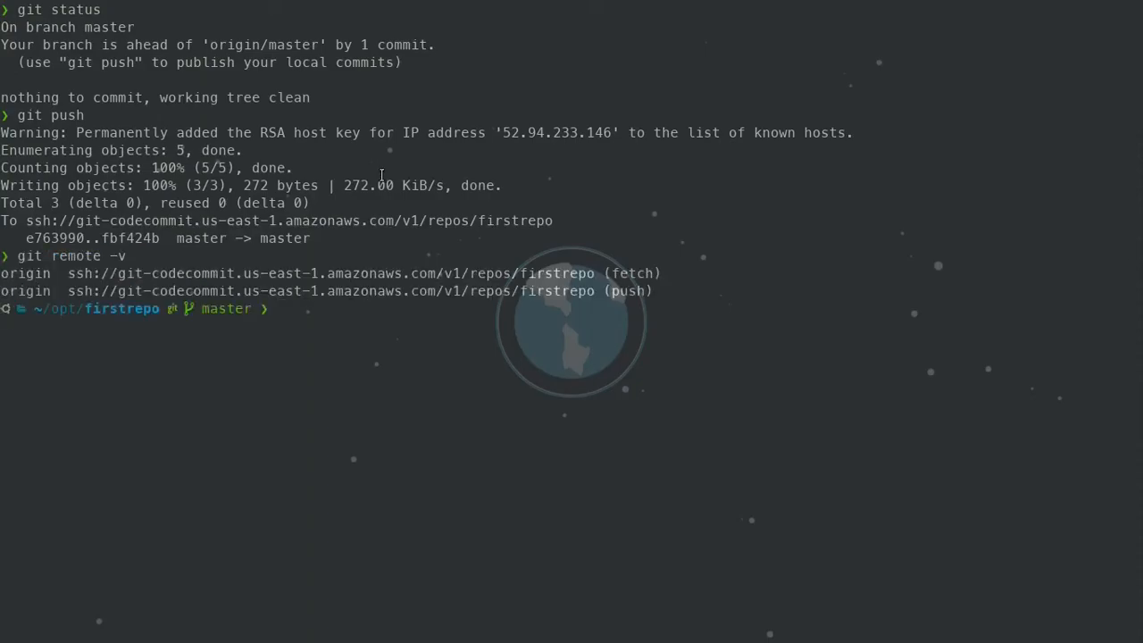
drag(68, 274, 106, 273)
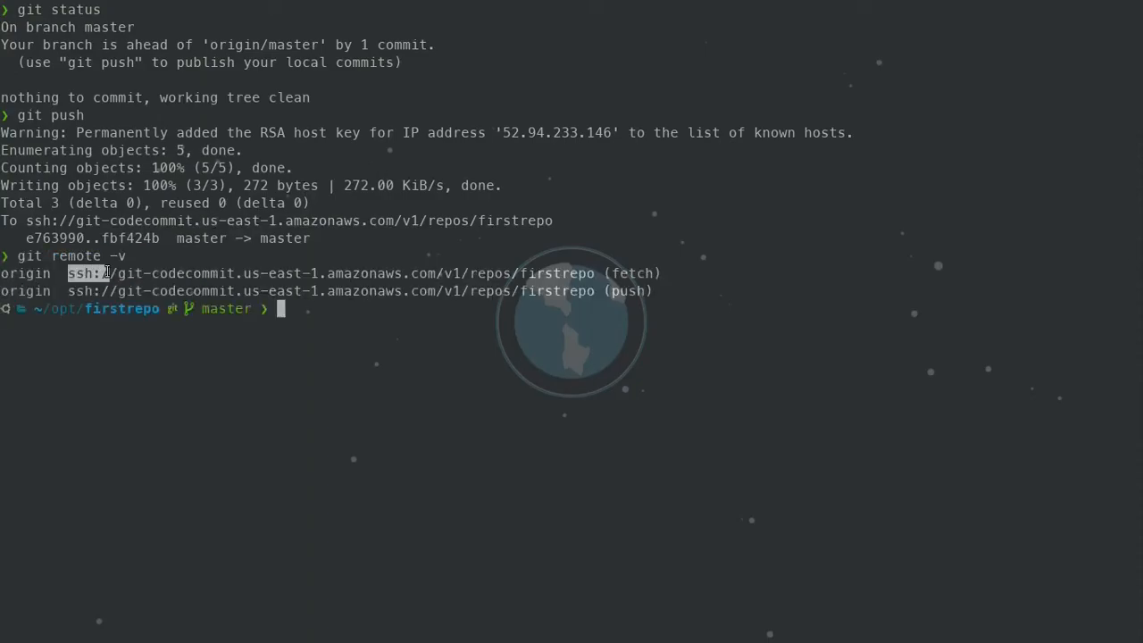
Switch to the browser, open firstfile in firstrepo, and check the line added in the pushed commit
key(super+3)
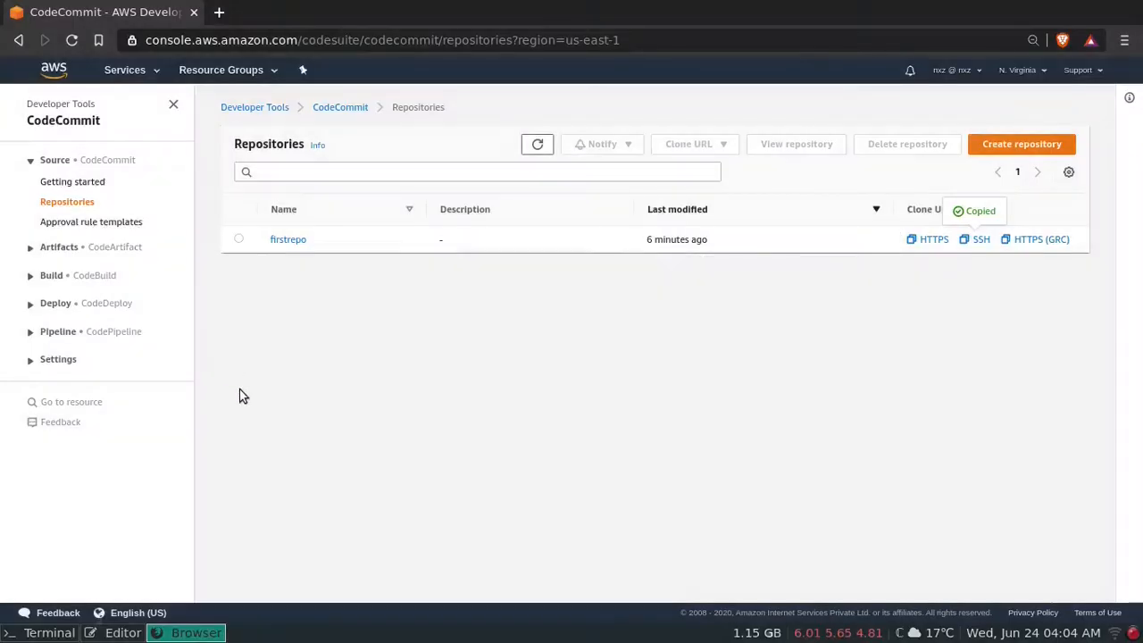
click(301, 243)
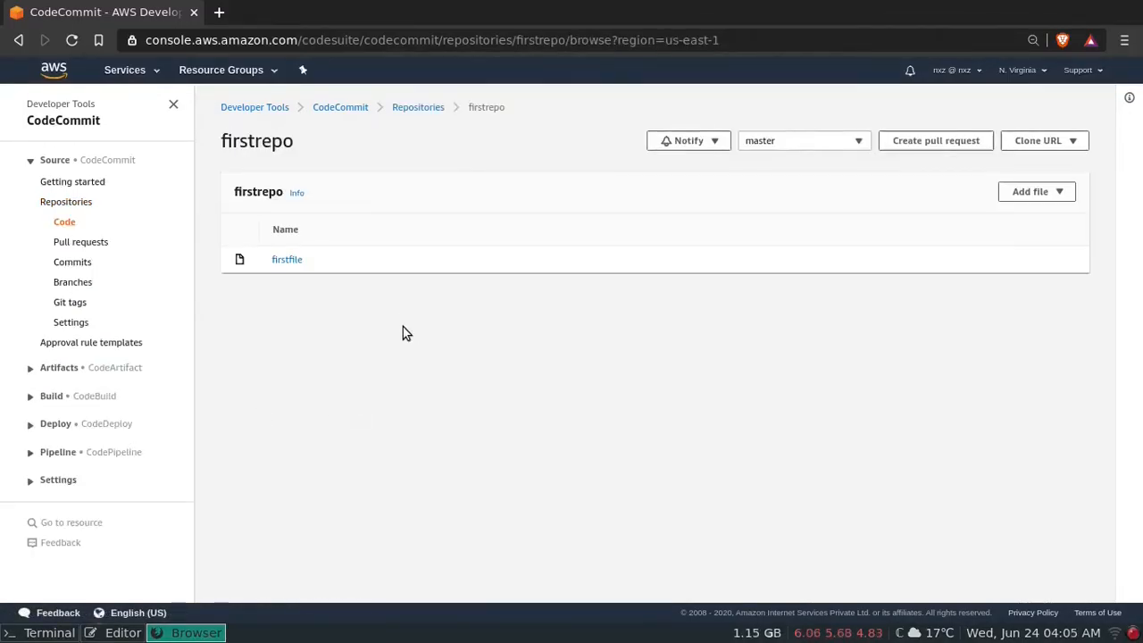
click(289, 260)
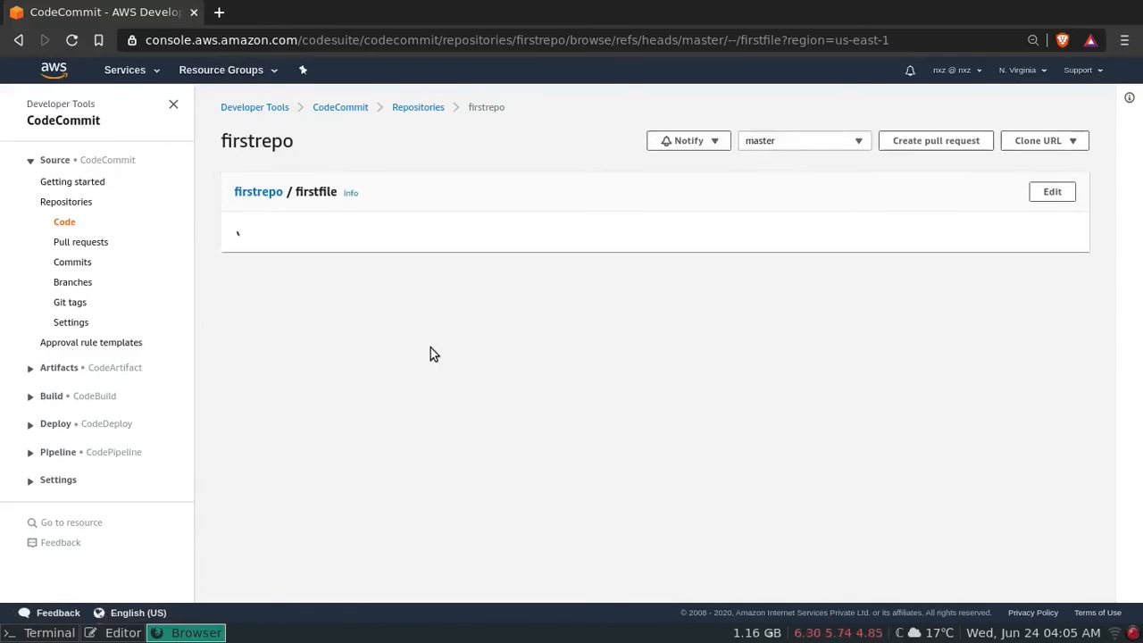
drag(313, 218, 248, 218)
drag(323, 231, 248, 228)
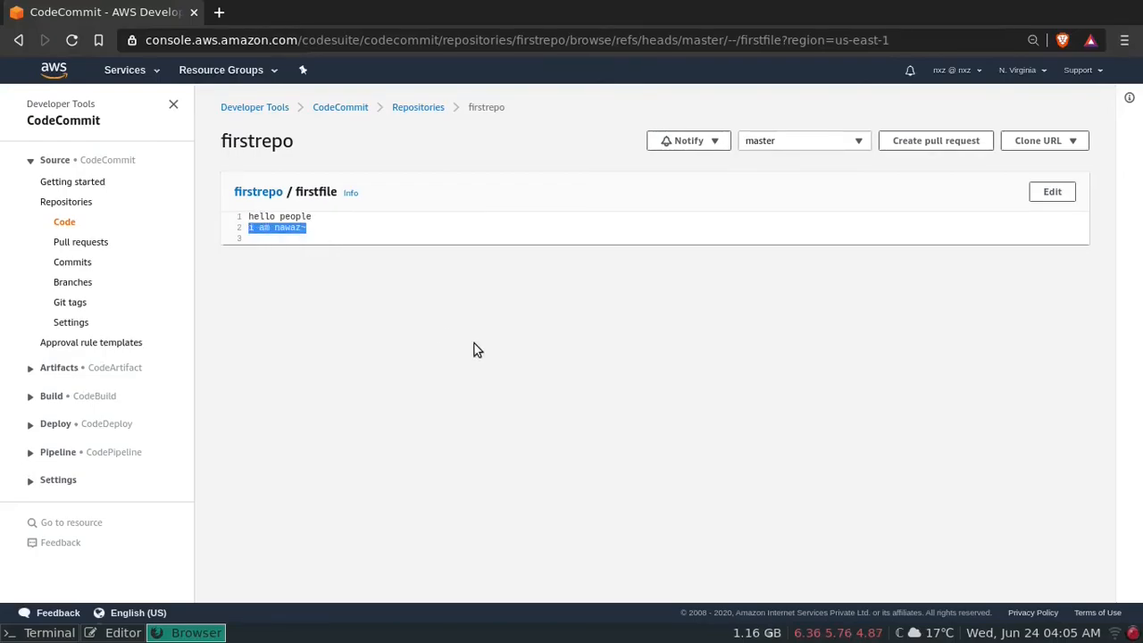
click(655, 350)
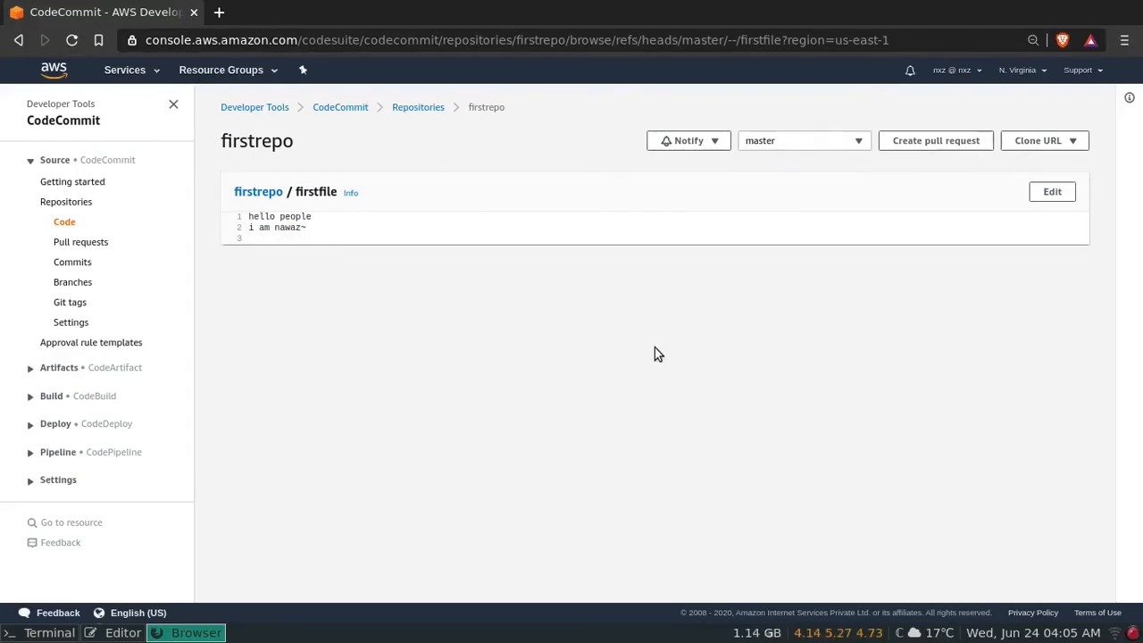